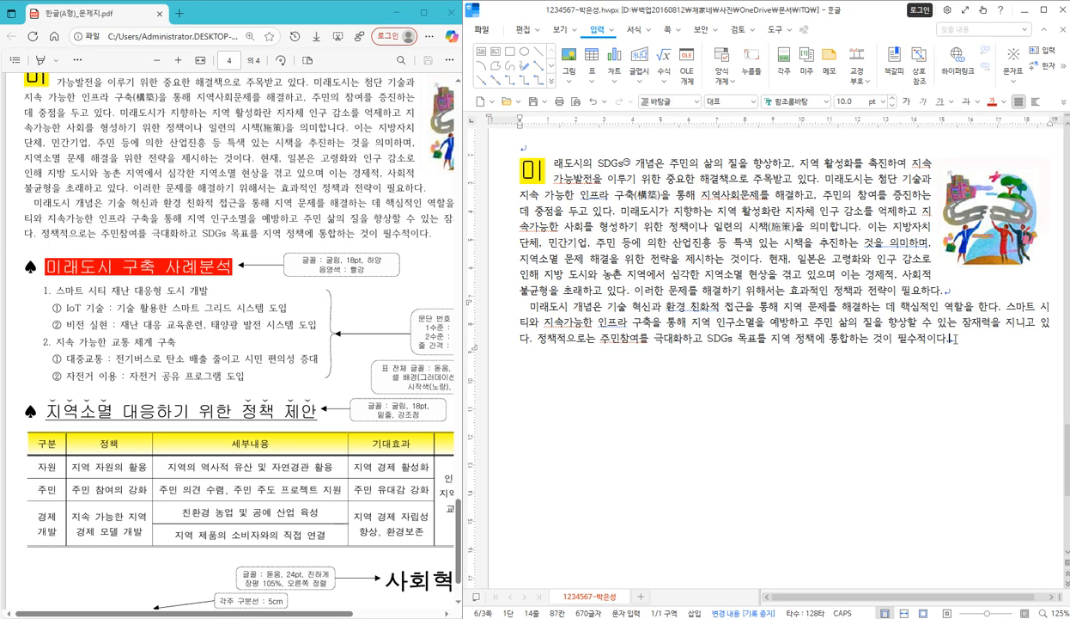
- Add two empty lines below the last body paragraph and check the heading symbol in the exam PDF
{"action": "left_click", "coordinate": [521, 354]}
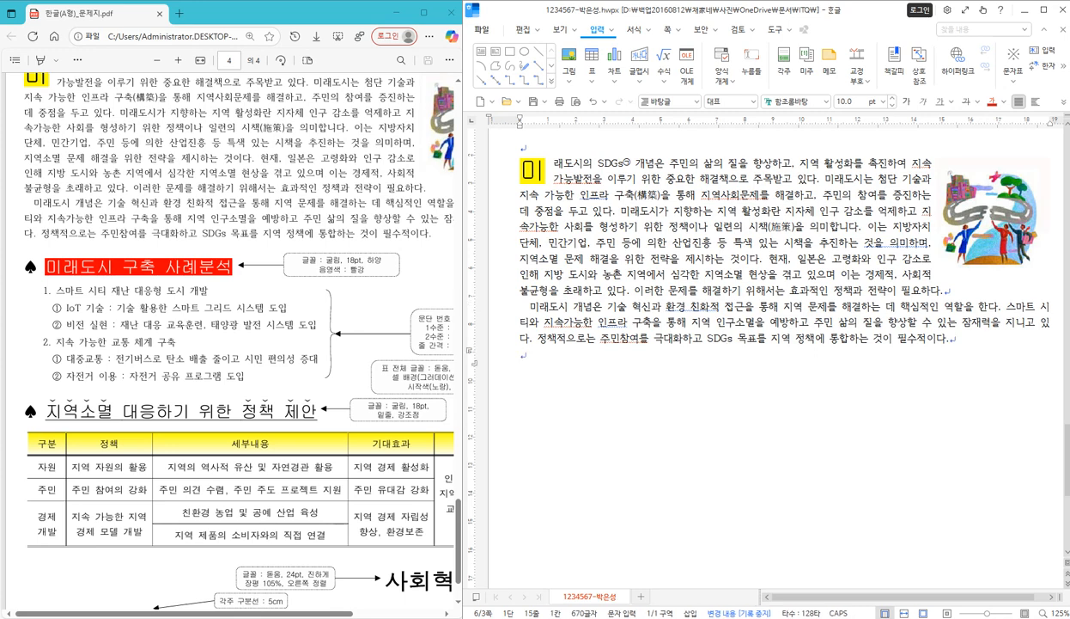
{"action": "key", "text": "Return"}
{"action": "double_click", "coordinate": [26, 267]}
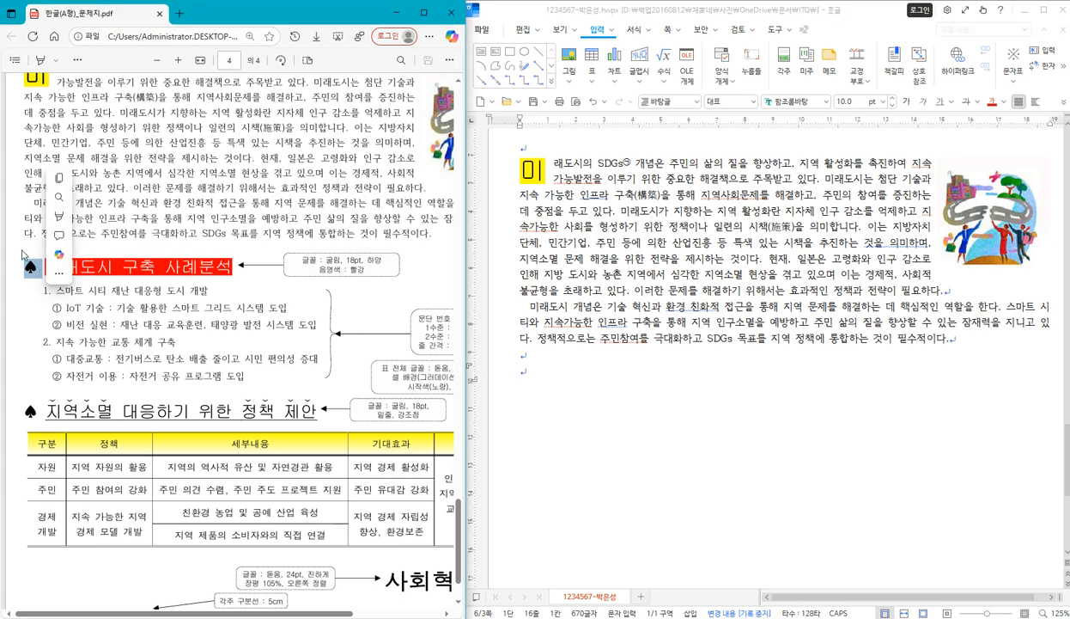
{"action": "left_click", "coordinate": [155, 247]}
{"action": "left_click", "coordinate": [534, 357]}
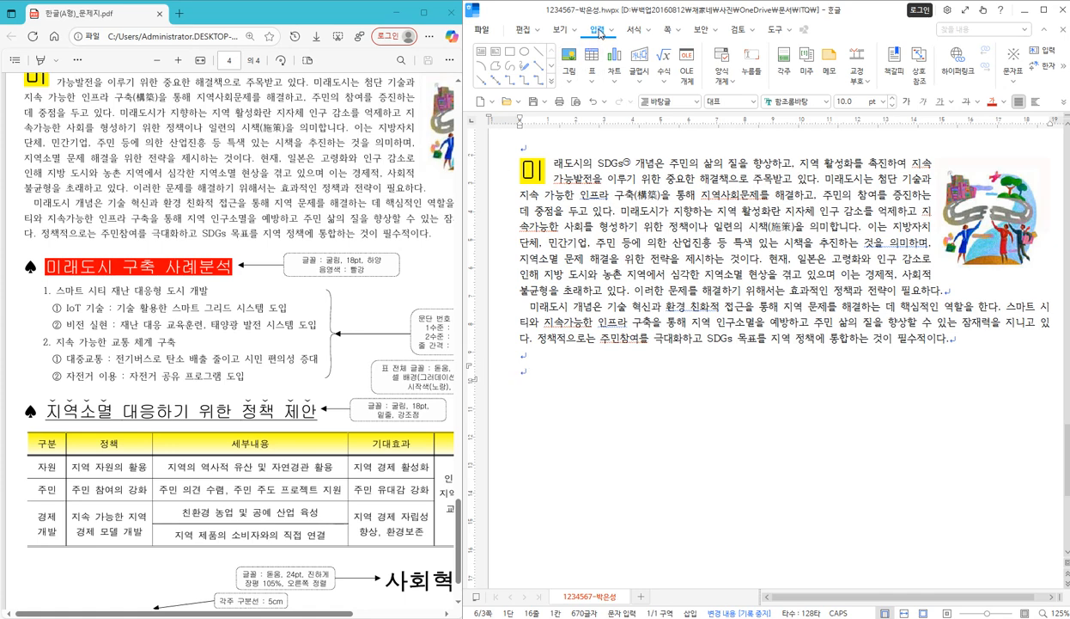
- Open the character map for the empty line and display the 전각 기호(일반) set of the 한글(HNC) table
{"action": "left_click", "coordinate": [1015, 83]}
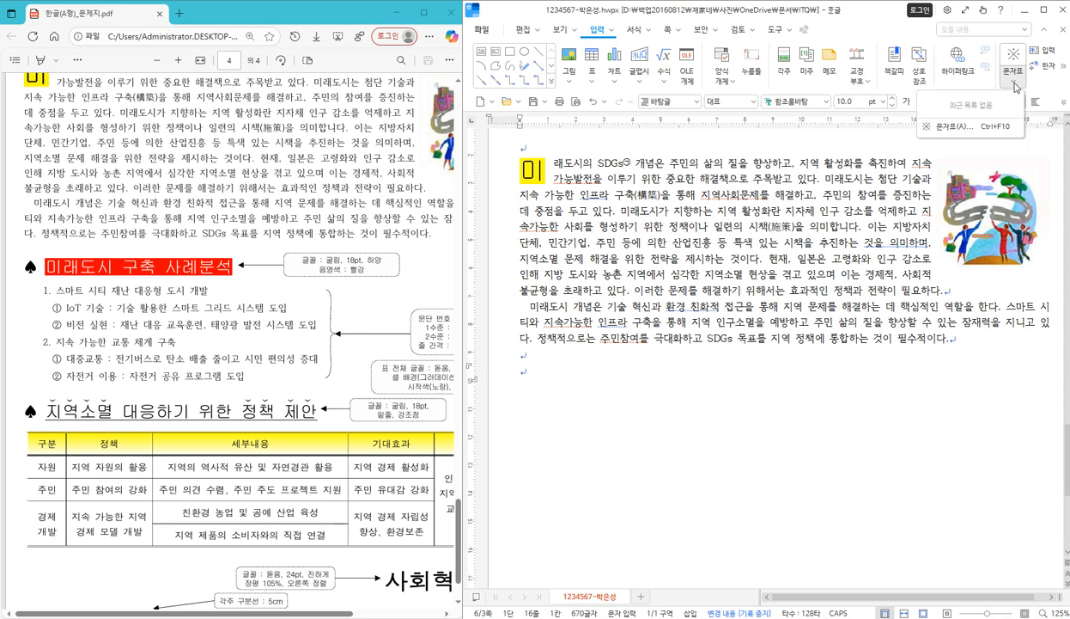
{"action": "left_click", "coordinate": [973, 129]}
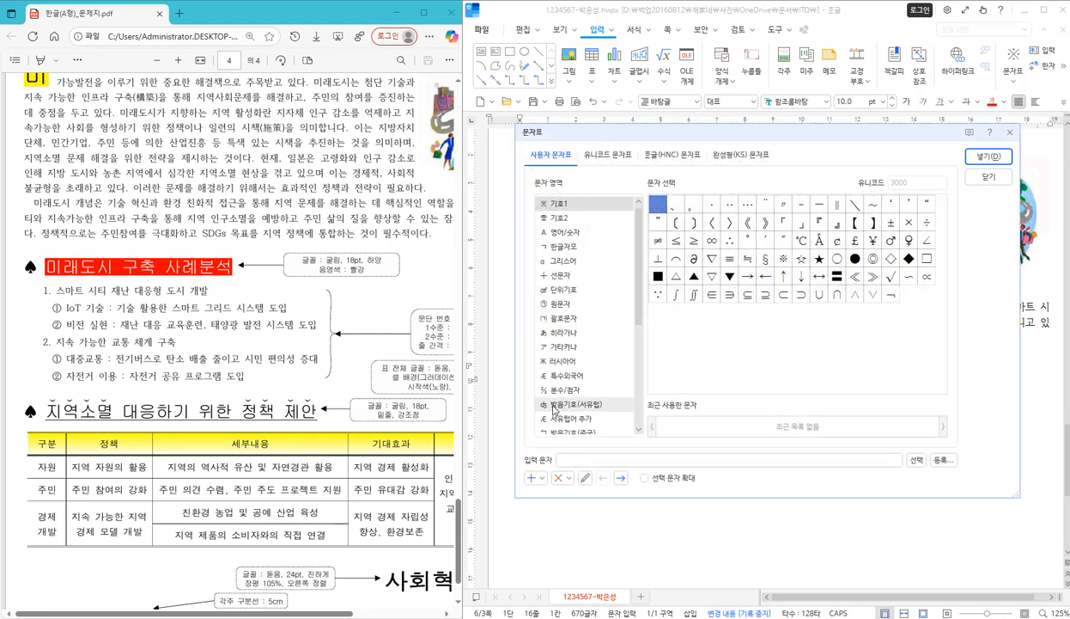
{"action": "left_click_drag", "start_coordinate": [637, 135], "coordinate": [674, 190]}
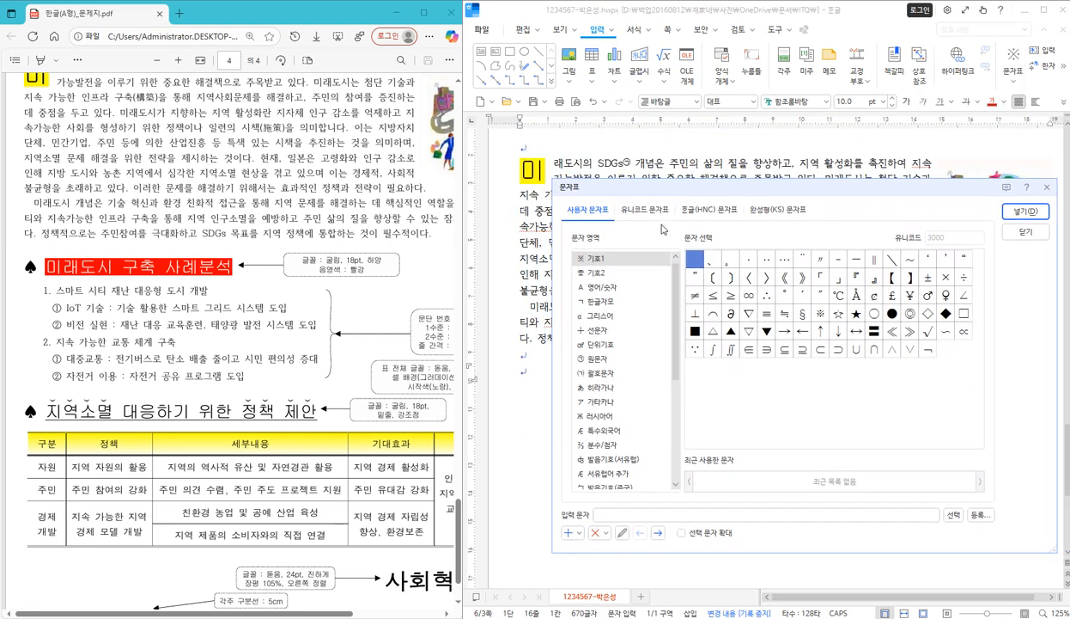
{"action": "left_click", "coordinate": [708, 211]}
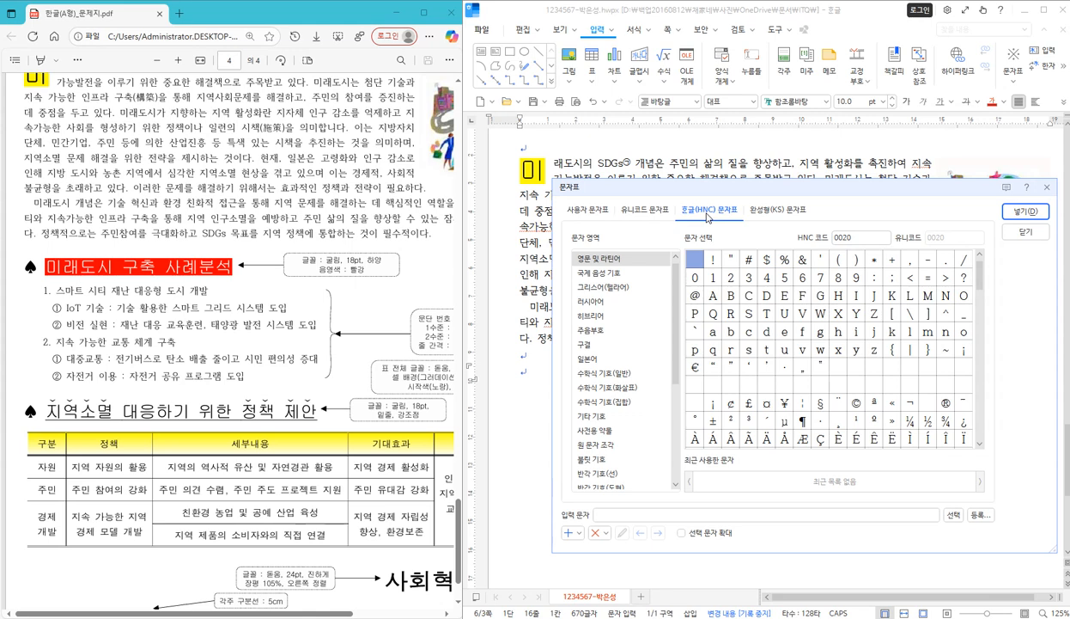
{"action": "left_click_drag", "start_coordinate": [674, 311], "coordinate": [673, 462]}
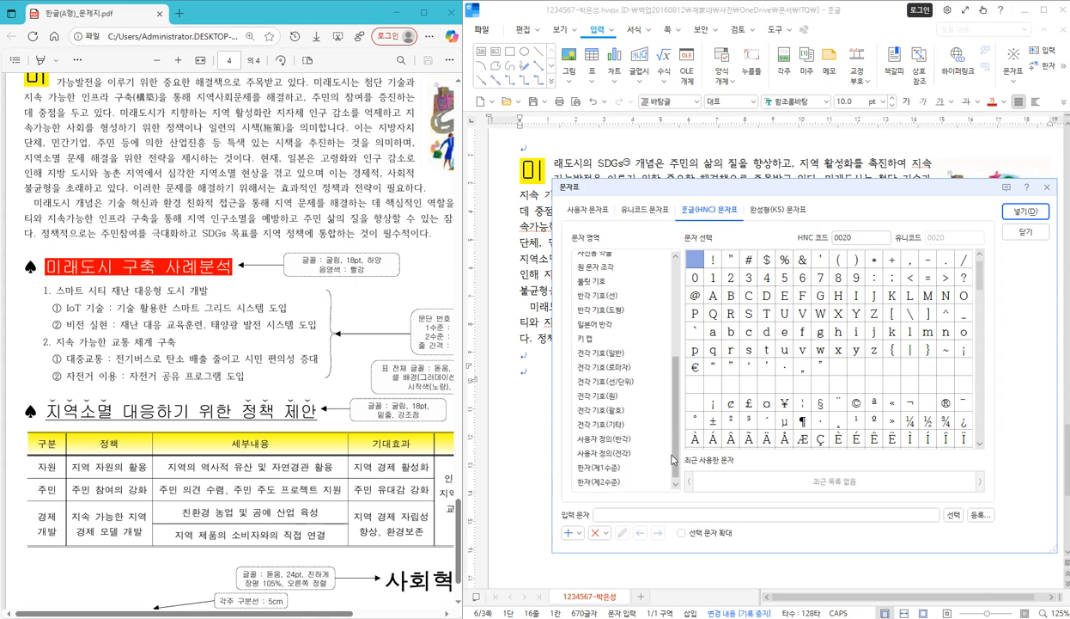
{"action": "left_click", "coordinate": [608, 353]}
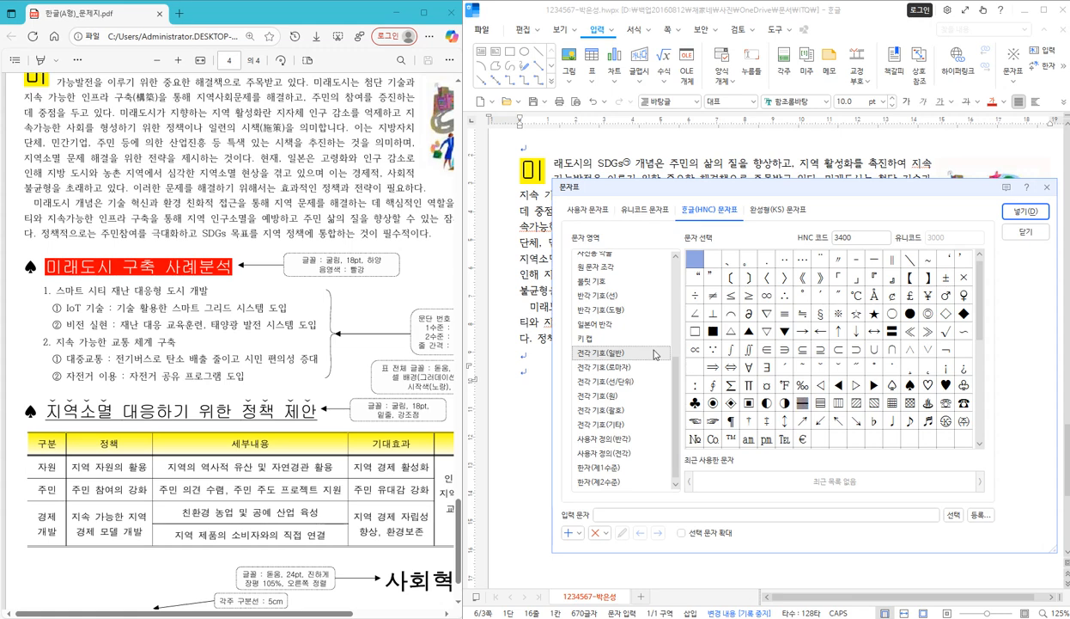
- Examine the special characters offered in the 완성형(KS) character table
{"action": "left_click", "coordinate": [778, 211]}
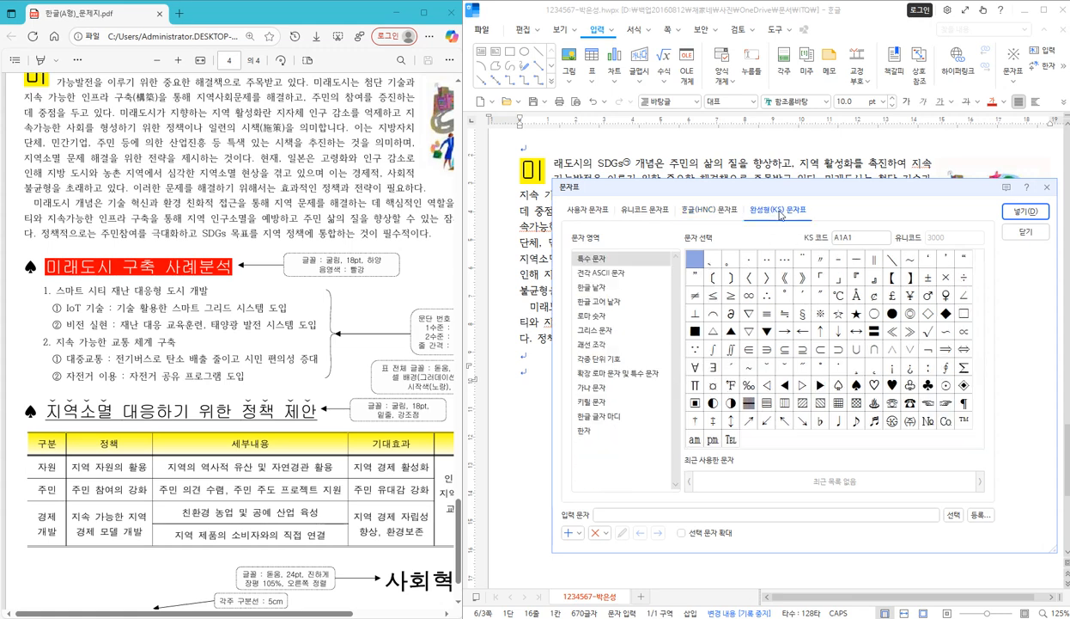
{"action": "left_click", "coordinate": [751, 263]}
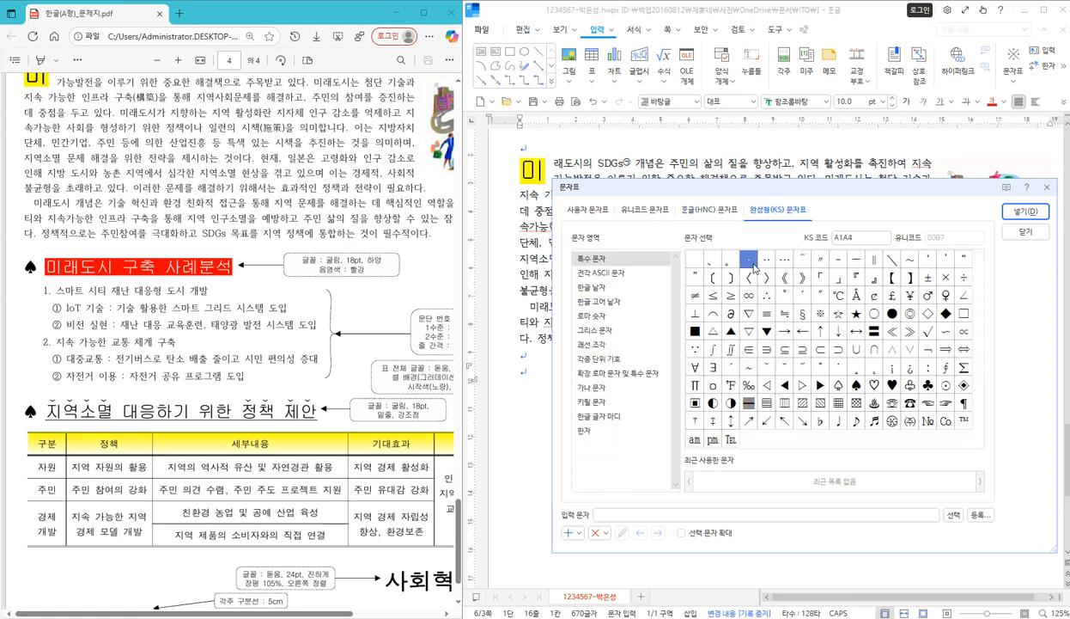
{"action": "key", "text": "ctrl"}
{"action": "key", "text": "ctrl"}
{"action": "key", "text": "ctrl"}
{"action": "key", "text": "ctrl"}
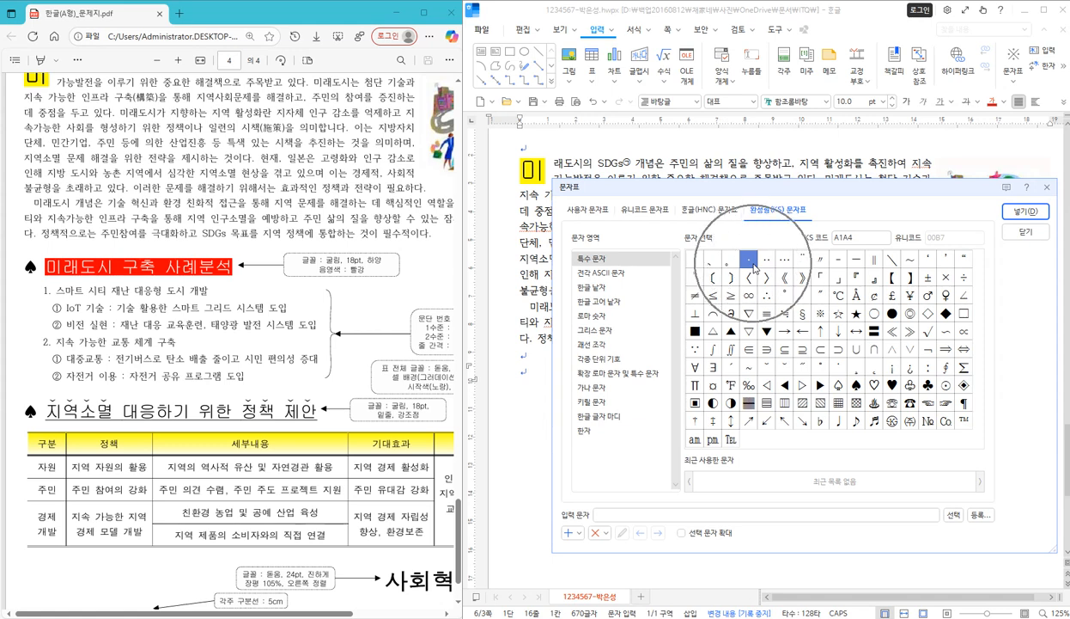
{"action": "key", "text": "ctrl"}
{"action": "key", "text": "ctrl"}
{"action": "key", "text": "ctrl"}
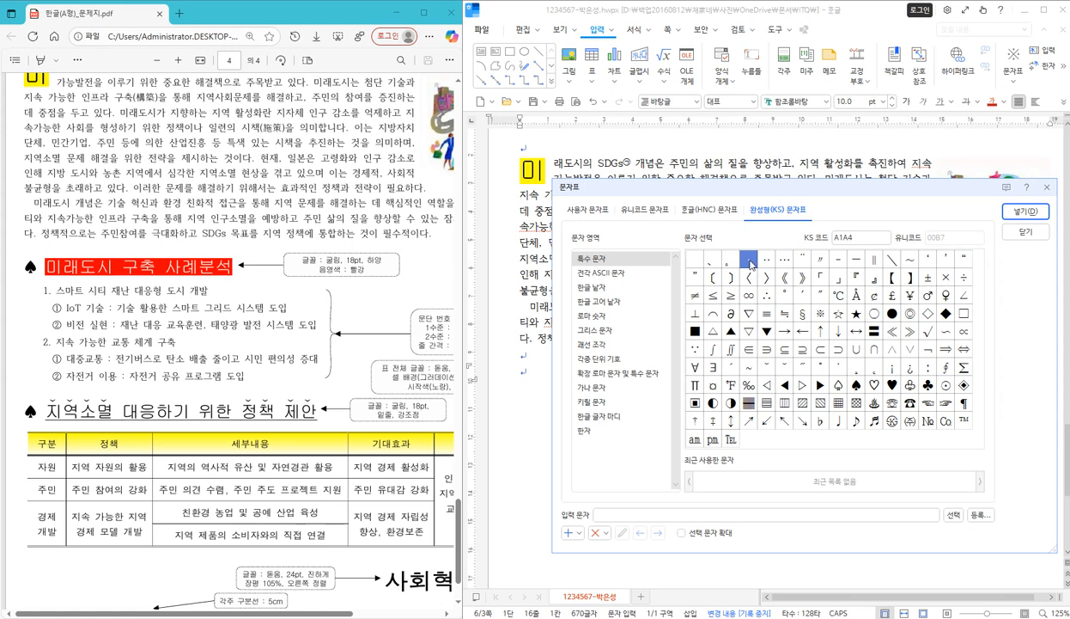
- Insert the ♠ symbol from the 한글(HNC) table's 전각 기호(일반) set and enter the heading text "미래도시 구축 사례분석" after it
{"action": "left_click", "coordinate": [700, 209]}
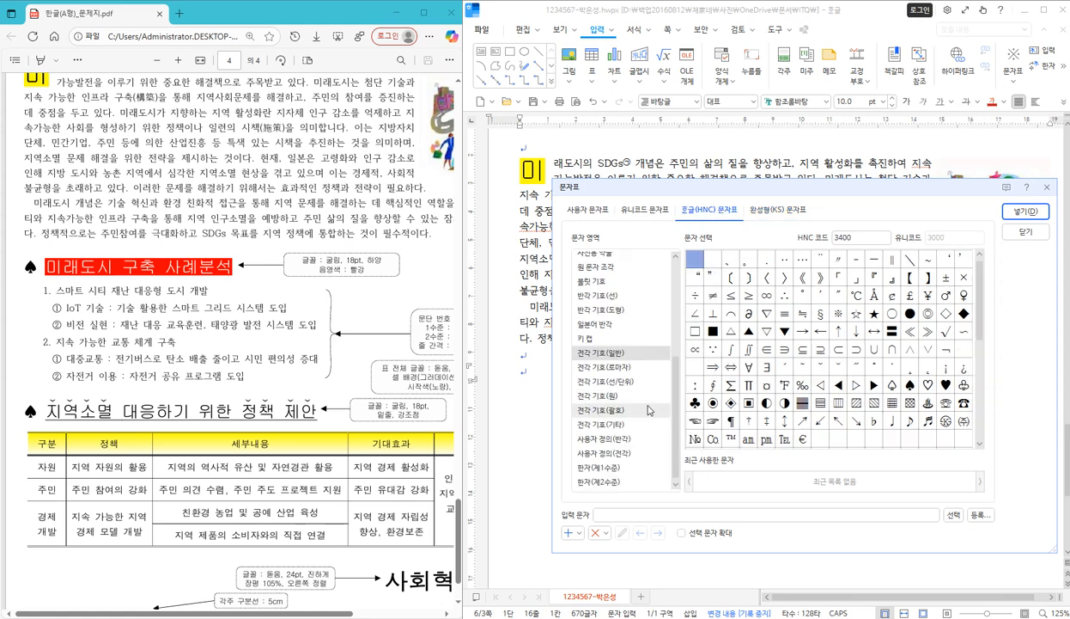
{"action": "key", "text": "ctrl"}
{"action": "key", "text": "ctrl"}
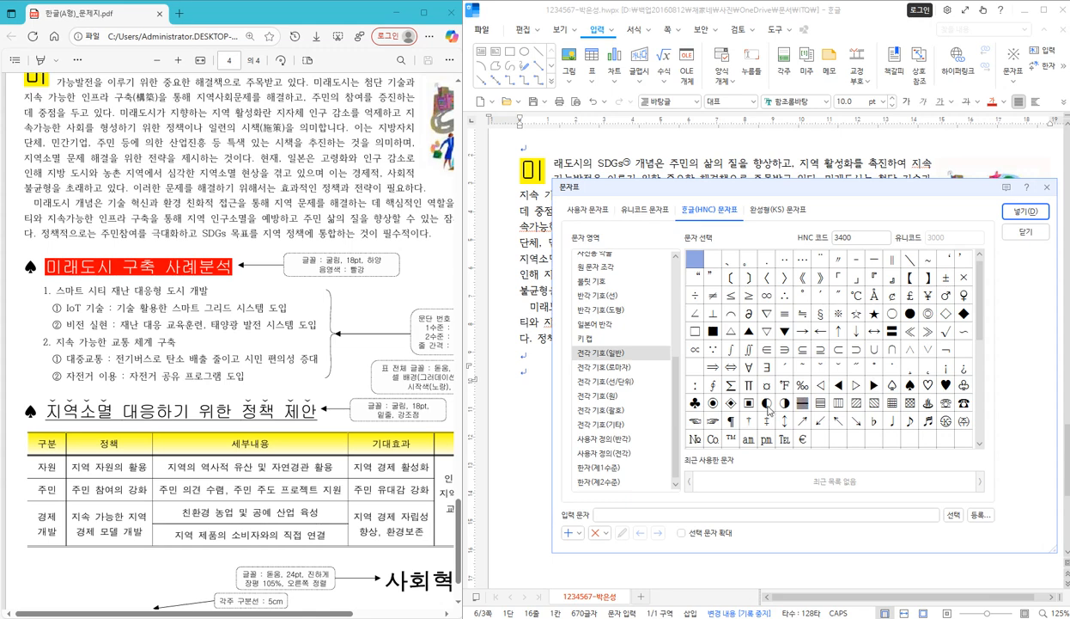
{"action": "left_click", "coordinate": [908, 384]}
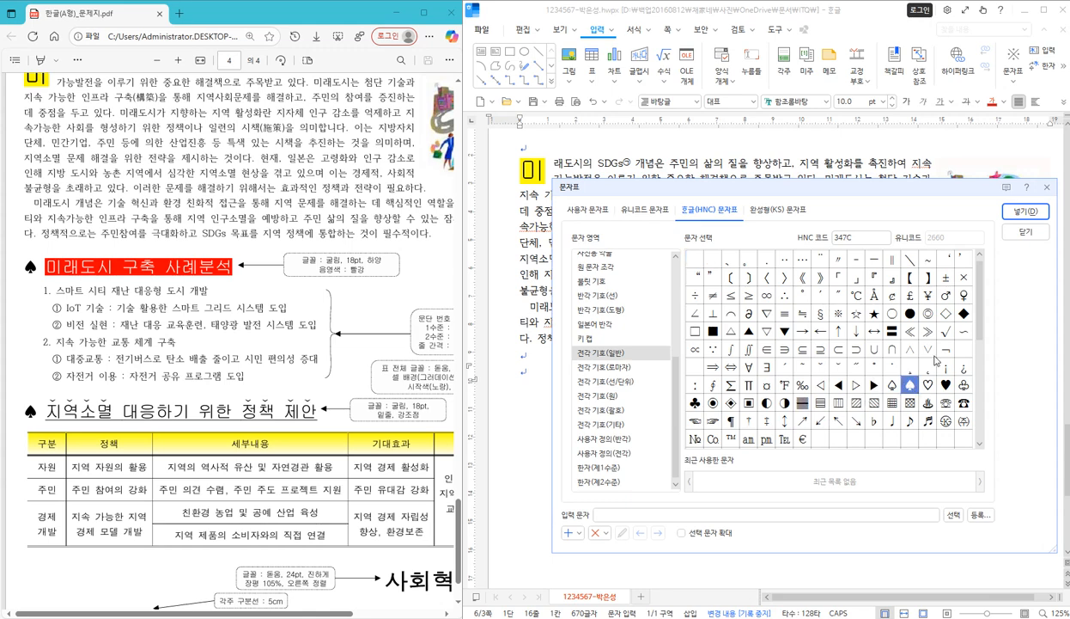
{"action": "key", "text": "Return"}
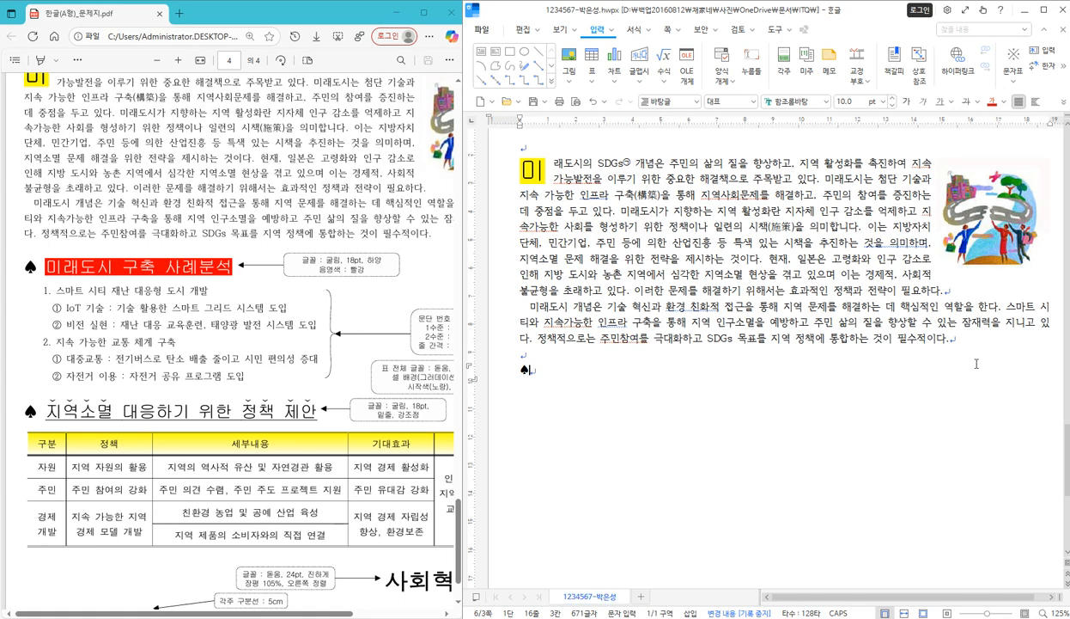
{"action": "type", "text": "미래도시 구축 사"}
{"action": "type", "text": "례분ㅅ"}
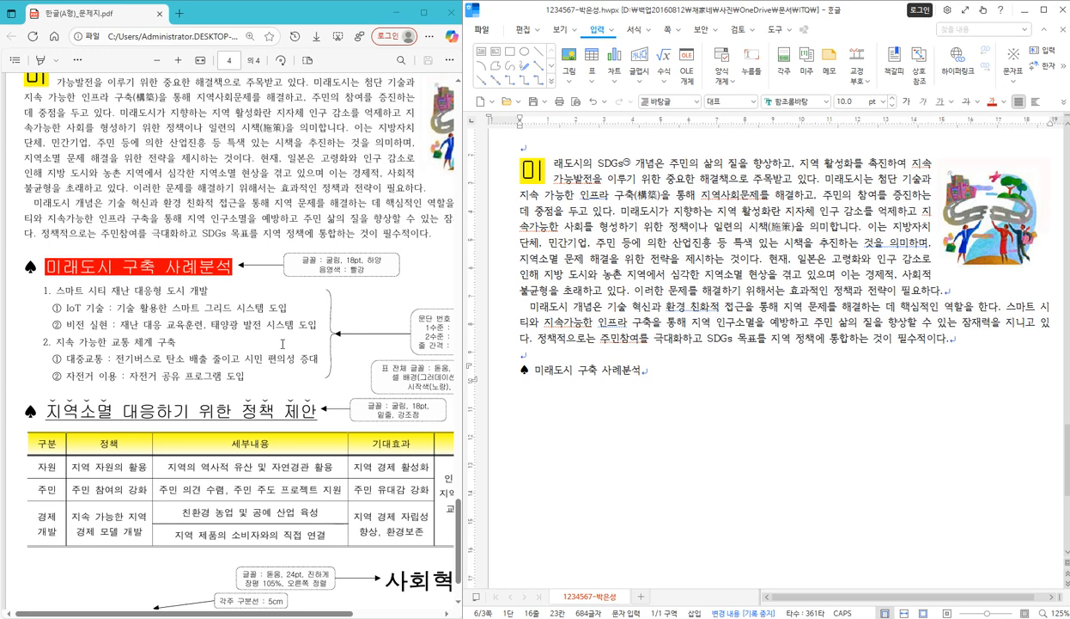
- Examine the exam PDF's formatting note for the first heading and compare its ♠ symbol with the heading in the document
{"action": "double_click", "coordinate": [331, 259]}
{"action": "left_click_drag", "start_coordinate": [331, 259], "coordinate": [385, 270]}
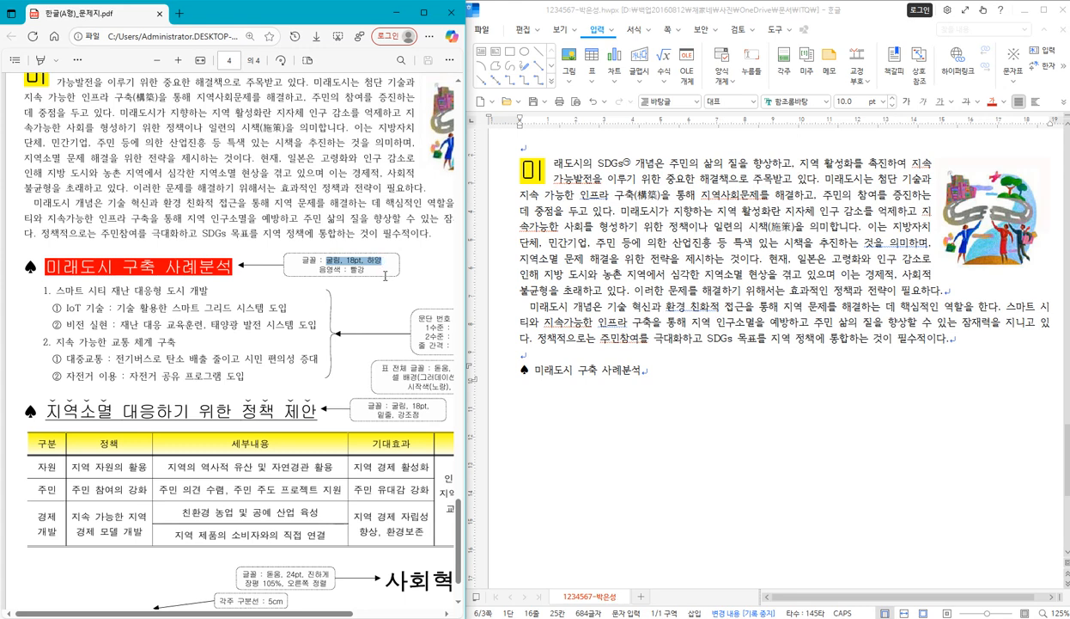
{"action": "left_click_drag", "start_coordinate": [402, 284], "coordinate": [403, 412]}
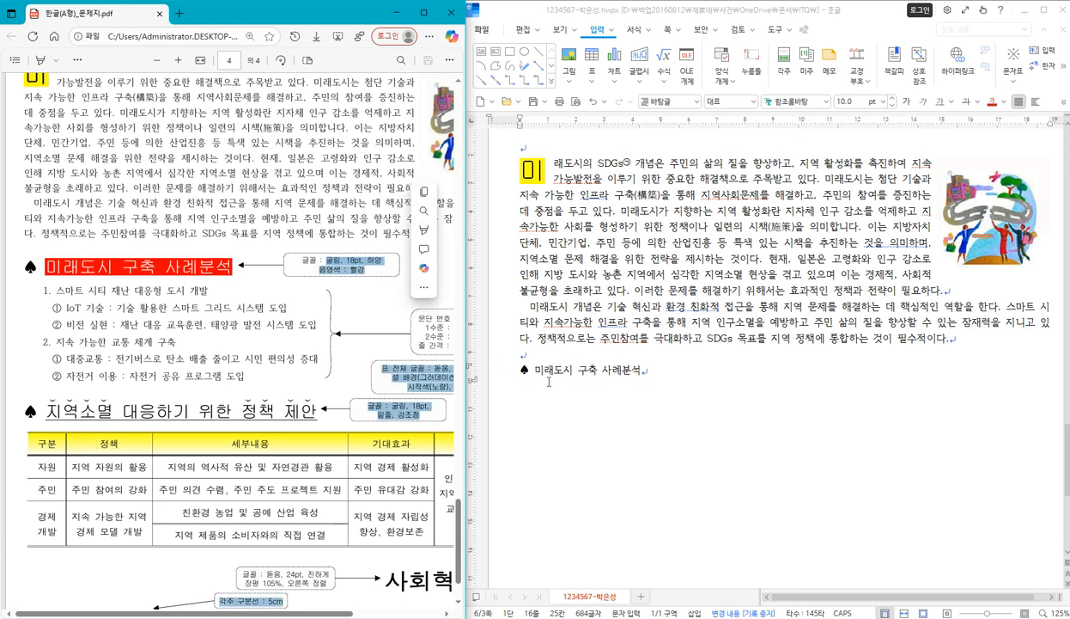
{"action": "left_click", "coordinate": [601, 412]}
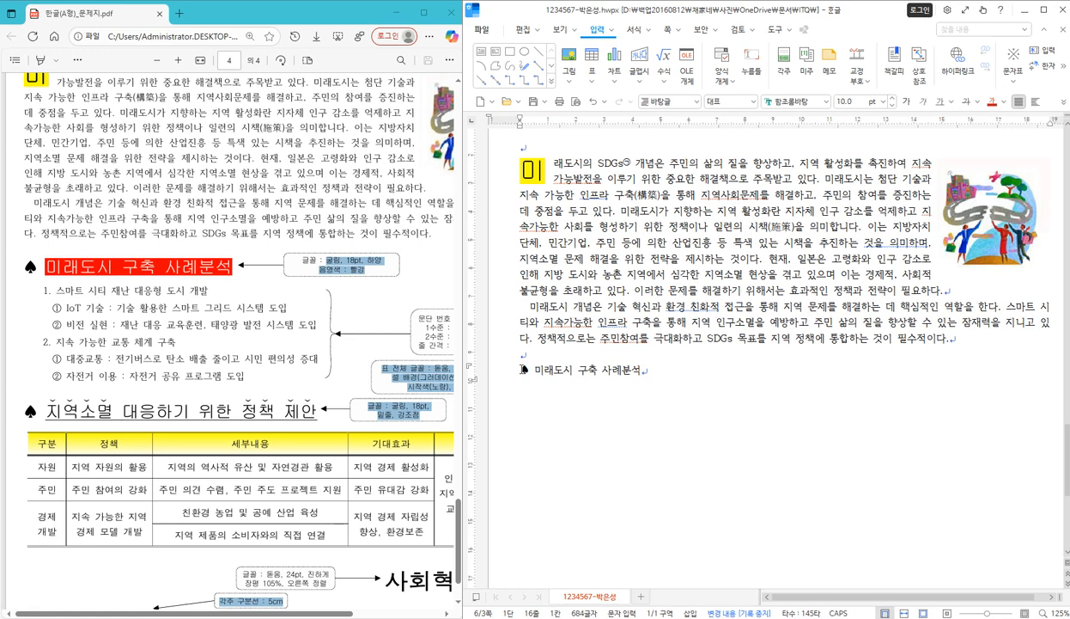
{"action": "left_click_drag", "start_coordinate": [515, 371], "coordinate": [527, 370]}
{"action": "left_click", "coordinate": [325, 267]}
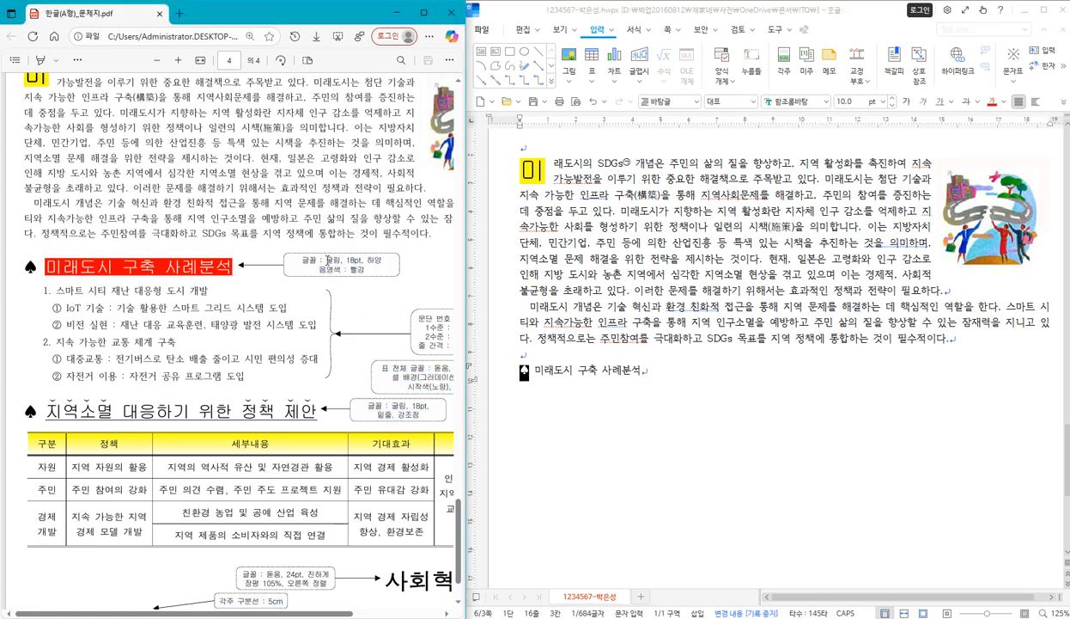
{"action": "mouse_move", "coordinate": [327, 259]}
{"action": "left_mouse_down"}
{"action": "mouse_move", "coordinate": [367, 265]}
{"action": "mouse_move", "coordinate": [339, 269]}
{"action": "left_mouse_up"}
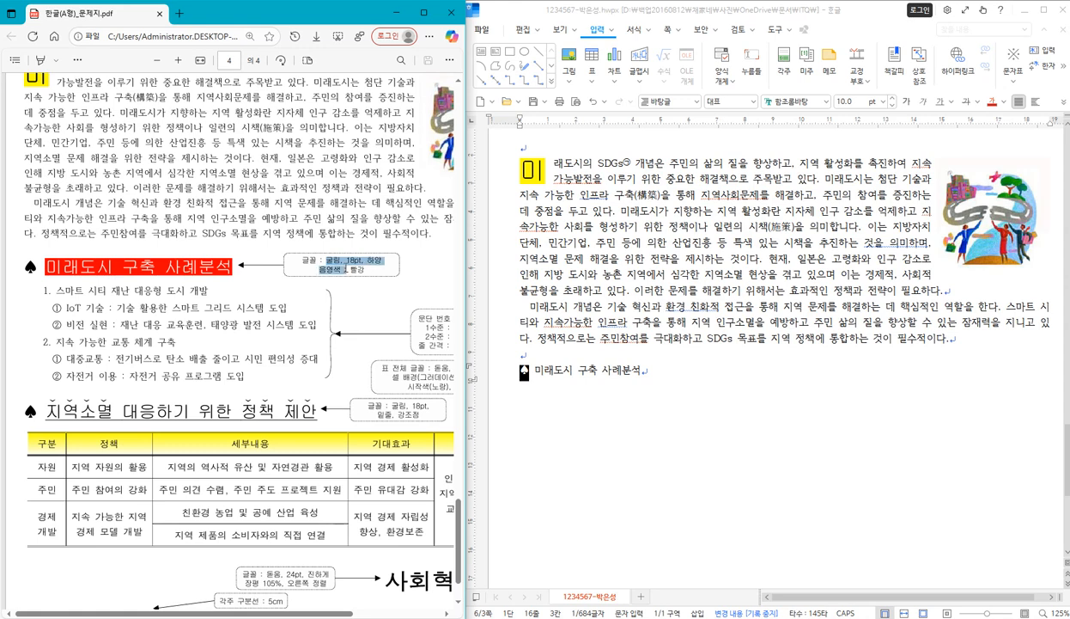
{"action": "left_click_drag", "start_coordinate": [45, 261], "coordinate": [24, 265]}
{"action": "right_click", "coordinate": [49, 273]}
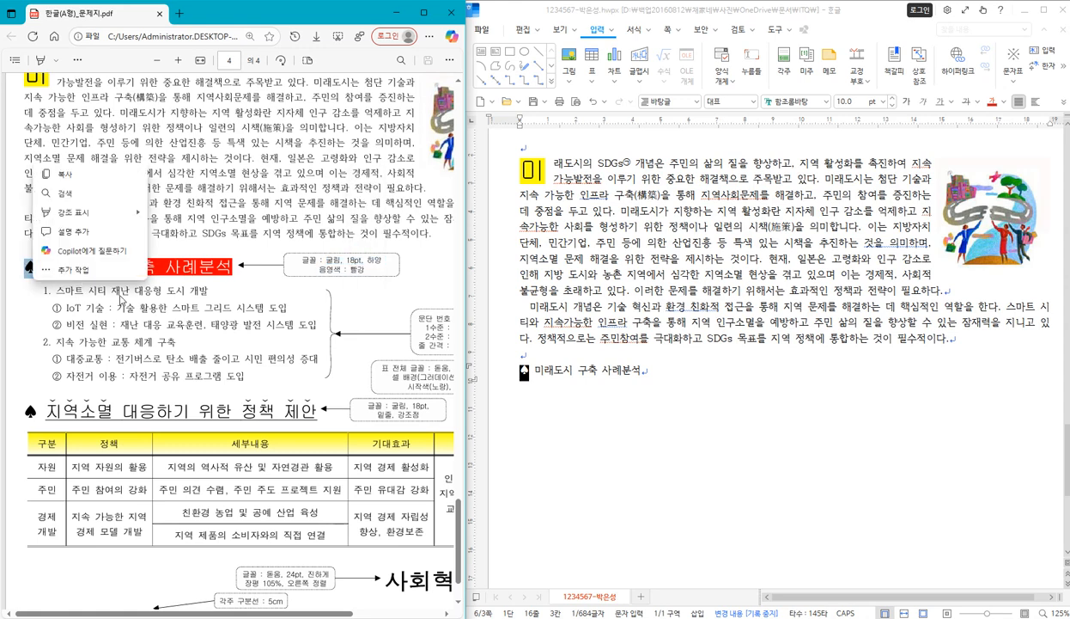
{"action": "left_click", "coordinate": [67, 226]}
{"action": "left_click", "coordinate": [504, 379]}
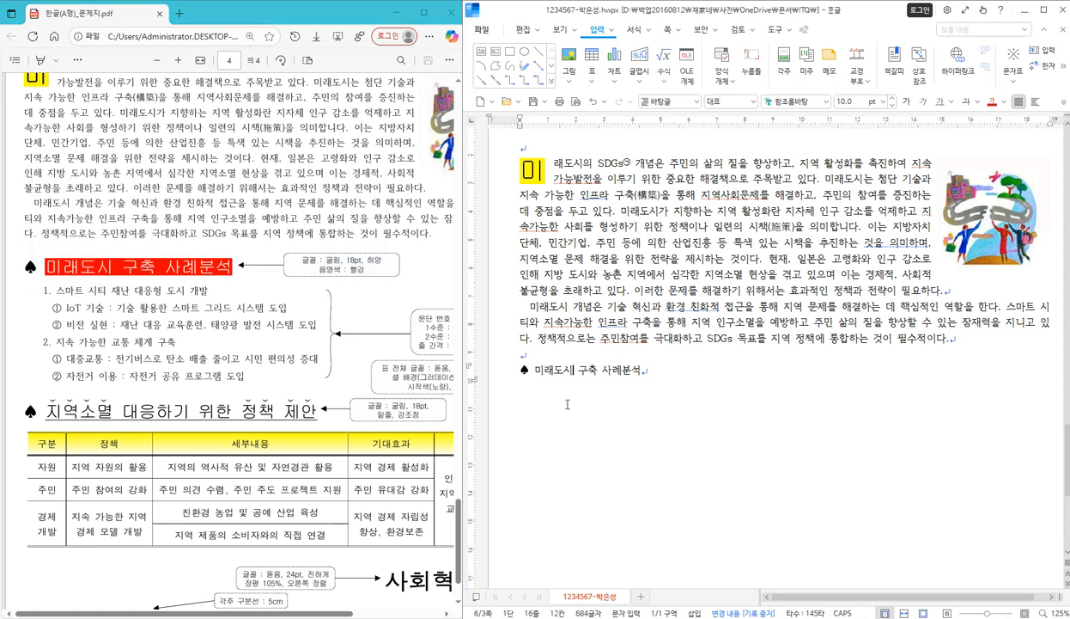
- Set the whole "♠ 미래도시 구축 사례분석" heading line to the 굴림 font at 18 pt
{"action": "left_click", "coordinate": [500, 376]}
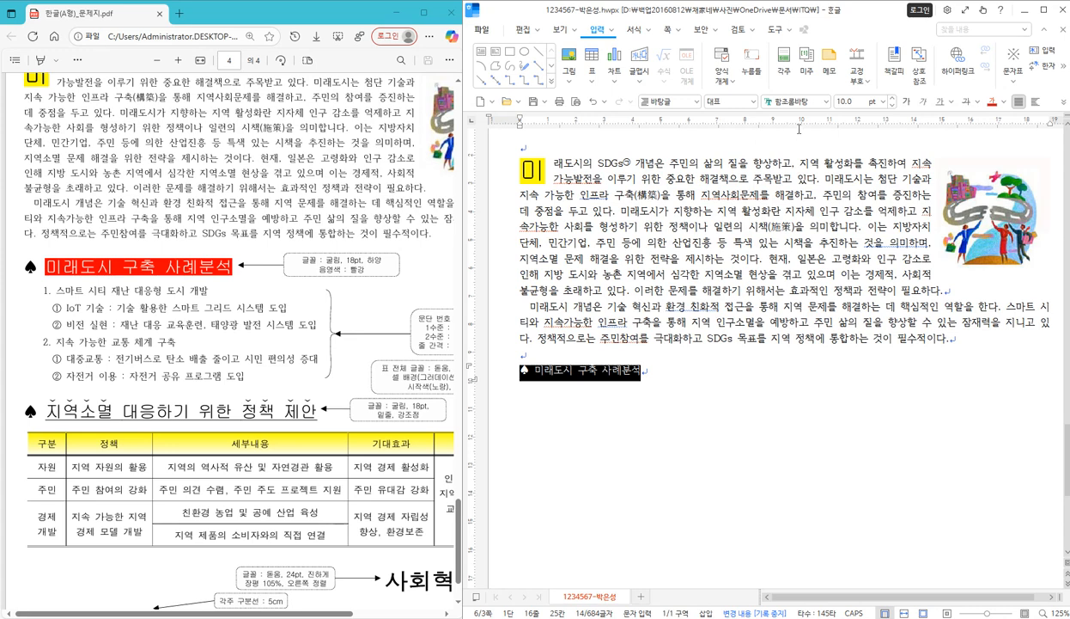
{"action": "left_click", "coordinate": [804, 101]}
{"action": "type", "text": "굴림"}
{"action": "key", "text": "Return"}
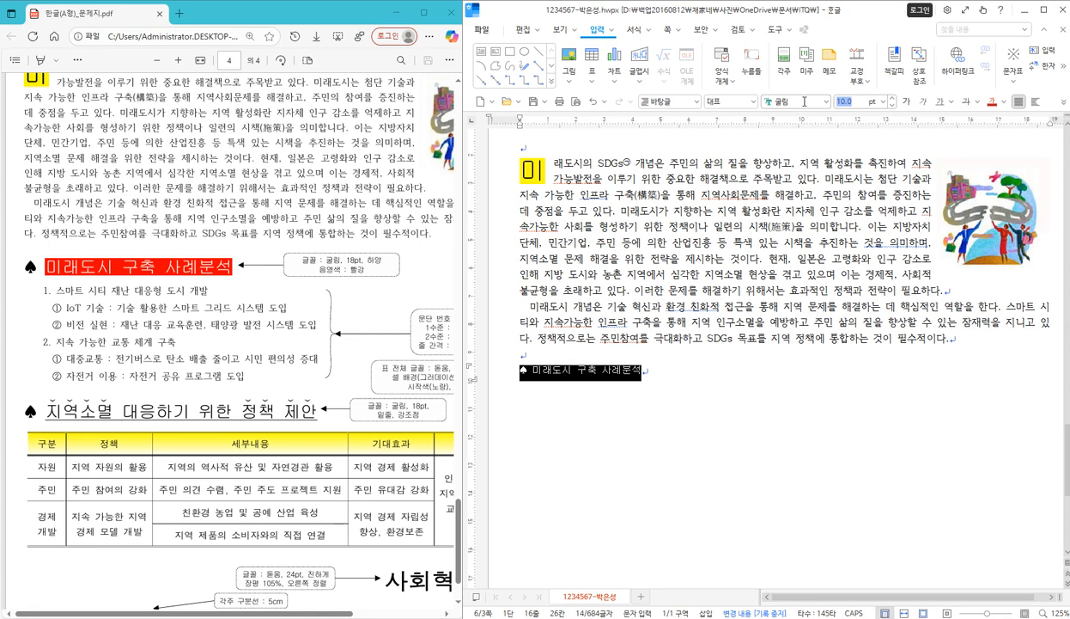
{"action": "type", "text": "18"}
{"action": "key", "text": "Return"}
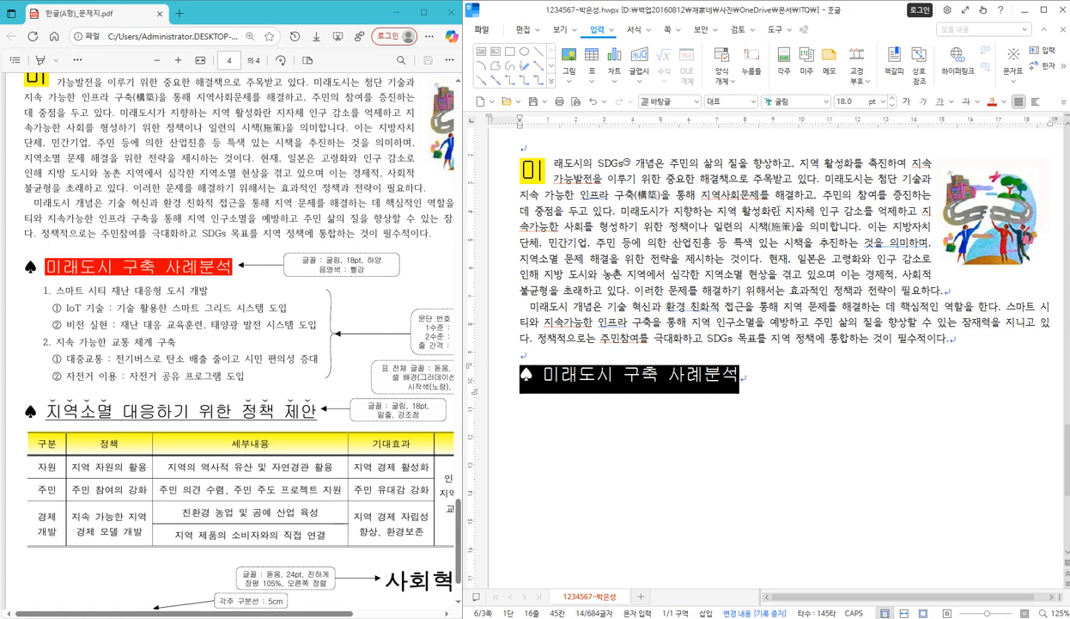
- Set the "♠ 미래도시 구축 사례분석" heading's text color to white and its shading color to red
{"action": "left_click", "coordinate": [1004, 102]}
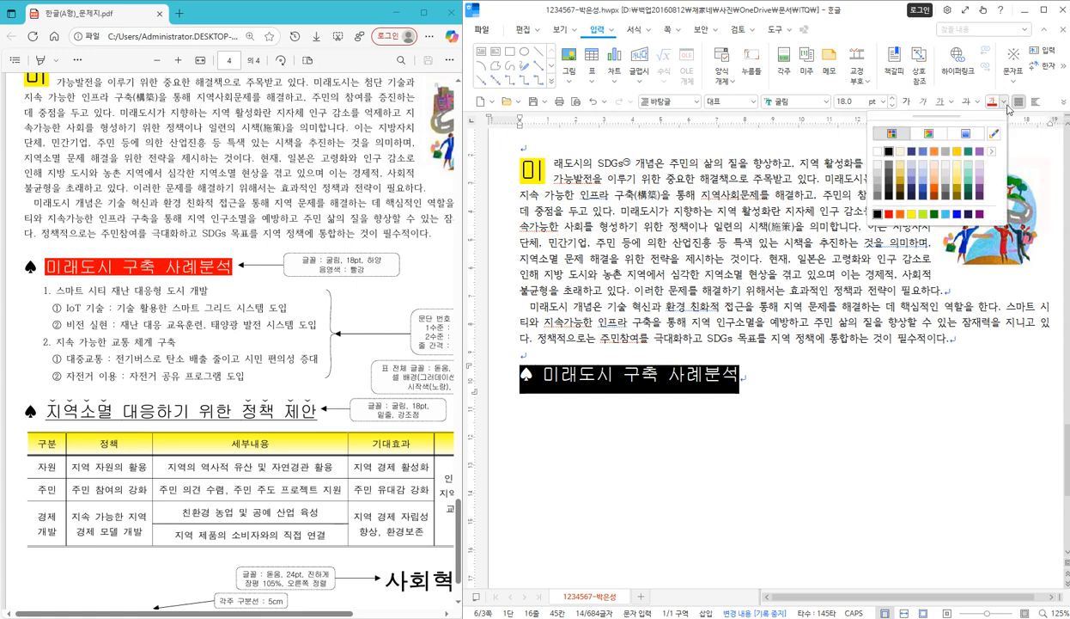
{"action": "left_click", "coordinate": [1005, 103]}
{"action": "left_click", "coordinate": [635, 31]}
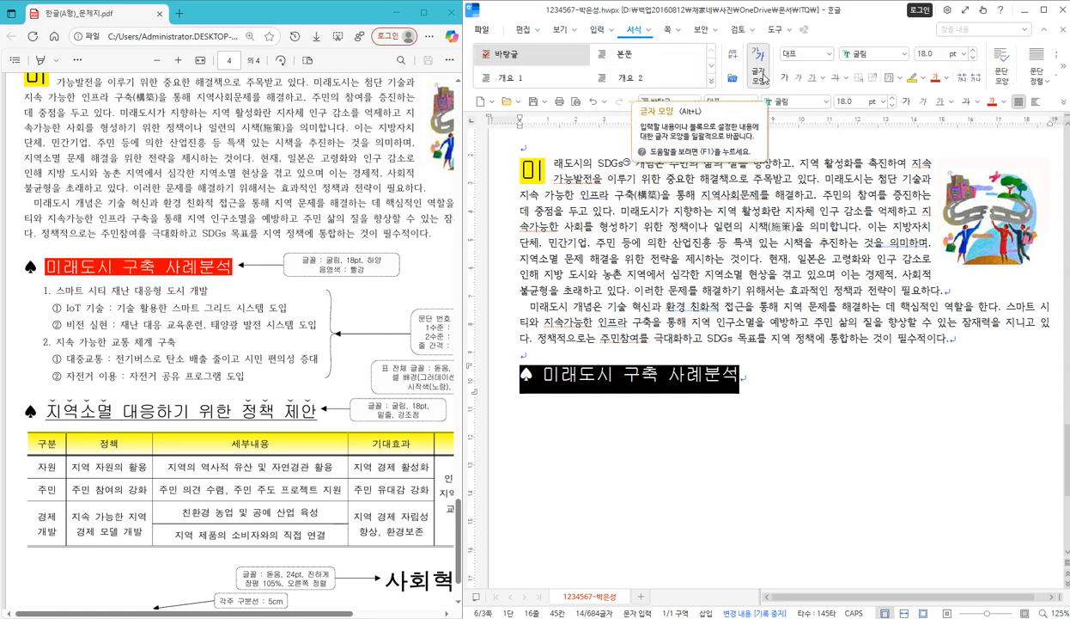
{"action": "left_click", "coordinate": [760, 75]}
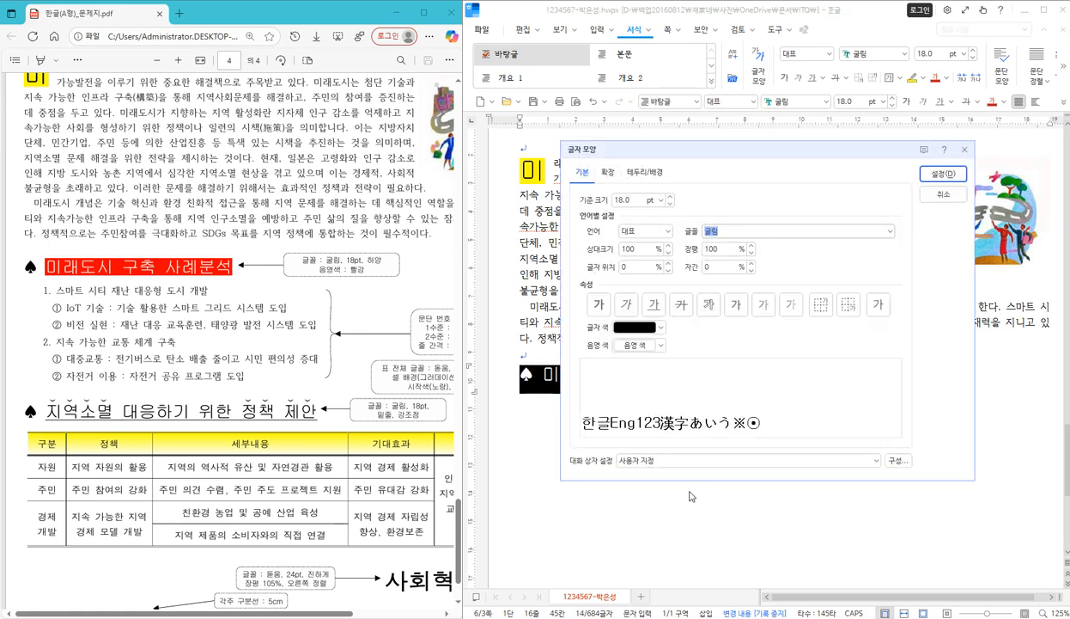
{"action": "left_click_drag", "start_coordinate": [659, 150], "coordinate": [739, 219]}
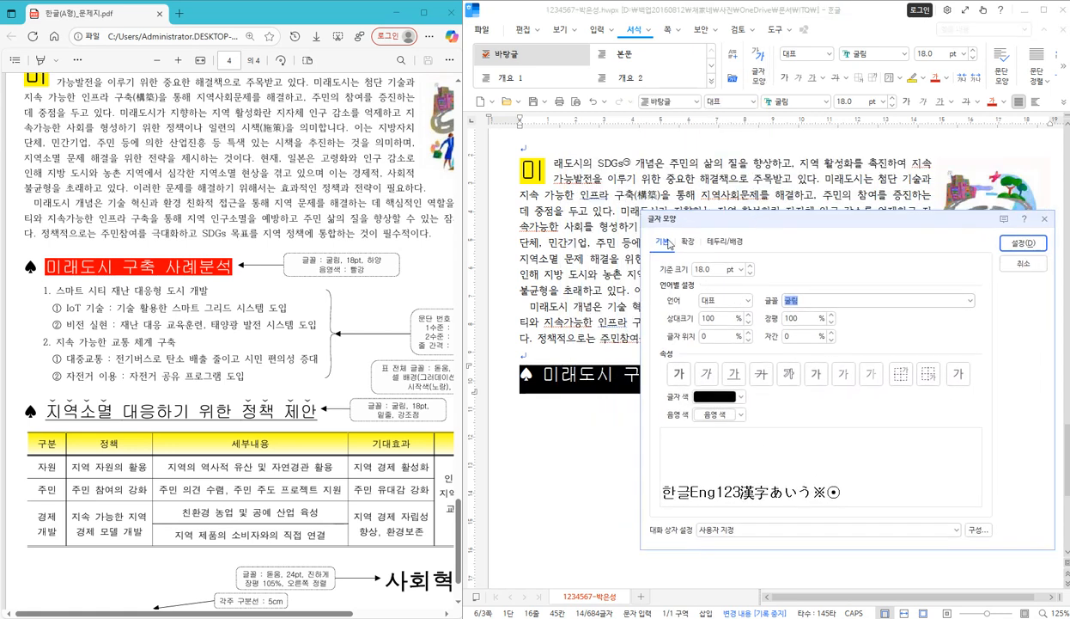
{"action": "left_click", "coordinate": [742, 397]}
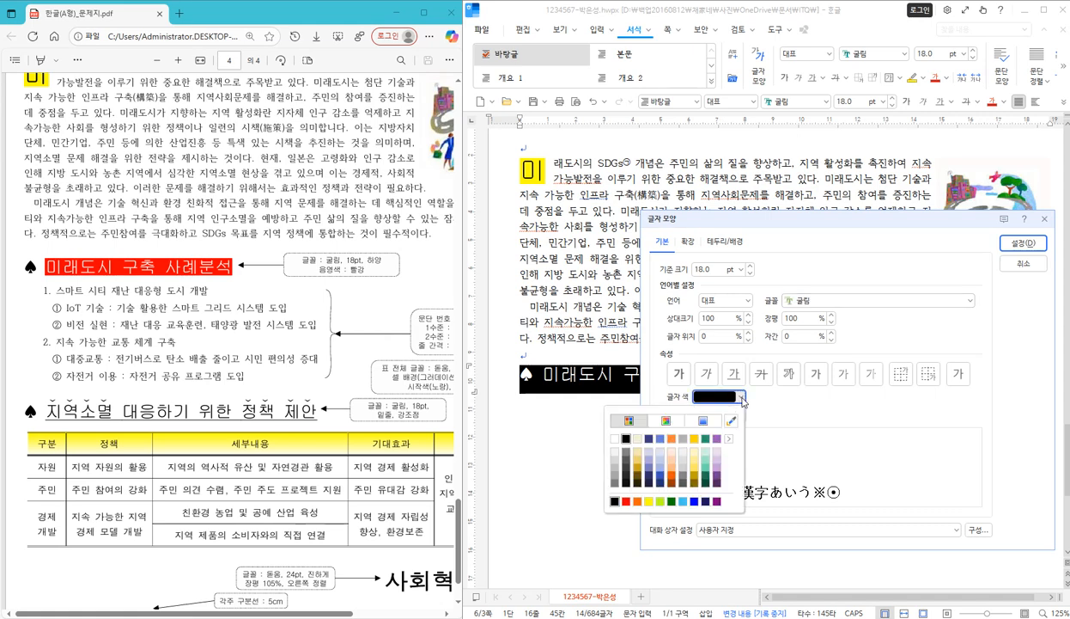
{"action": "left_click", "coordinate": [614, 439]}
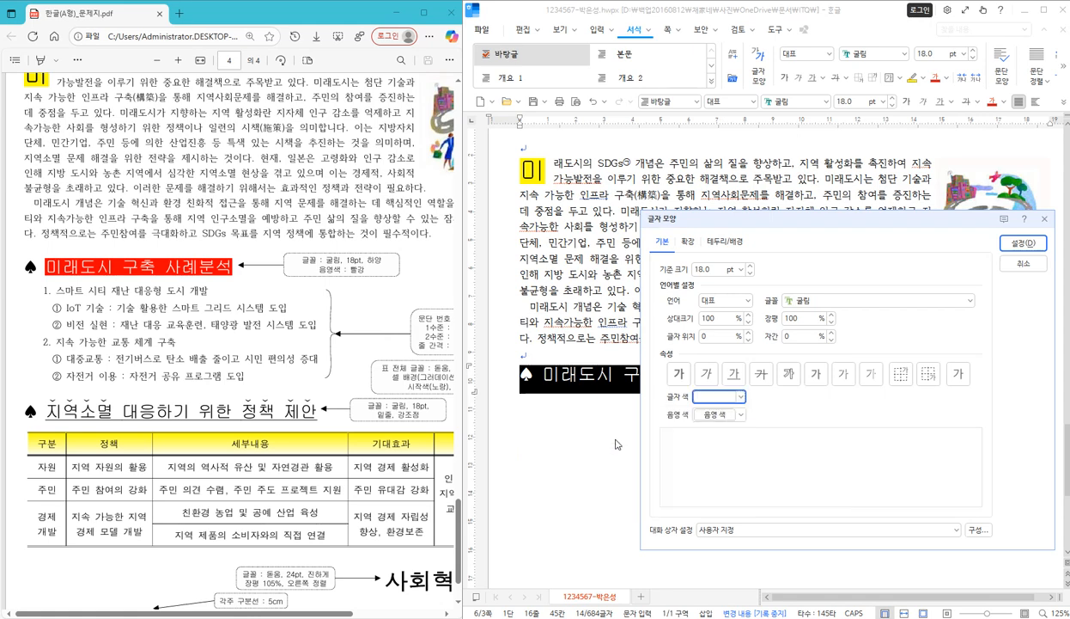
{"action": "left_click", "coordinate": [726, 416]}
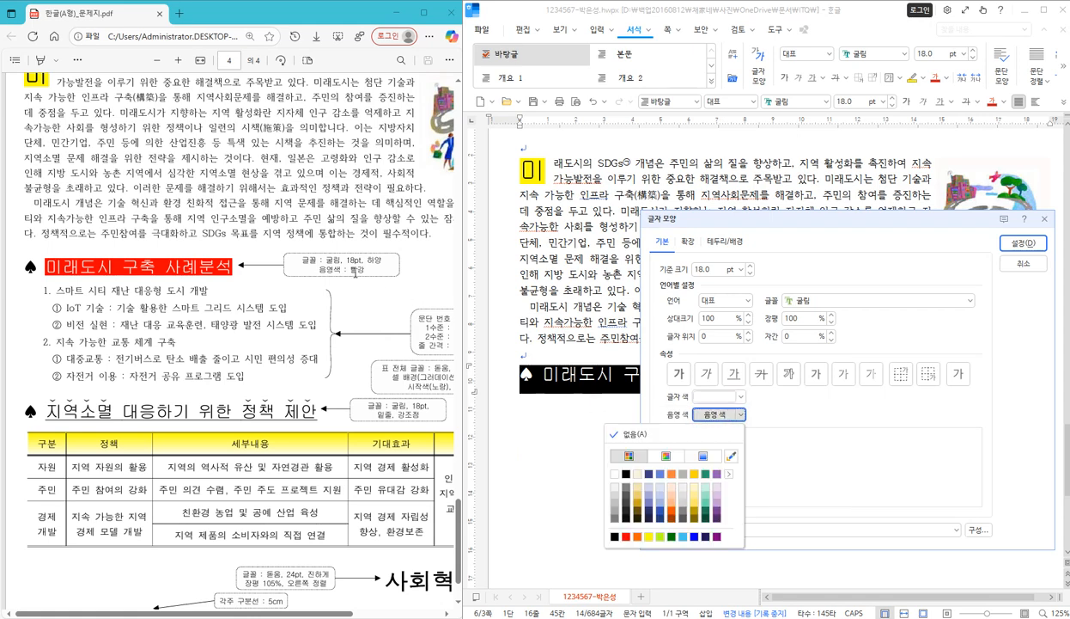
{"action": "left_click", "coordinate": [626, 537]}
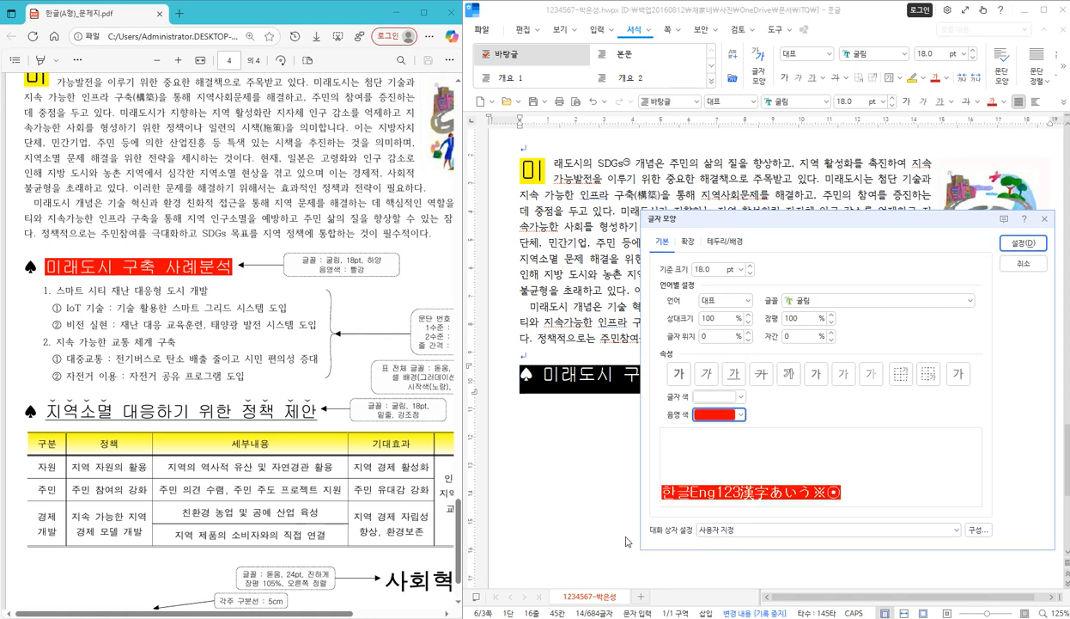
{"action": "left_click", "coordinate": [1022, 244]}
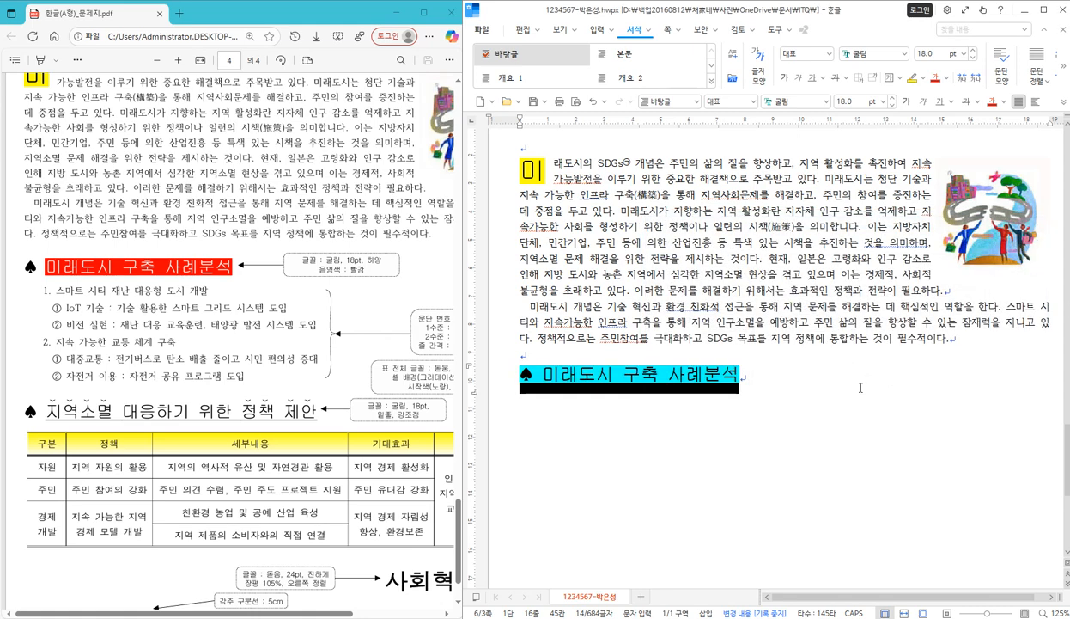
{"action": "left_click", "coordinate": [771, 396]}
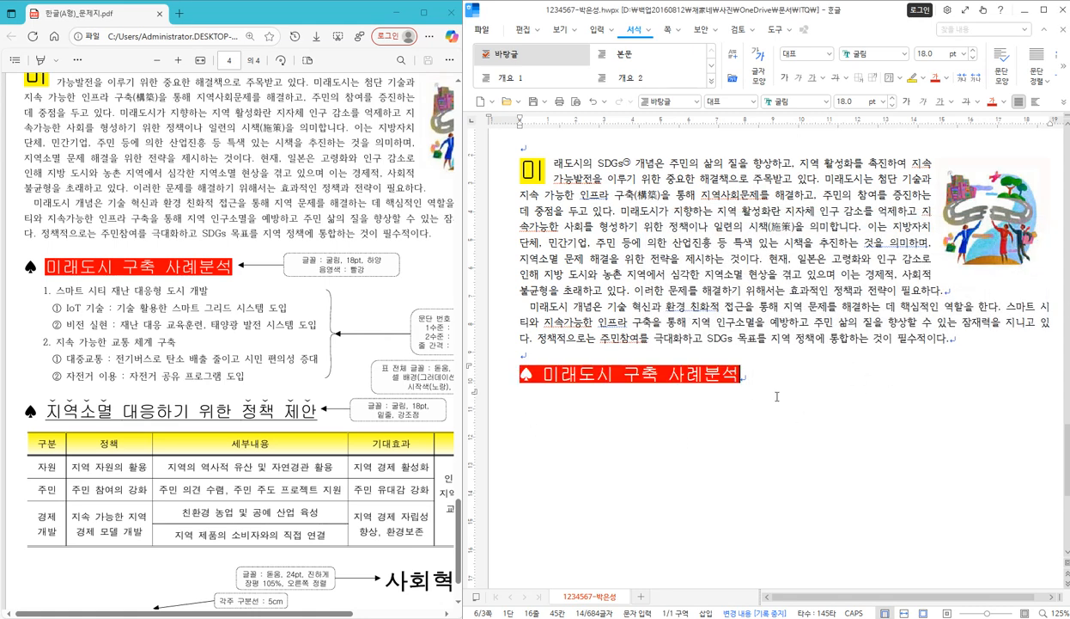
- Compare the color and shading of the ♠ symbol and the space after it in the PDF heading and the document heading
{"action": "left_click_drag", "start_coordinate": [544, 376], "coordinate": [526, 376]}
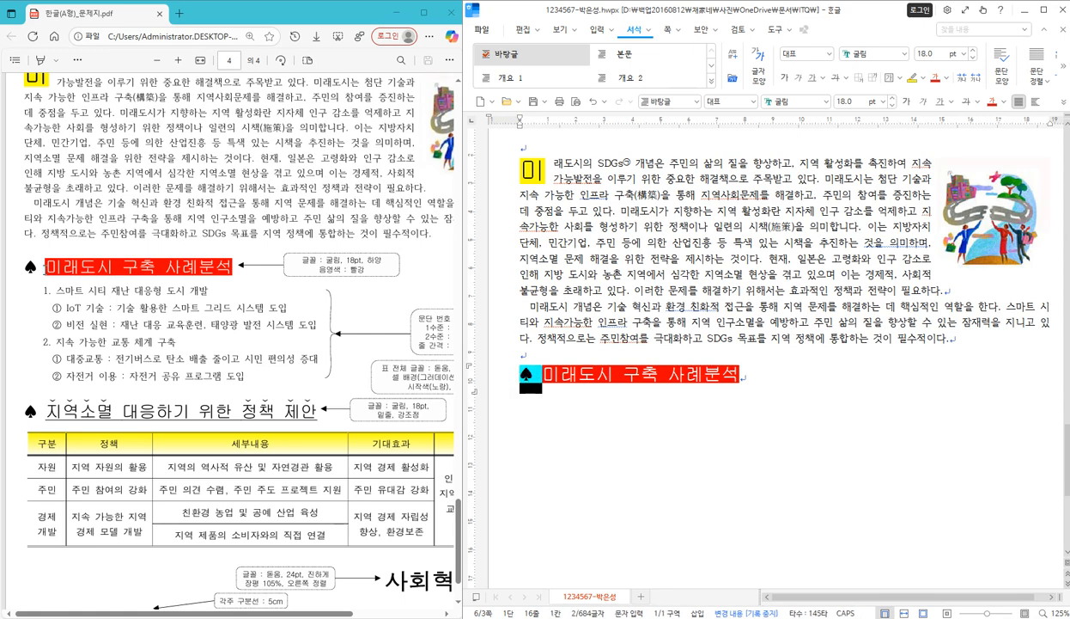
{"action": "left_click", "coordinate": [43, 267]}
{"action": "left_click_drag", "start_coordinate": [23, 267], "coordinate": [42, 269]}
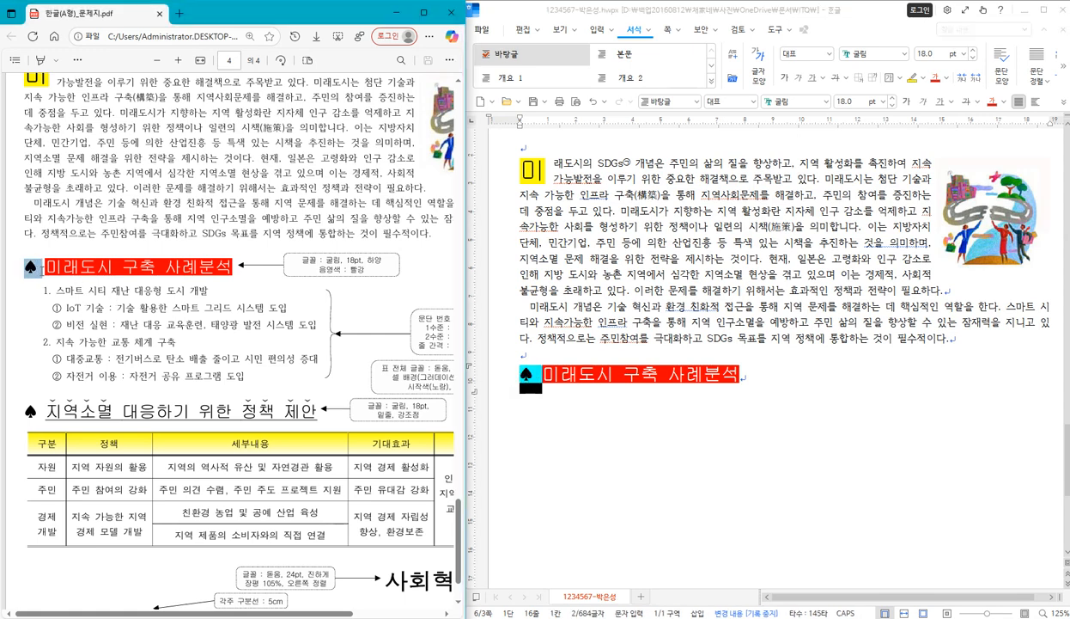
{"action": "left_click", "coordinate": [92, 324]}
{"action": "left_click", "coordinate": [613, 457]}
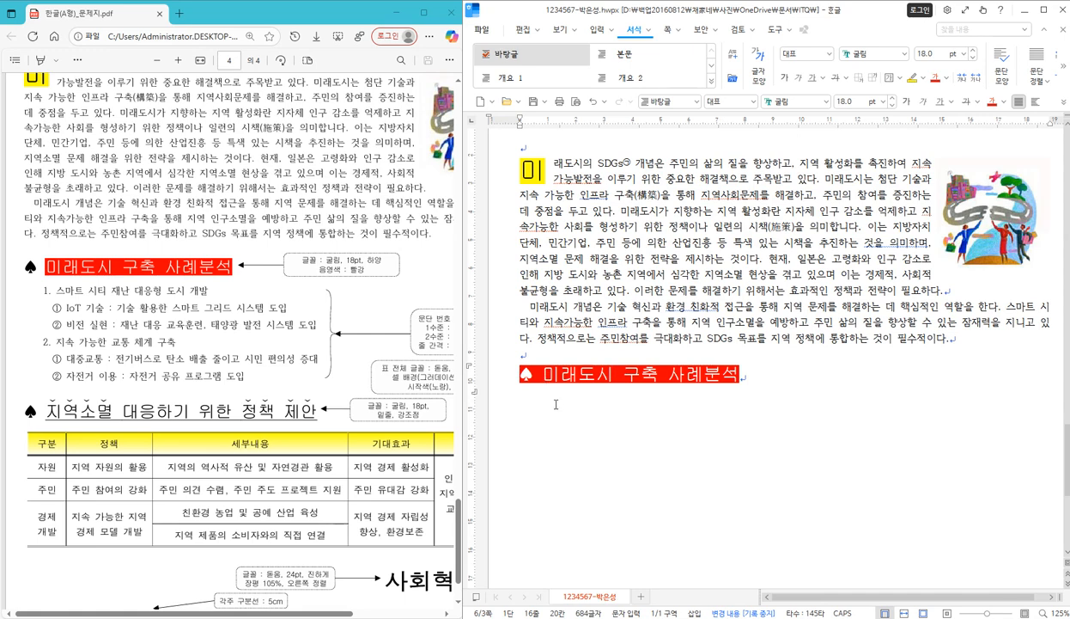
{"action": "left_click_drag", "start_coordinate": [536, 373], "coordinate": [520, 374]}
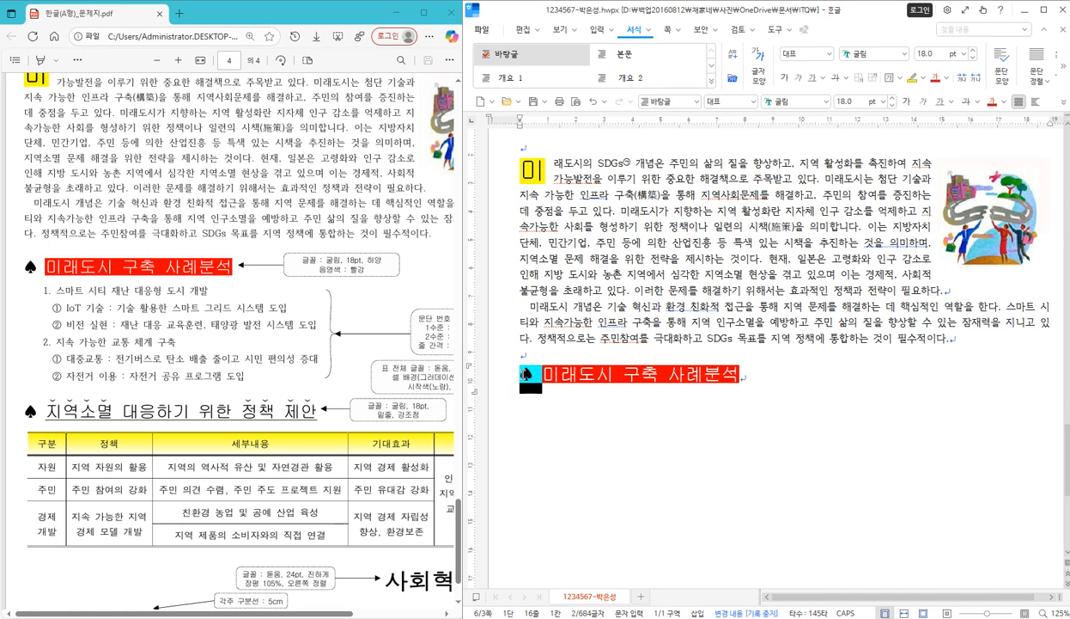
{"action": "left_click", "coordinate": [563, 376]}
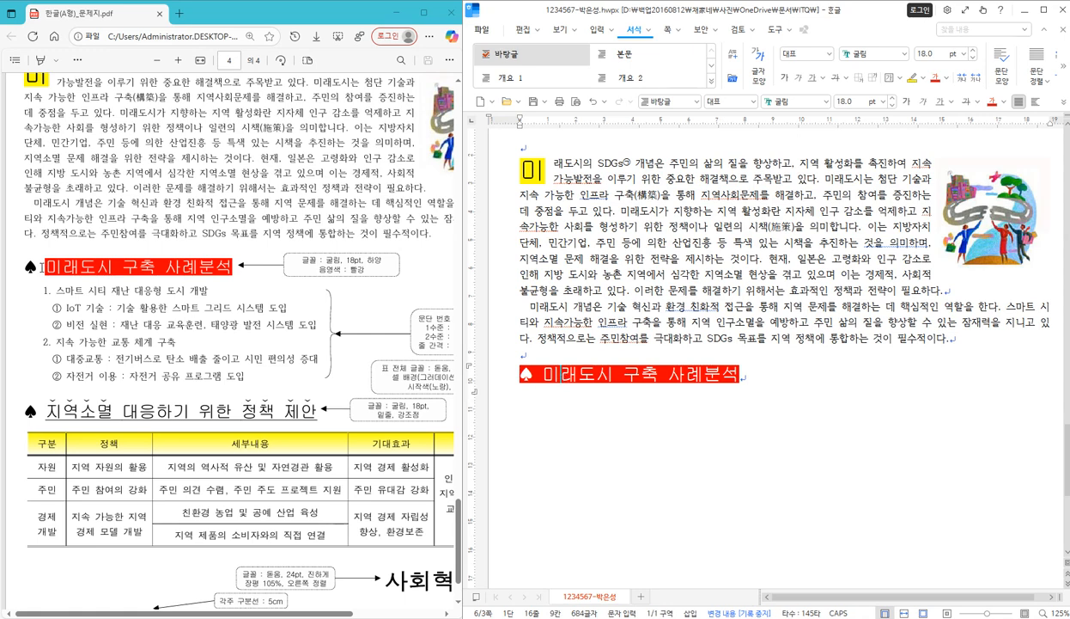
{"action": "left_click_drag", "start_coordinate": [45, 261], "coordinate": [36, 263]}
{"action": "left_click", "coordinate": [529, 402]}
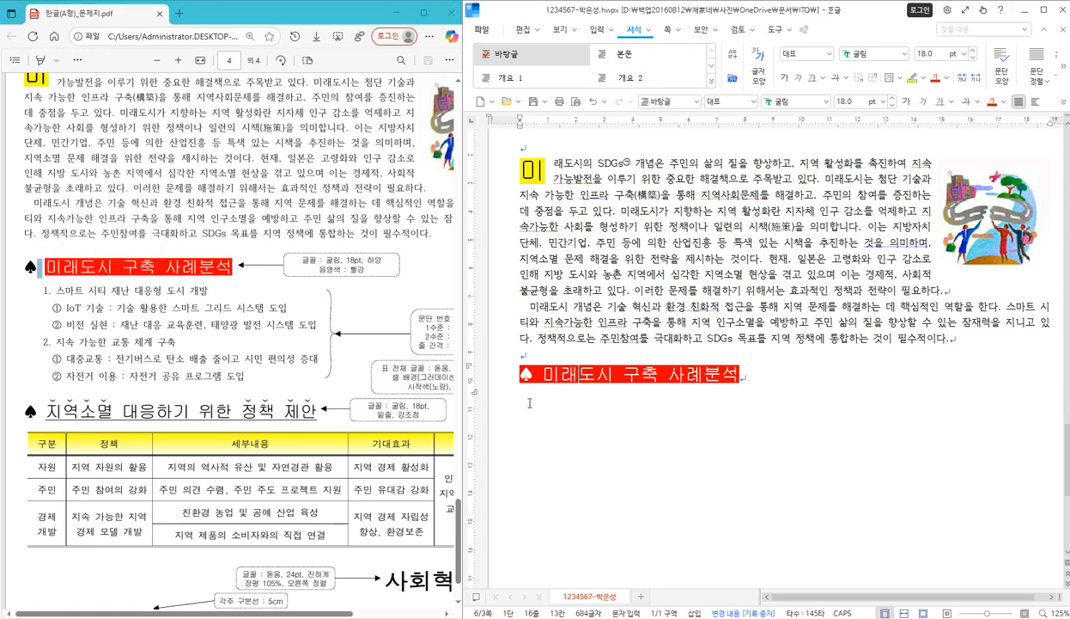
- Set the ♠ symbol and the space after it to black text with no shading color
{"action": "left_click_drag", "start_coordinate": [509, 371], "coordinate": [531, 370]}
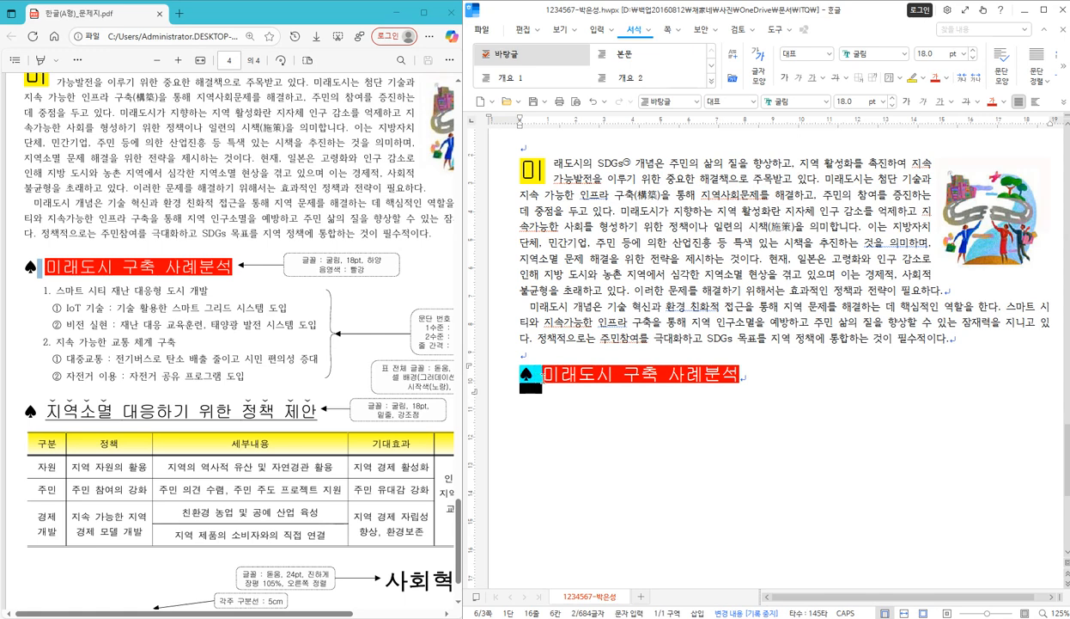
{"action": "left_click", "coordinate": [755, 67]}
{"action": "left_click", "coordinate": [643, 327]}
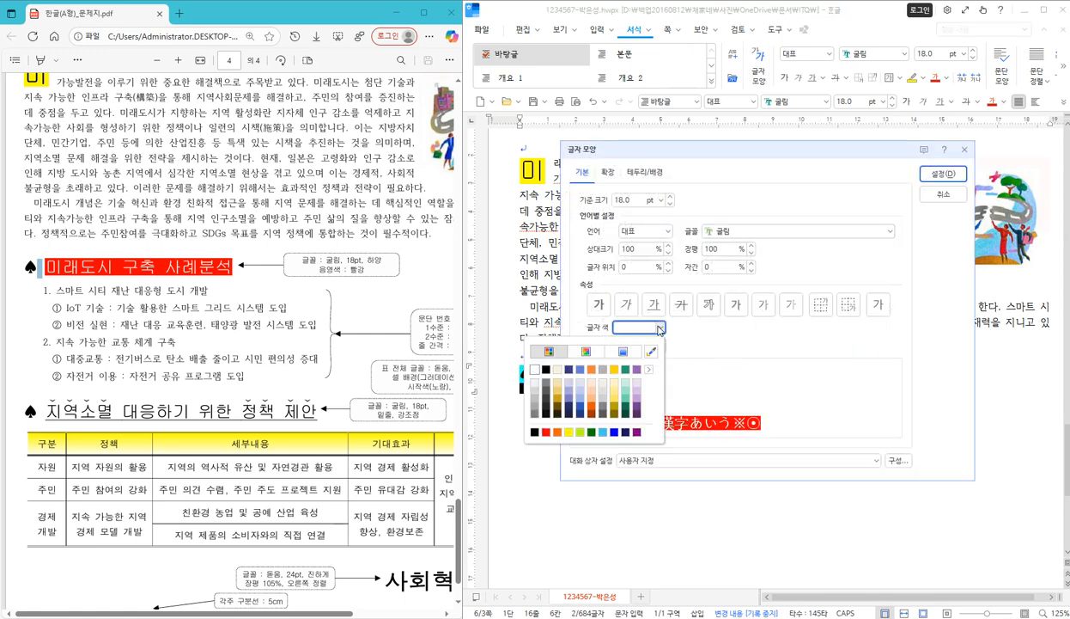
{"action": "left_click", "coordinate": [546, 371]}
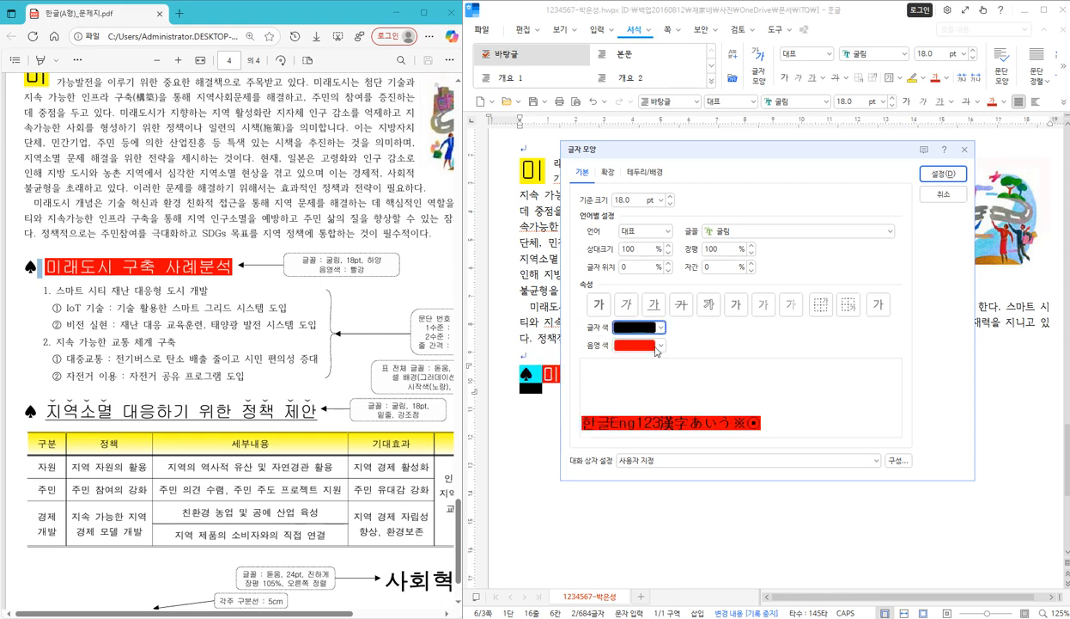
{"action": "left_click", "coordinate": [645, 345]}
{"action": "left_click", "coordinate": [563, 371]}
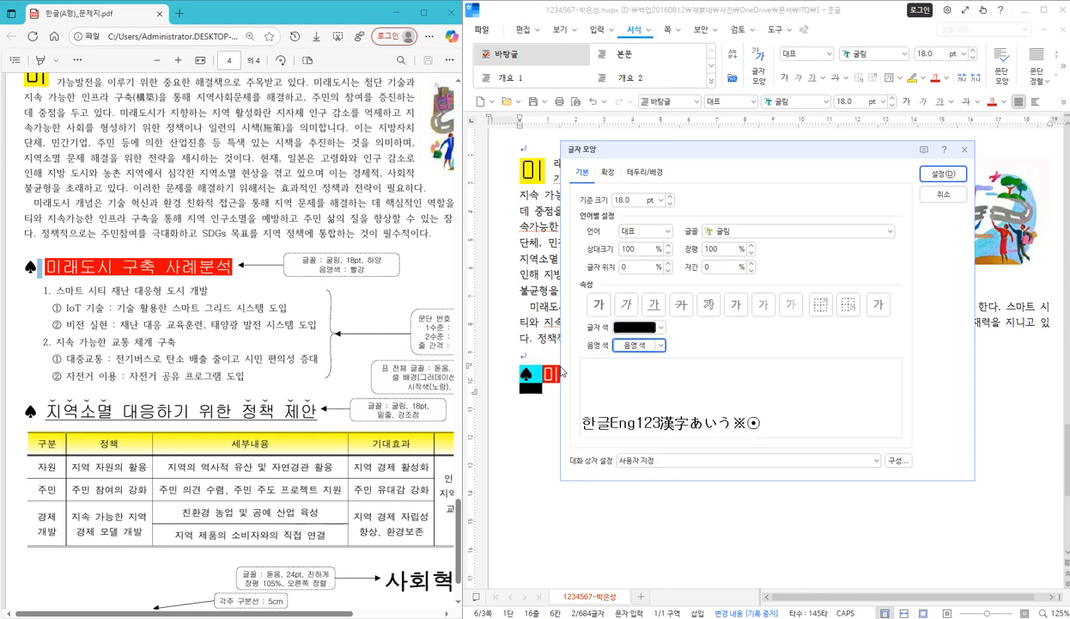
{"action": "left_click", "coordinate": [933, 176]}
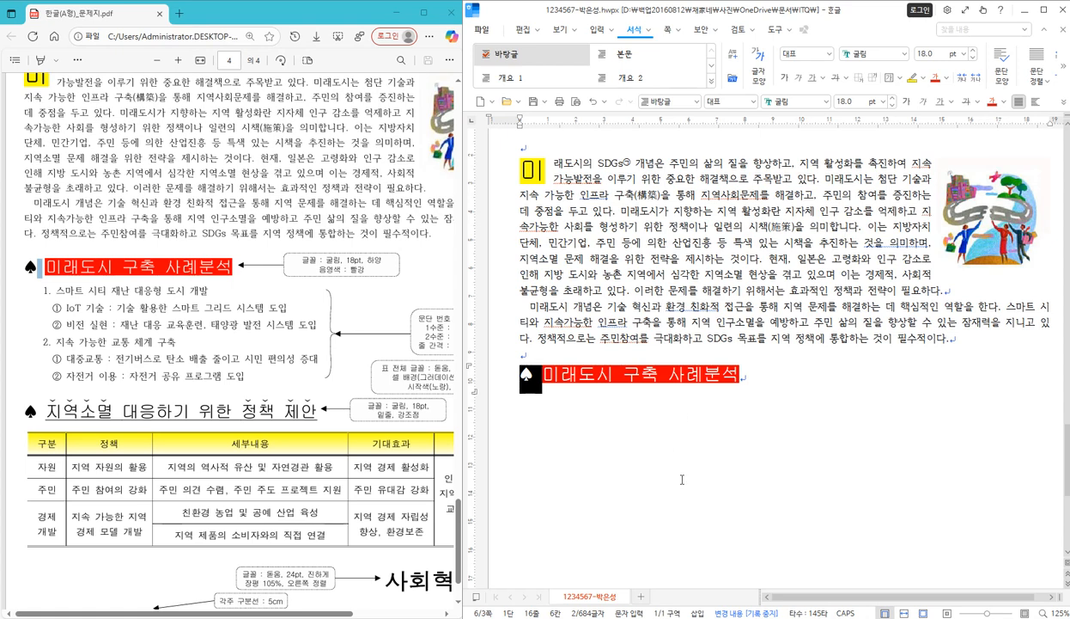
{"action": "left_click", "coordinate": [534, 414]}
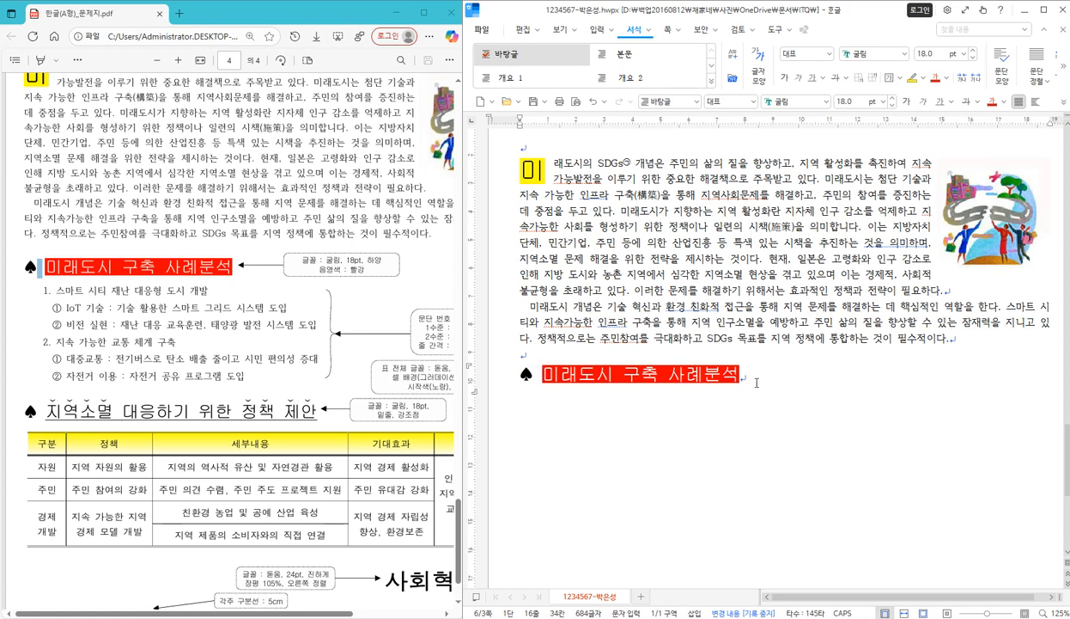
- Start a new line below the "미래도시 구축 사례분석" heading and enter "스마트" on it
{"action": "left_click", "coordinate": [720, 367]}
{"action": "key", "text": "Down"}
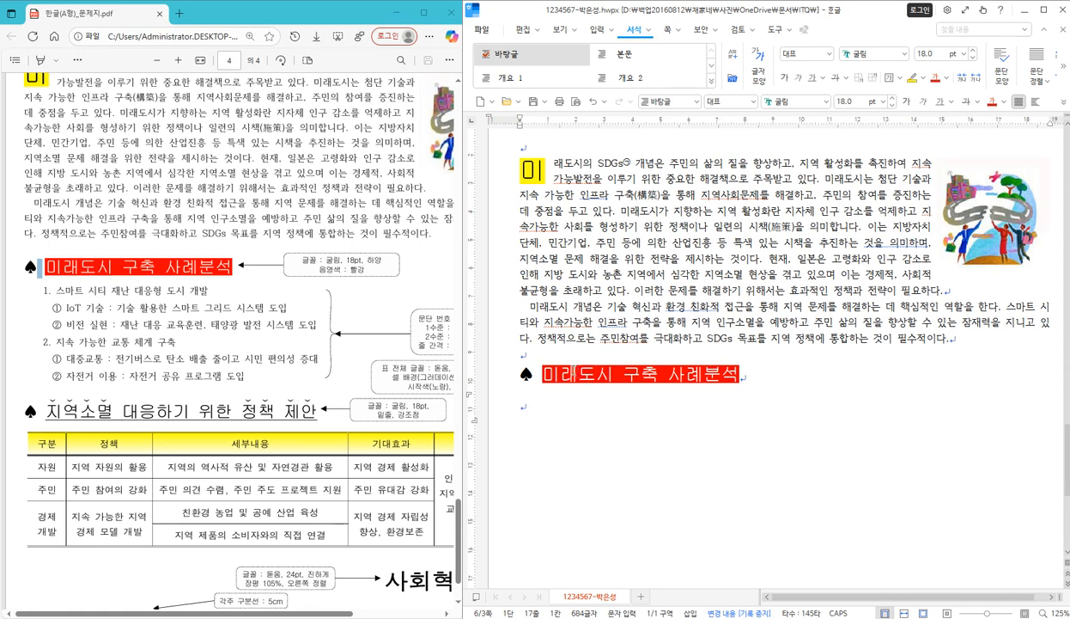
{"action": "key", "text": "Hangul"}
{"action": "type", "text": "스마트"}
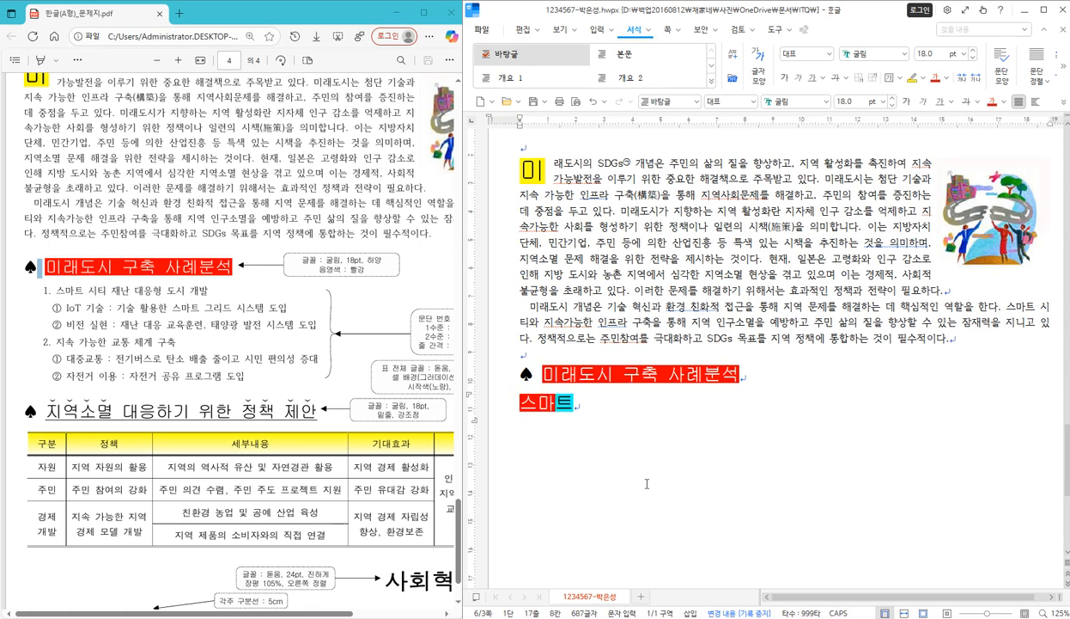
- Reset the "스마트" line to the 바탕글 style and delete its text, keeping the empty line
{"action": "key", "text": "shift+Left"}
{"action": "key", "text": "shift+Left"}
{"action": "key", "text": "shift+Left"}
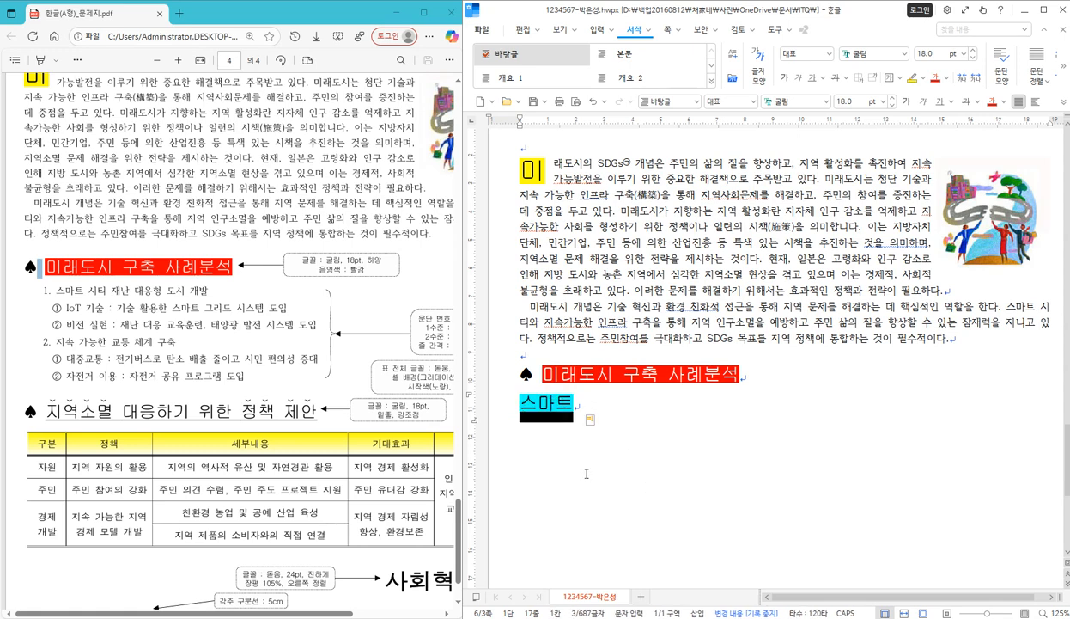
{"action": "key", "text": "ctrl+1"}
{"action": "left_click", "coordinate": [521, 400]}
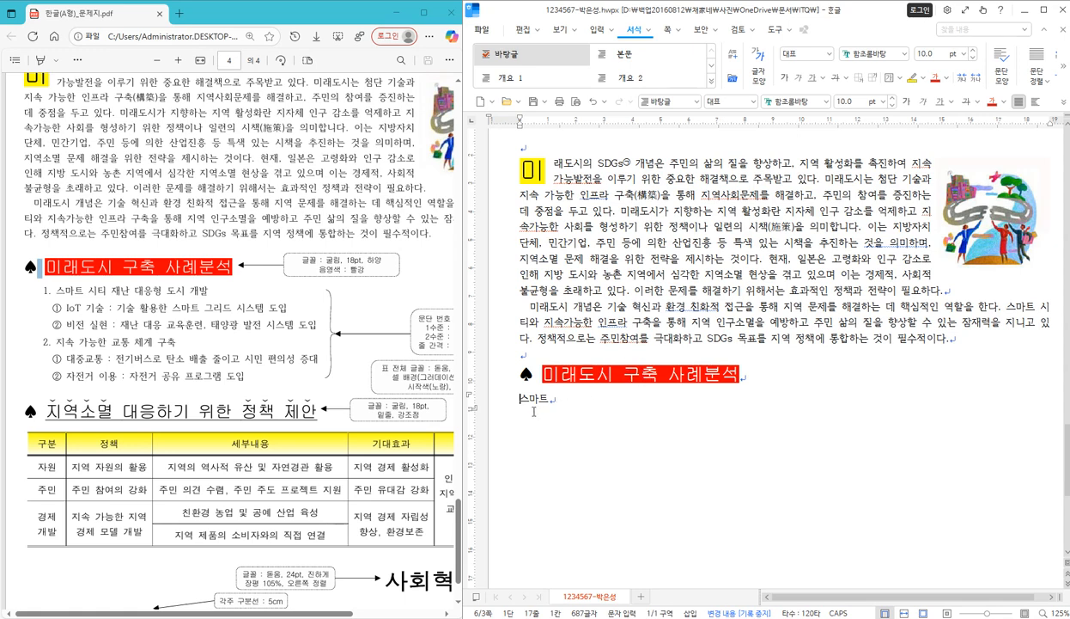
{"action": "left_click_drag", "start_coordinate": [520, 398], "coordinate": [545, 398]}
{"action": "key", "text": "Delete"}
- Examine the exam PDF's note on paragraph numbering, level indents, right alignment and line spacing for the numbered list
{"action": "left_click", "coordinate": [352, 613]}
{"action": "left_click_drag", "start_coordinate": [351, 613], "coordinate": [413, 613]}
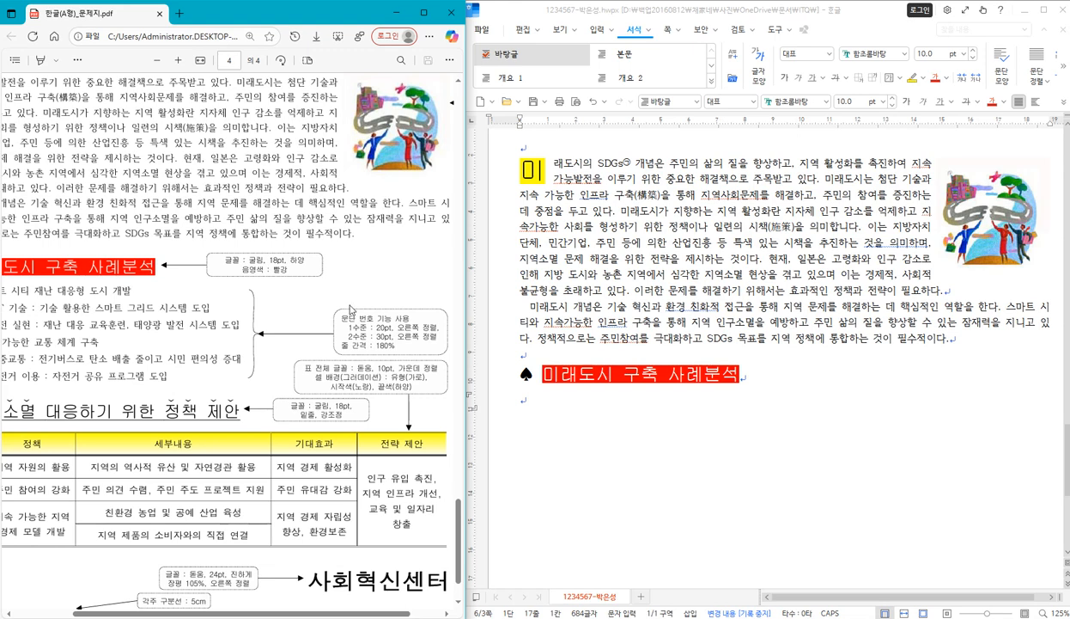
{"action": "left_click_drag", "start_coordinate": [343, 317], "coordinate": [409, 318]}
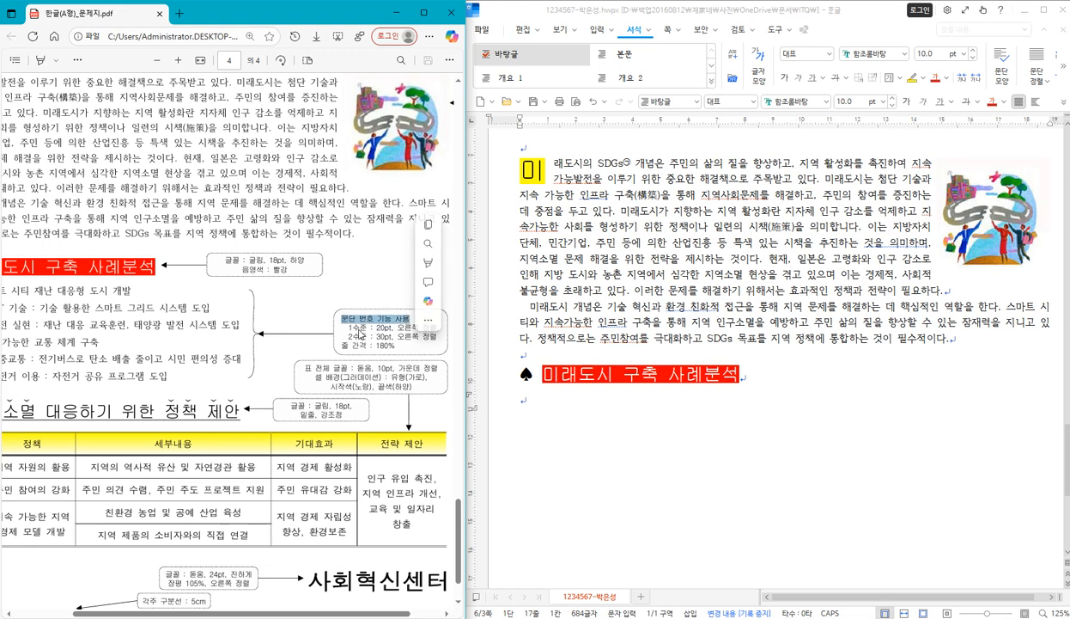
{"action": "left_click", "coordinate": [349, 328]}
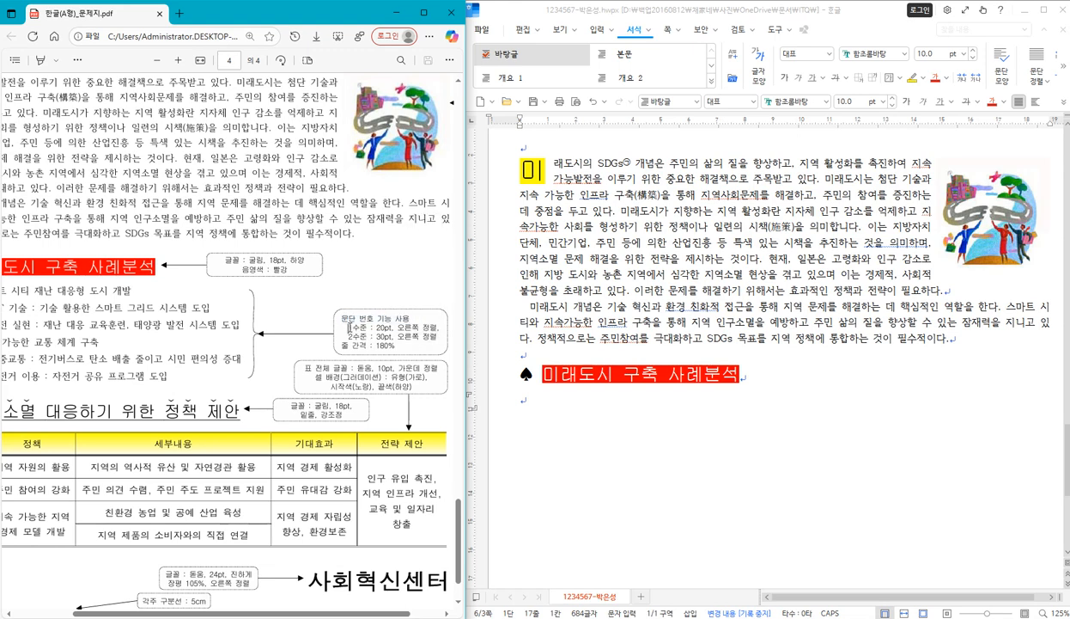
{"action": "left_click", "coordinate": [410, 348]}
{"action": "left_click", "coordinate": [410, 348]}
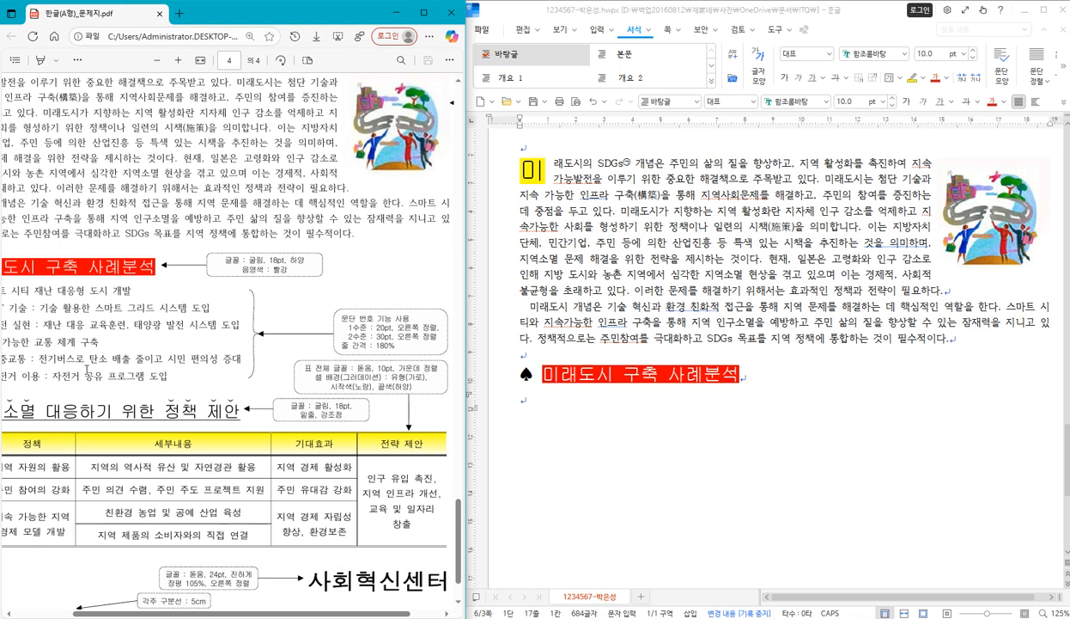
- Open the paragraph number settings for the empty line below the "미래도시 구축 사례분석" heading
{"action": "left_click", "coordinate": [537, 402]}
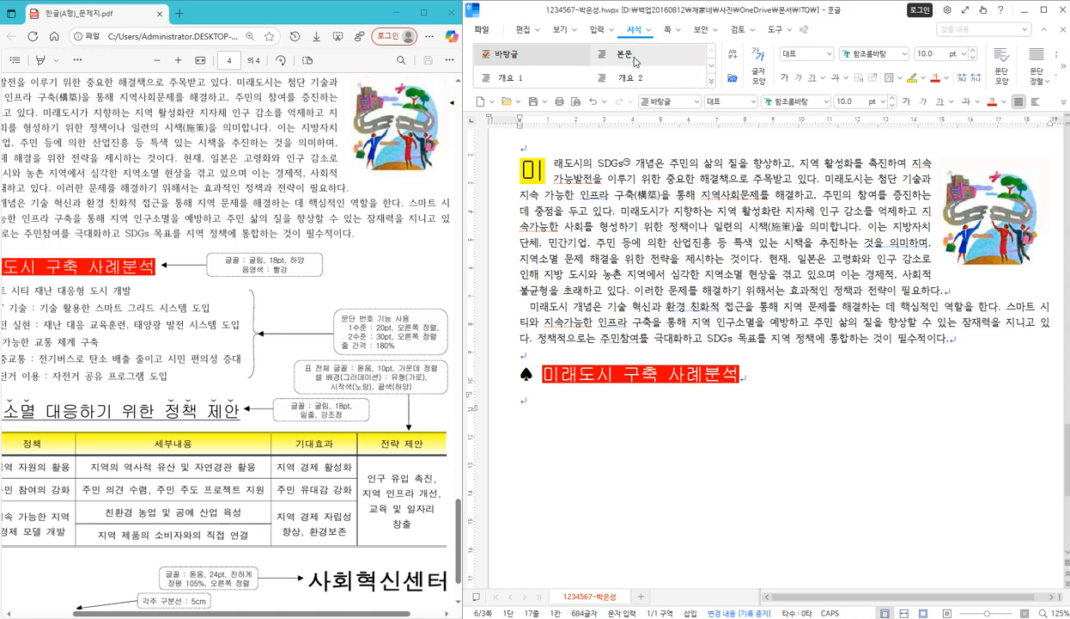
{"action": "left_click", "coordinate": [648, 33]}
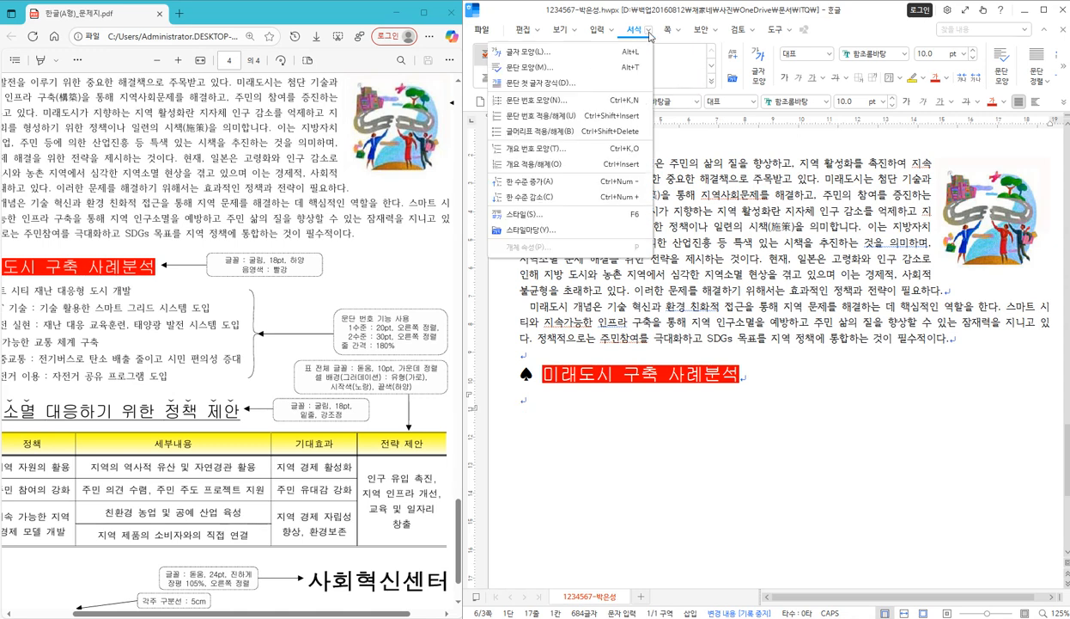
{"action": "left_click", "coordinate": [581, 103]}
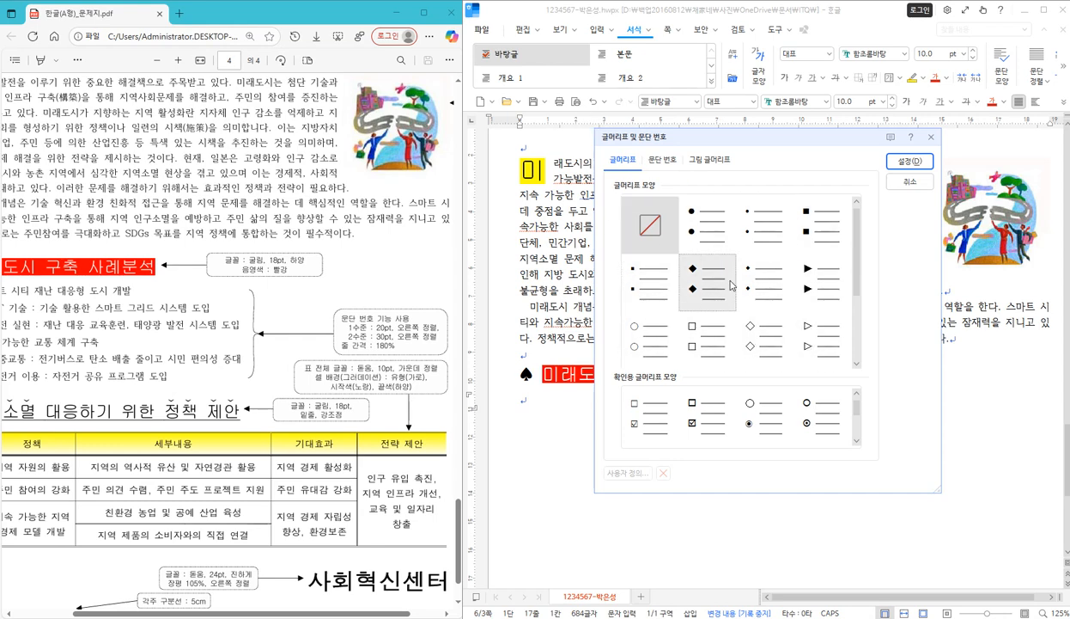
{"action": "left_click", "coordinate": [663, 161]}
{"action": "key", "text": "ctrl"}
{"action": "key", "text": "ctrl"}
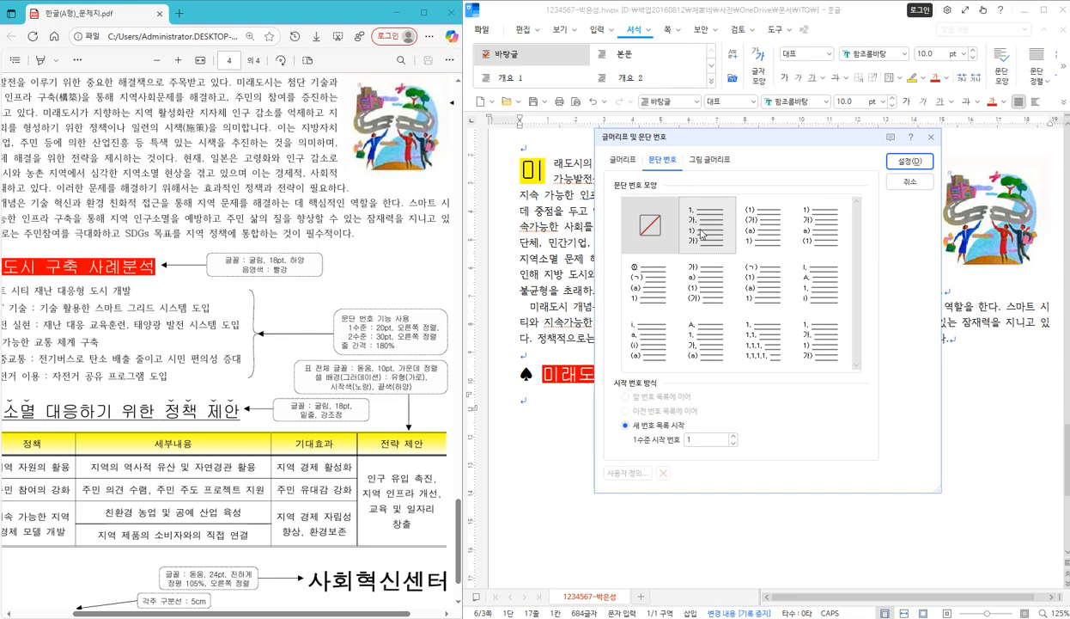
- Choose the 1., 가., 1), 가) paragraph number style as the base and open its custom definition
{"action": "left_click", "coordinate": [765, 225]}
{"action": "left_click", "coordinate": [707, 281]}
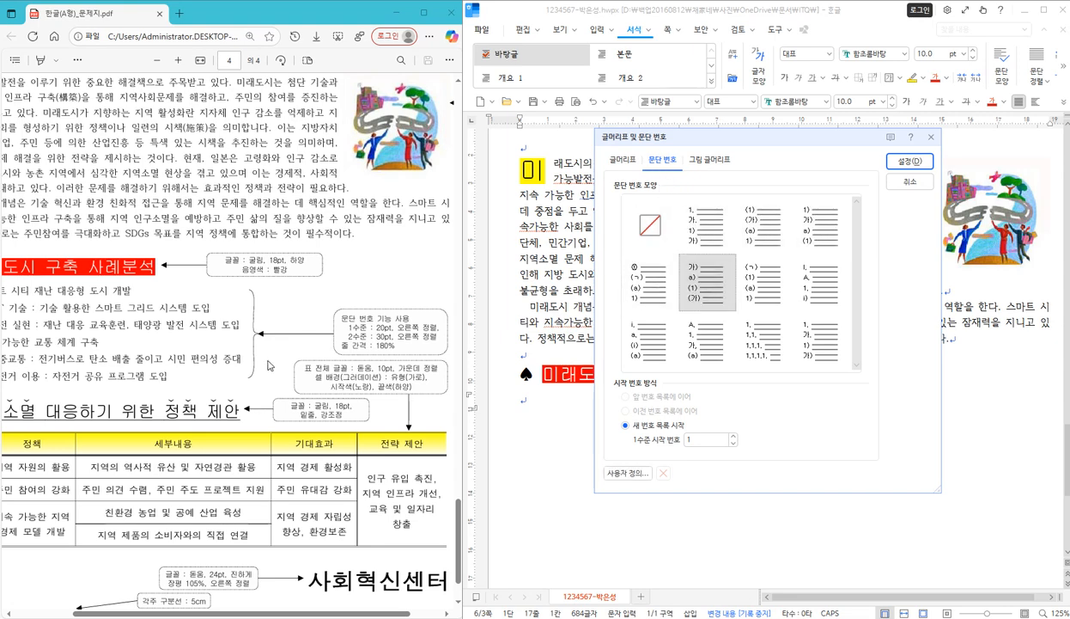
{"action": "left_click_drag", "start_coordinate": [272, 615], "coordinate": [214, 615]}
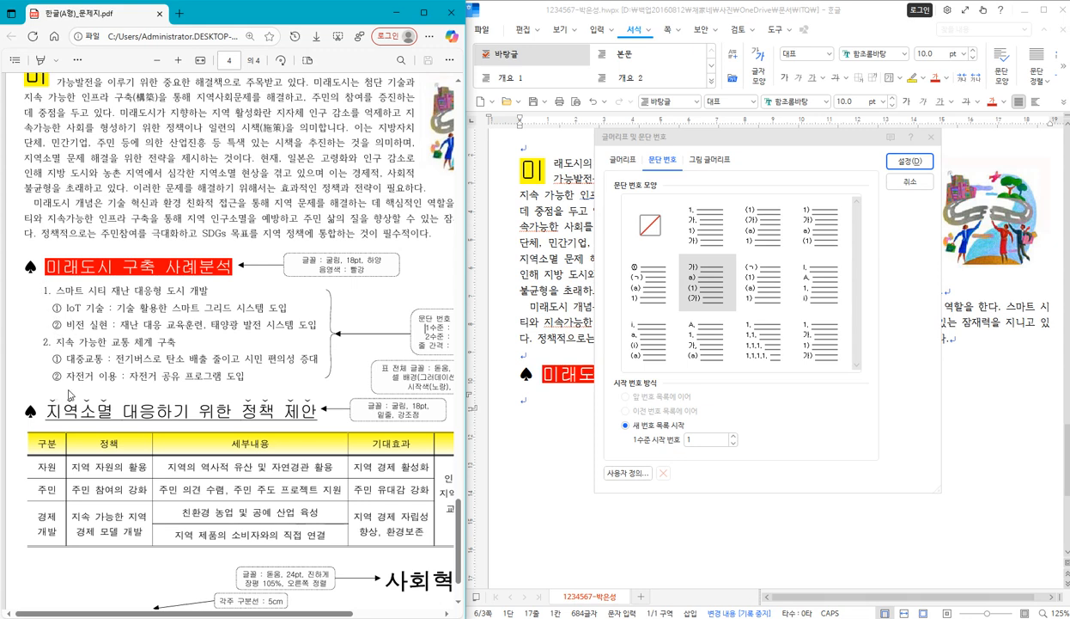
{"action": "left_click", "coordinate": [712, 233]}
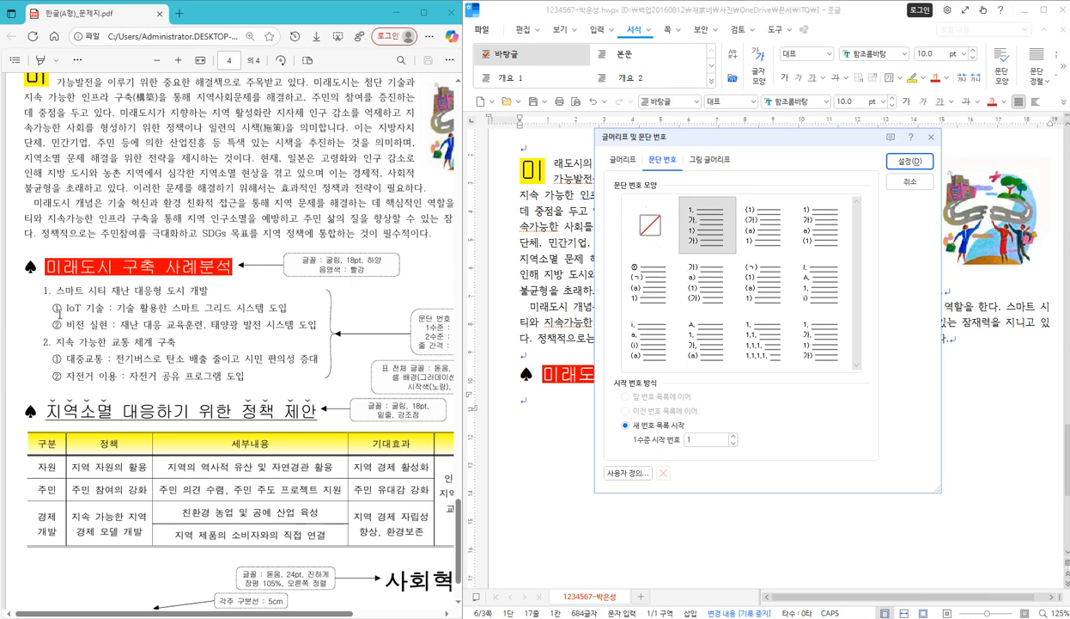
{"action": "left_click", "coordinate": [696, 225]}
{"action": "left_click", "coordinate": [706, 239]}
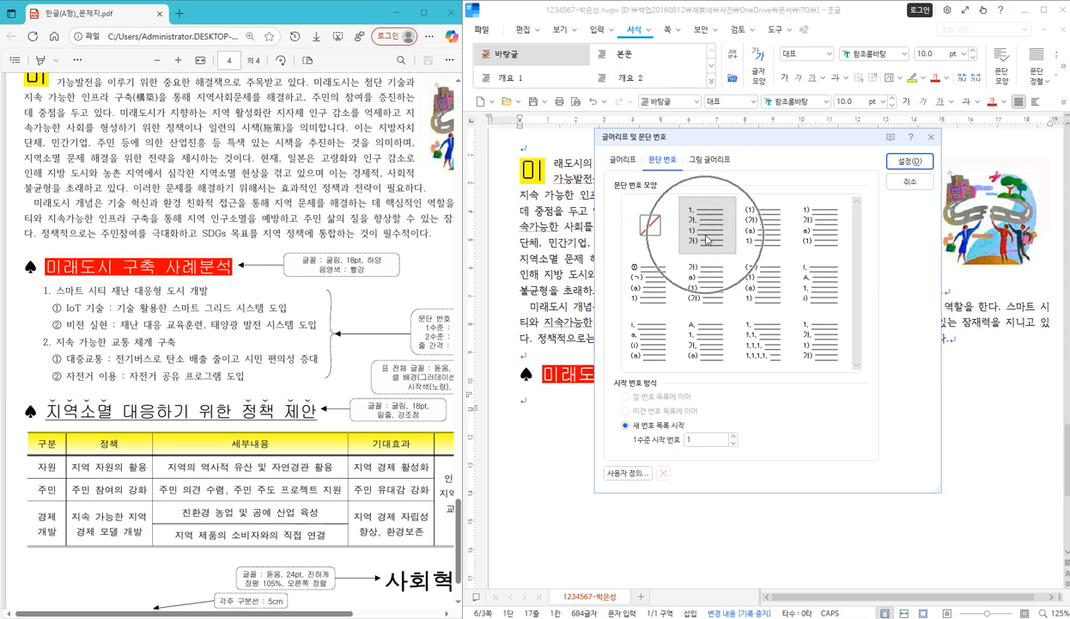
{"action": "left_click", "coordinate": [630, 474]}
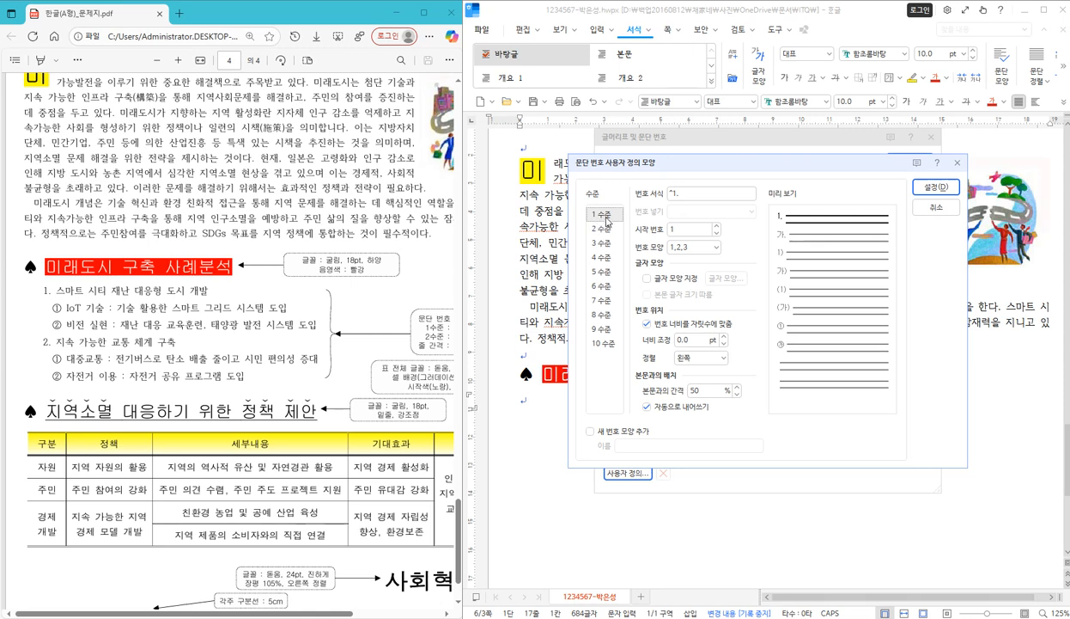
- Check the available number shapes for level 1 of the custom numbering against the 1,2,3 shape it needs
{"action": "left_click", "coordinate": [608, 220]}
{"action": "left_click", "coordinate": [601, 314]}
{"action": "left_click", "coordinate": [785, 225]}
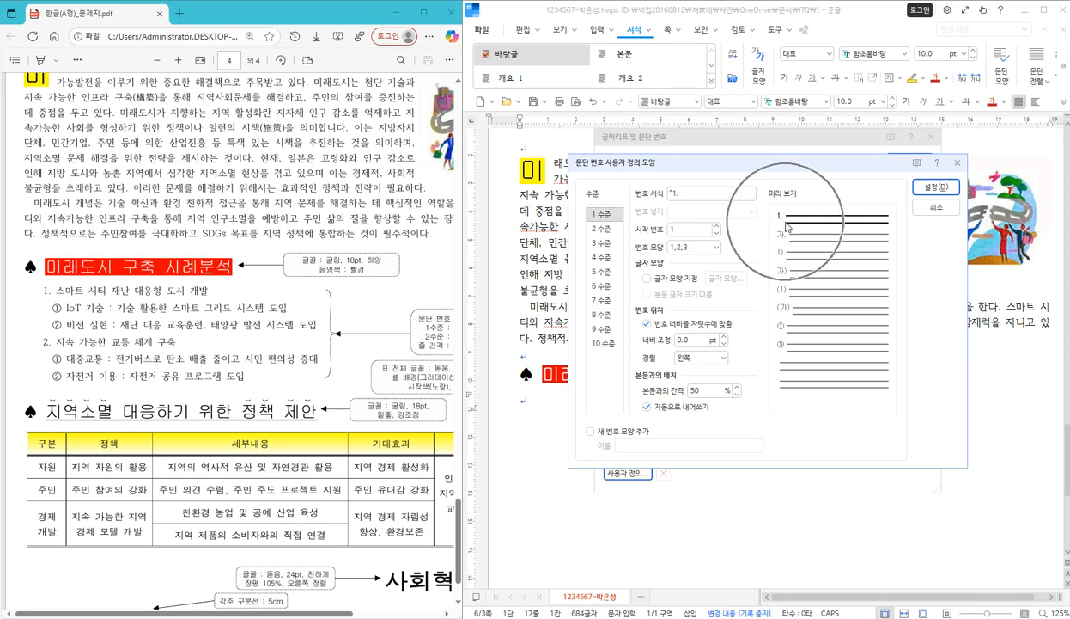
{"action": "left_click", "coordinate": [720, 248]}
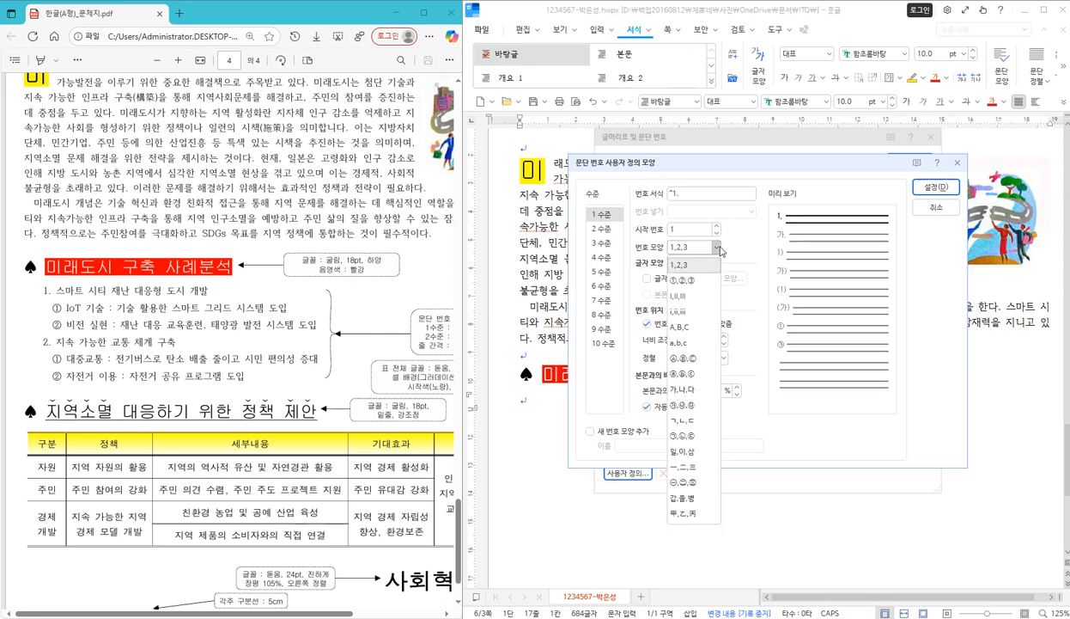
{"action": "left_click", "coordinate": [717, 249]}
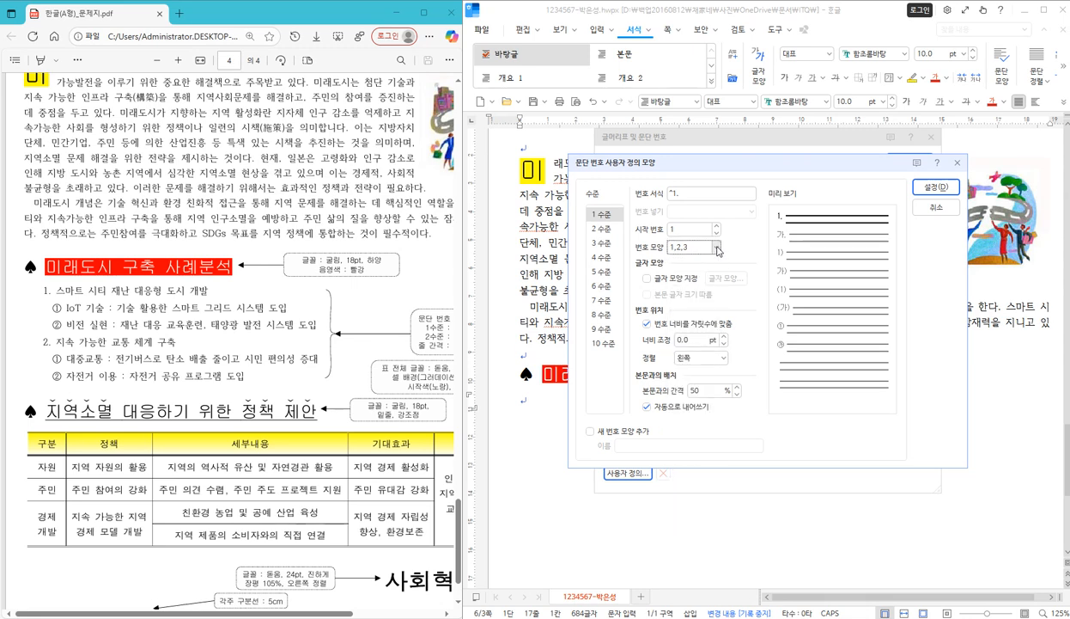
{"action": "left_click", "coordinate": [717, 249]}
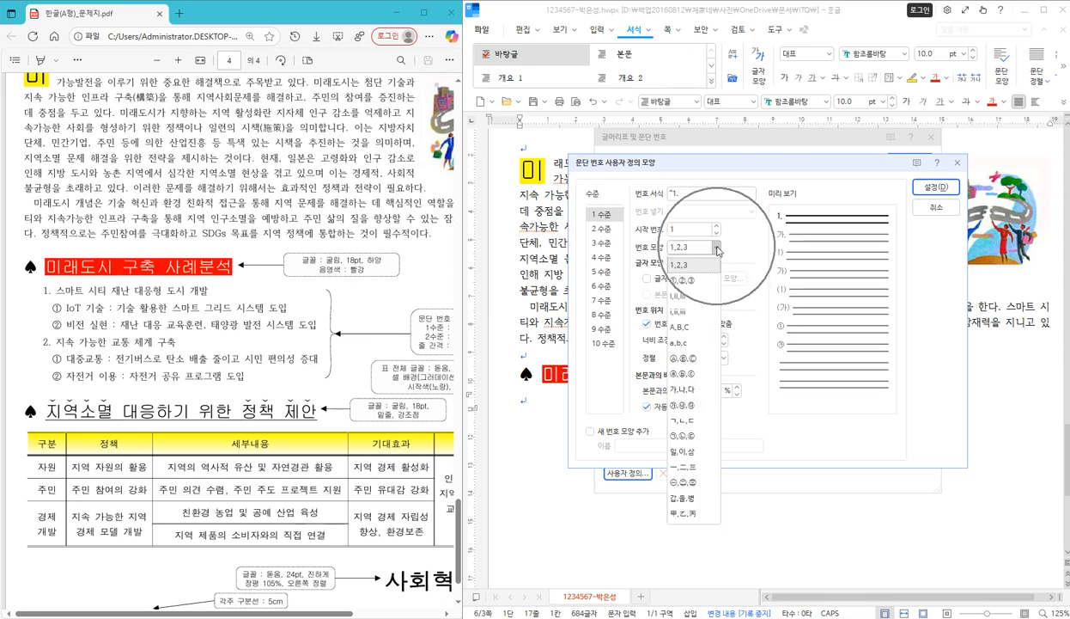
{"action": "left_click", "coordinate": [717, 249]}
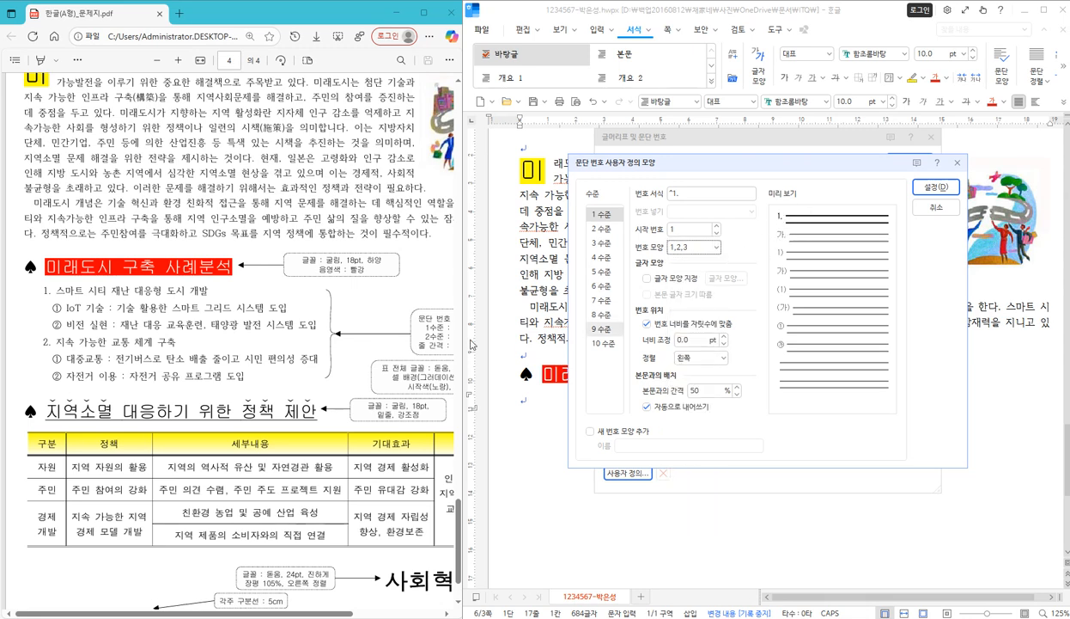
- Set level 1 of the custom numbering to a 20 pt width adjustment with right (오른쪽) alignment, following the PDF's note
{"action": "left_click", "coordinate": [416, 324]}
{"action": "mouse_move", "coordinate": [414, 317]}
{"action": "left_mouse_down"}
{"action": "mouse_move", "coordinate": [456, 328]}
{"action": "mouse_move", "coordinate": [447, 342]}
{"action": "left_mouse_up"}
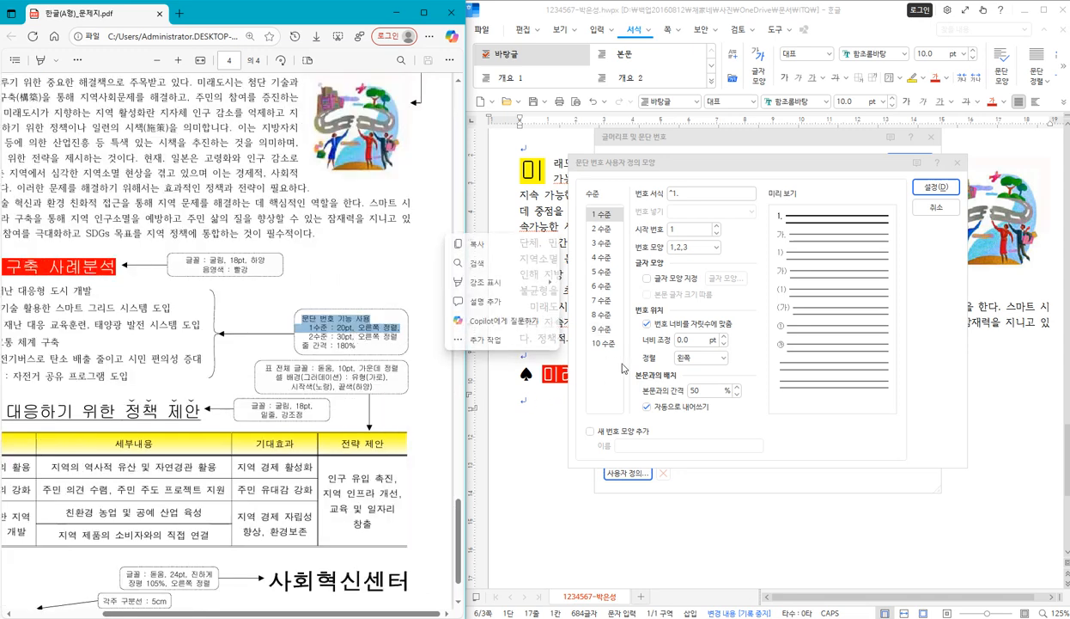
{"action": "left_click", "coordinate": [678, 338]}
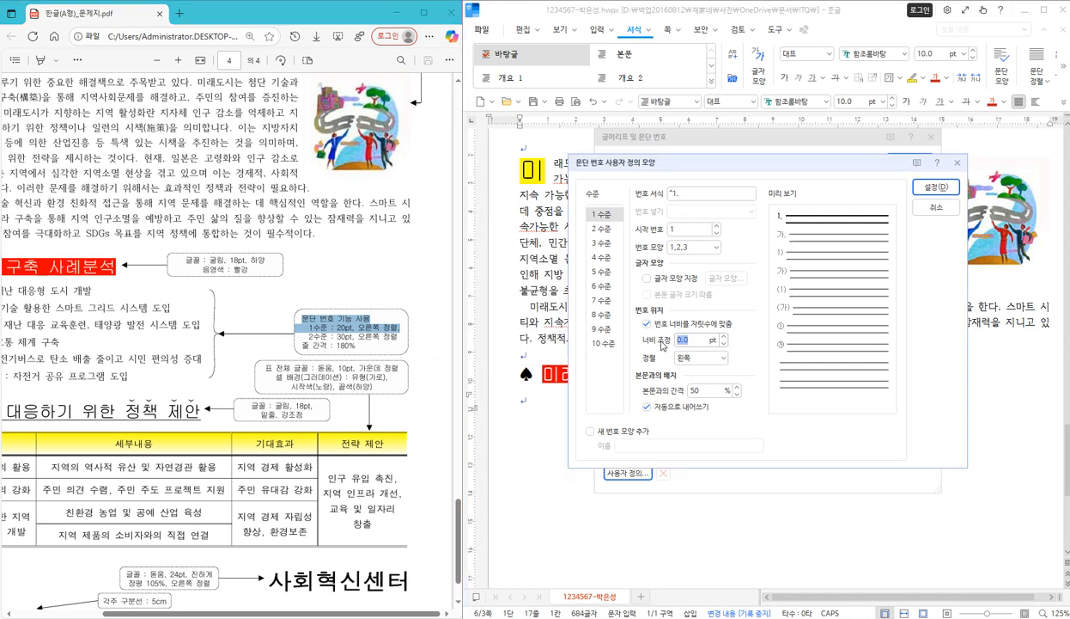
{"action": "type", "text": "20"}
{"action": "key", "text": "Tab"}
{"action": "key", "text": "Down"}
{"action": "key", "text": "Down"}
{"action": "key", "text": "Down"}
{"action": "key", "text": "Return"}
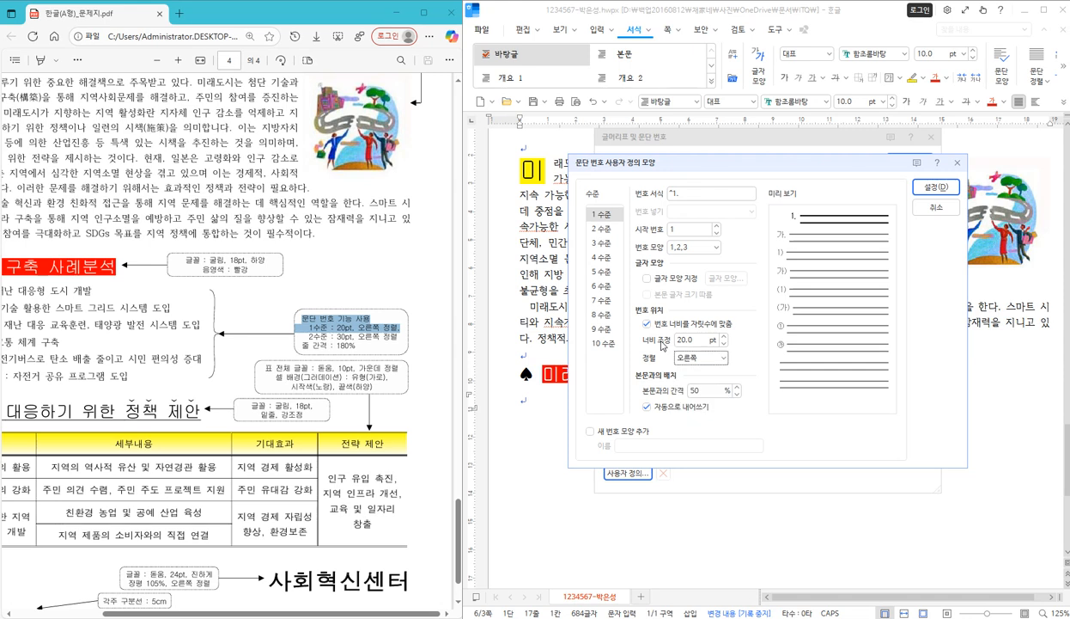
{"action": "left_click", "coordinate": [772, 215]}
{"action": "left_click", "coordinate": [601, 217]}
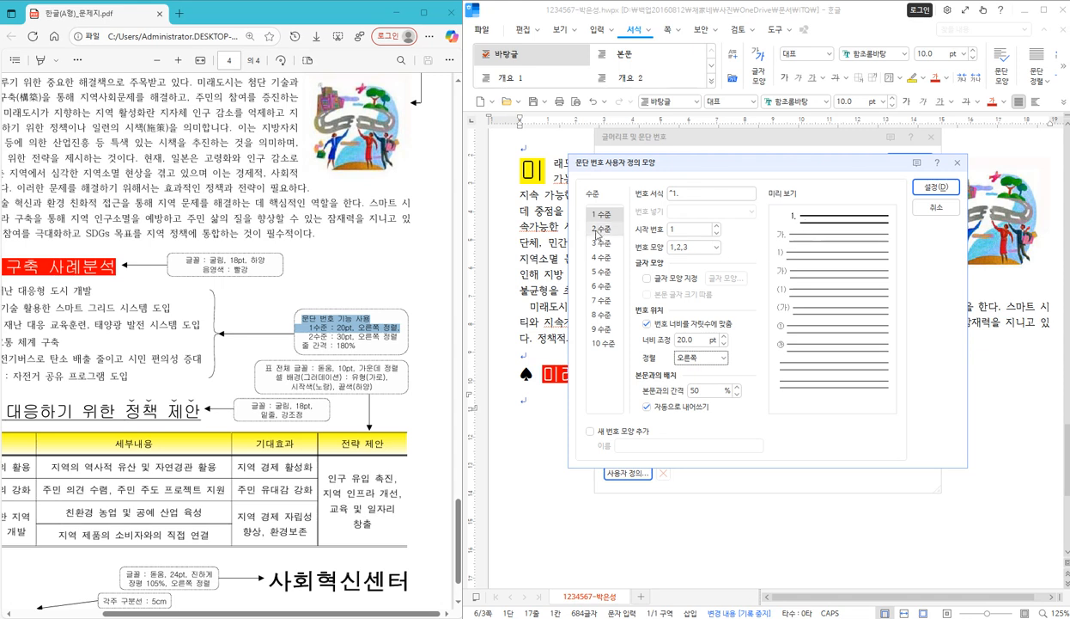
{"action": "left_click", "coordinate": [776, 219]}
- Give level 2 of the custom numbering the ①,②,③ number shape and remove the period from its number format, leaving ^2
{"action": "left_click", "coordinate": [606, 232]}
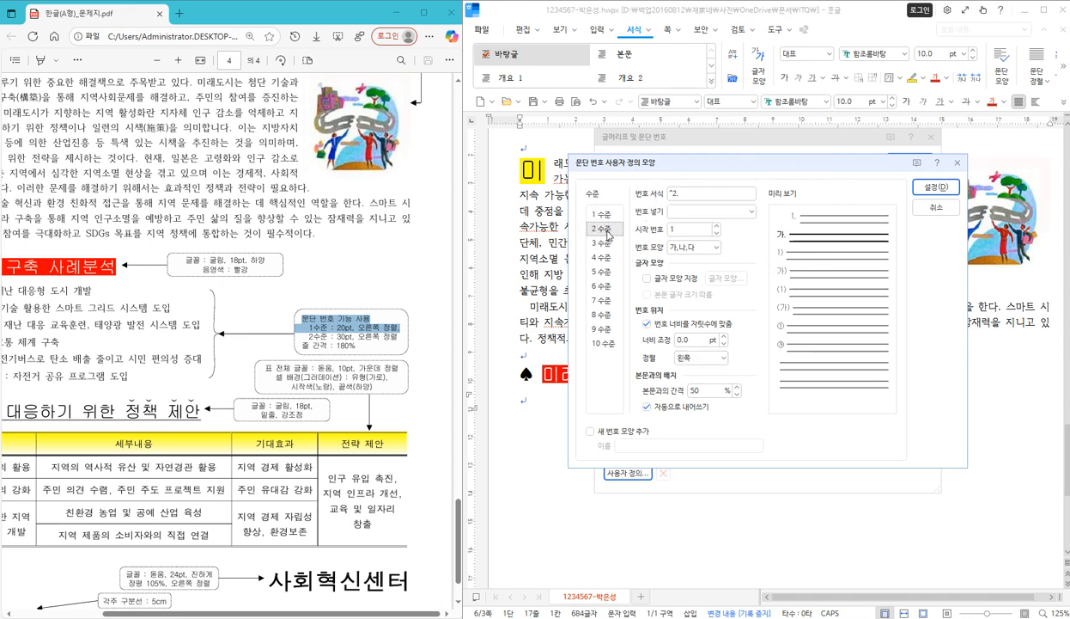
{"action": "left_click", "coordinate": [764, 234]}
{"action": "left_click_drag", "start_coordinate": [407, 612], "coordinate": [323, 613]}
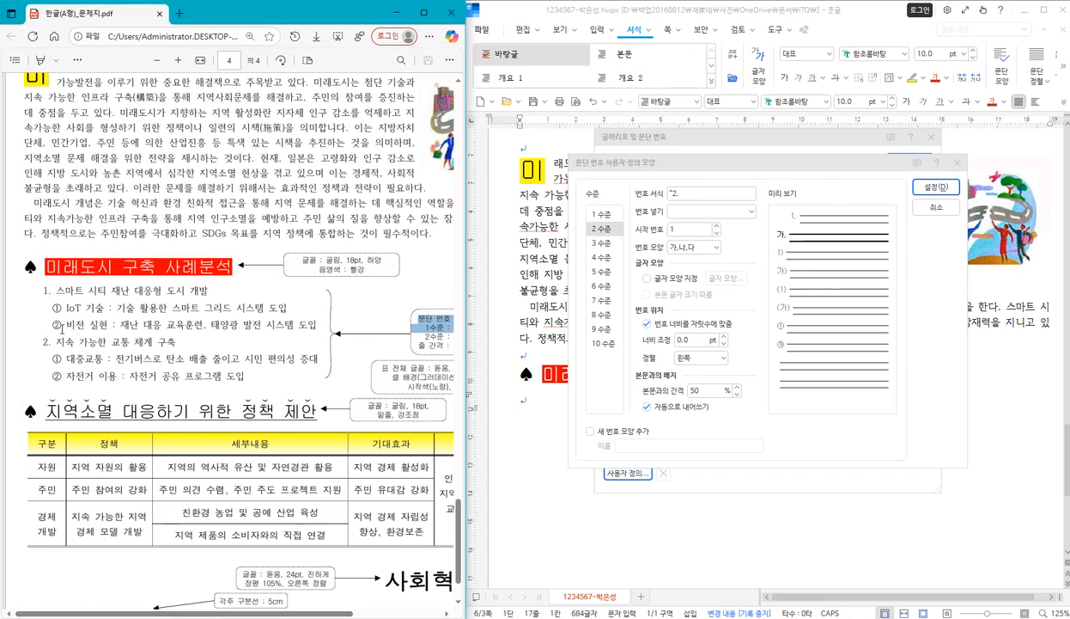
{"action": "left_click", "coordinate": [717, 248]}
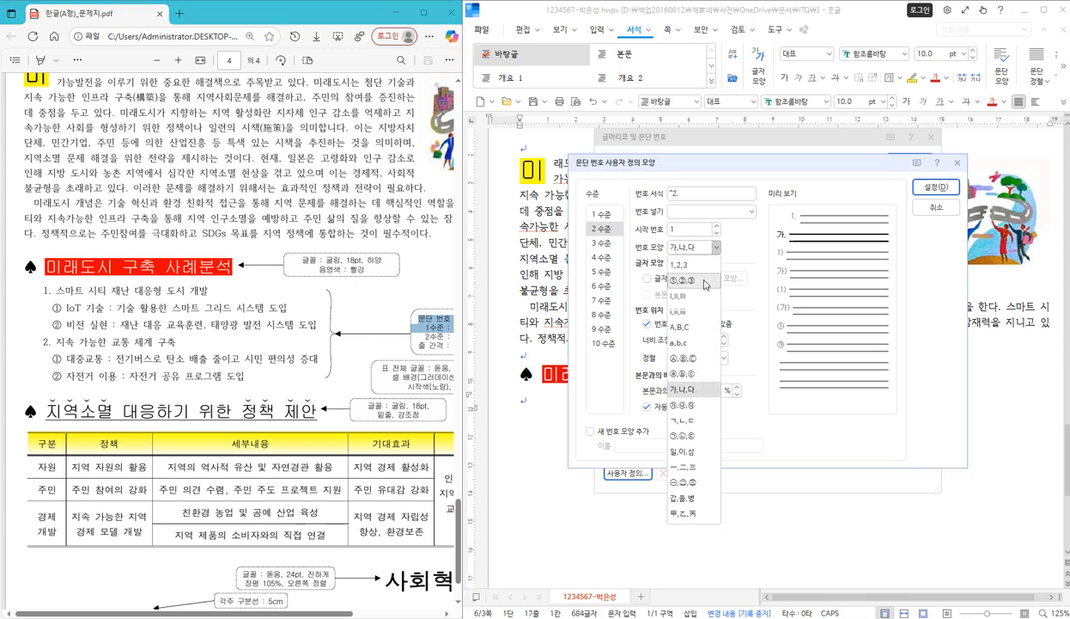
{"action": "left_click", "coordinate": [703, 281]}
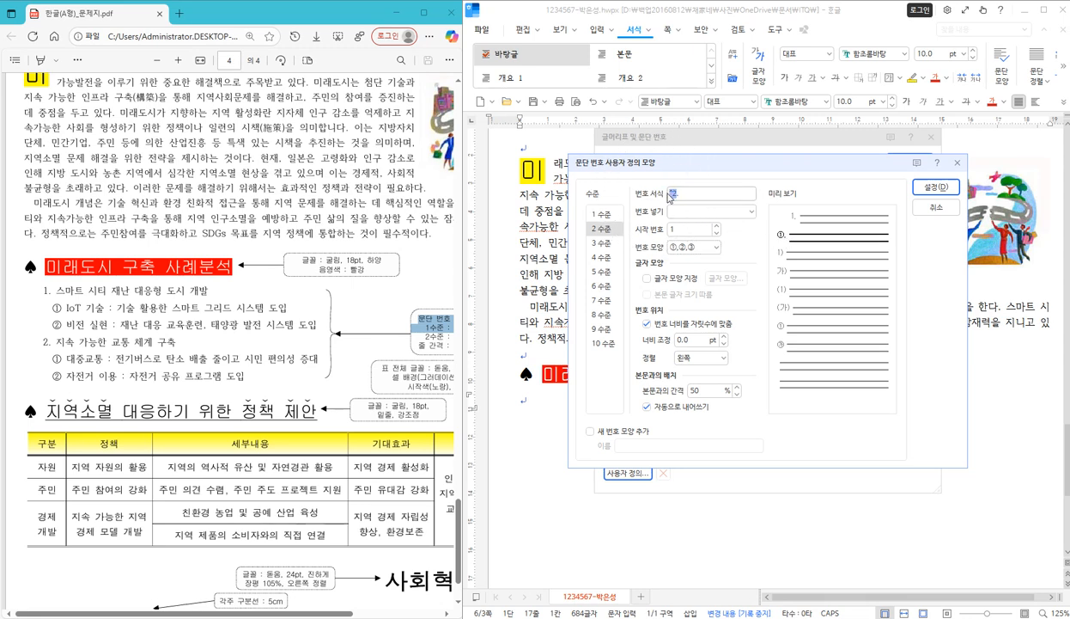
{"action": "left_click", "coordinate": [688, 195]}
{"action": "type", "text": "."}
{"action": "type", "text": ")"}
{"action": "key", "text": "Delete"}
{"action": "left_click", "coordinate": [764, 235]}
- Set level 2 to a 30 pt width adjustment with right (오른쪽) alignment and apply the custom numbering to the line
{"action": "left_click_drag", "start_coordinate": [399, 329], "coordinate": [418, 347]}
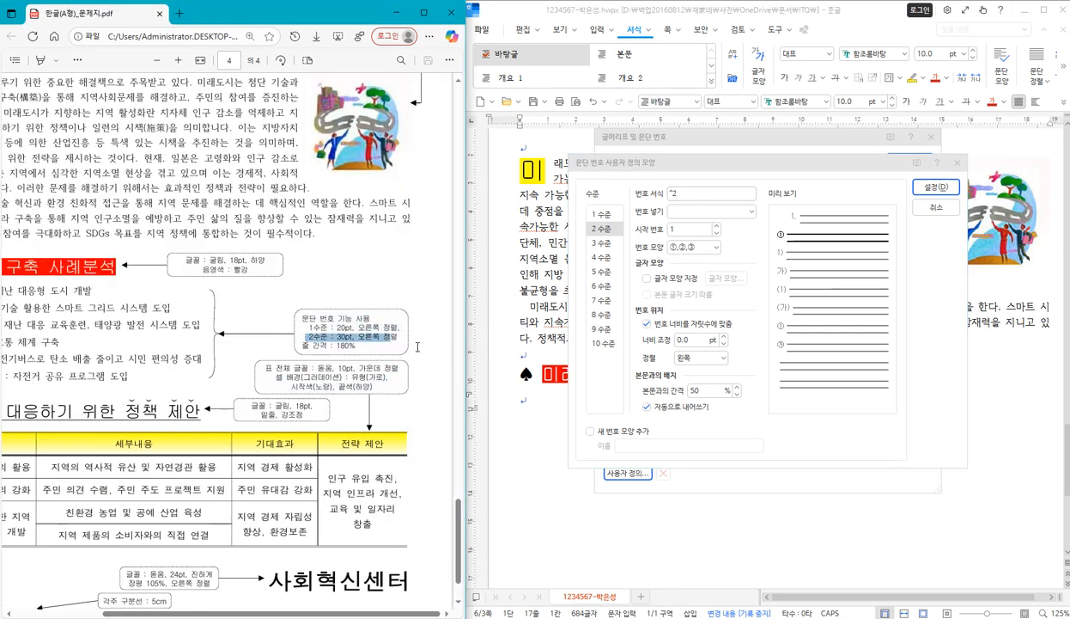
{"action": "right_click", "coordinate": [423, 320]}
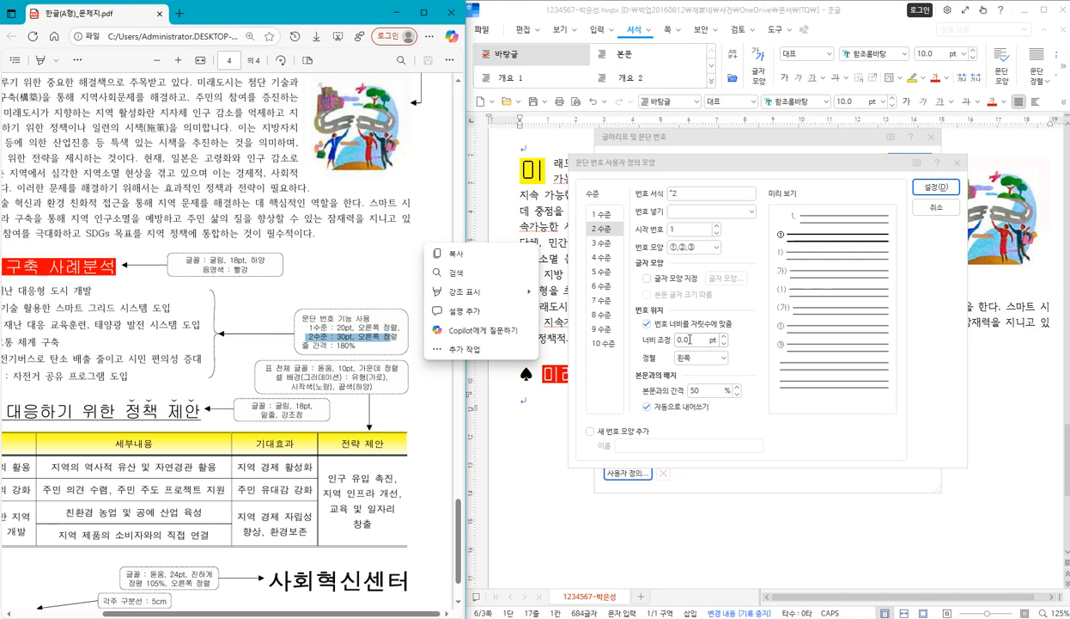
{"action": "left_click_drag", "start_coordinate": [690, 339], "coordinate": [657, 340]}
{"action": "type", "text": "30"}
{"action": "key", "text": "Tab"}
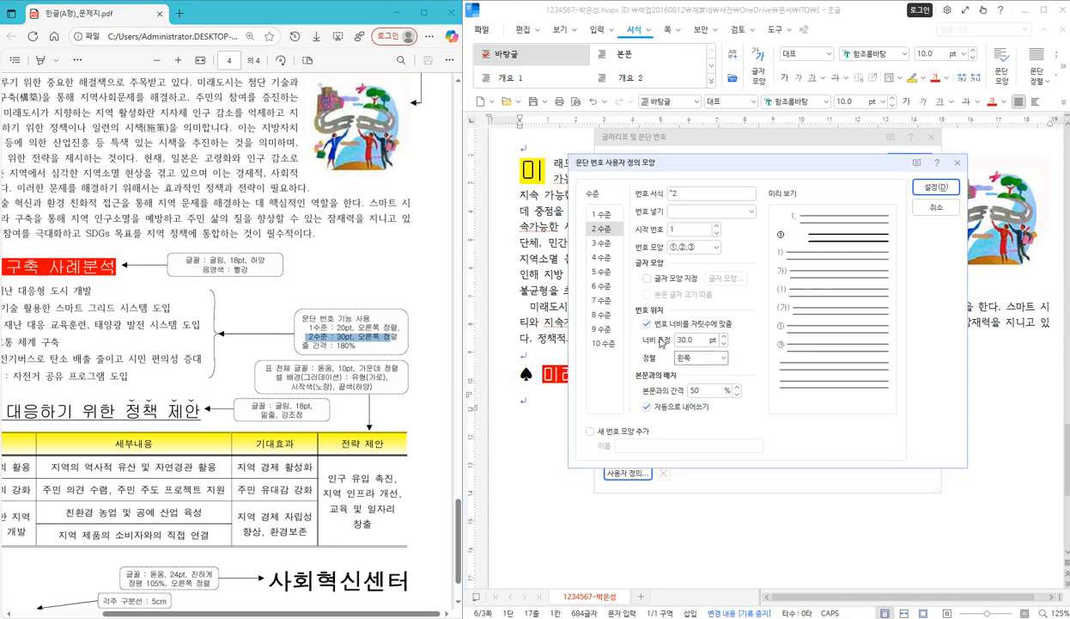
{"action": "key", "text": "alt+Down"}
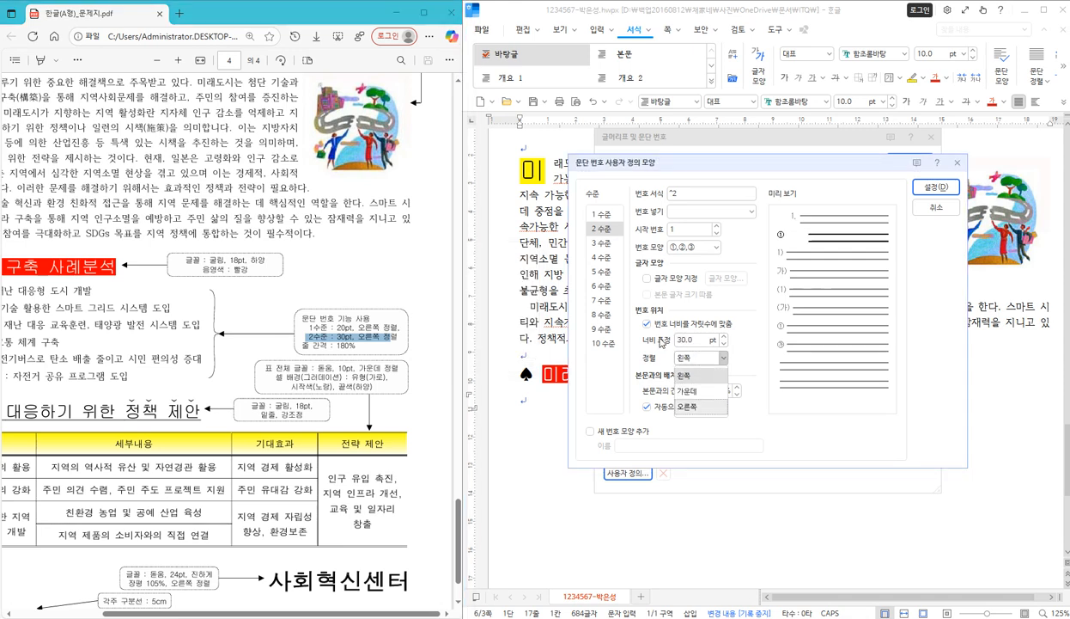
{"action": "key", "text": "Return"}
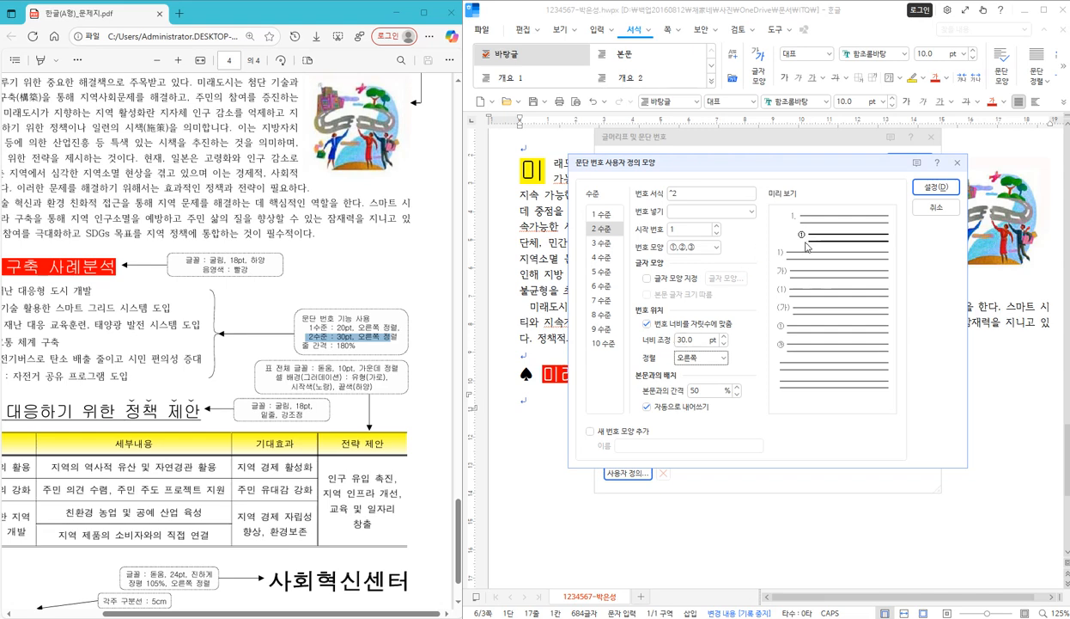
{"action": "left_click", "coordinate": [936, 188]}
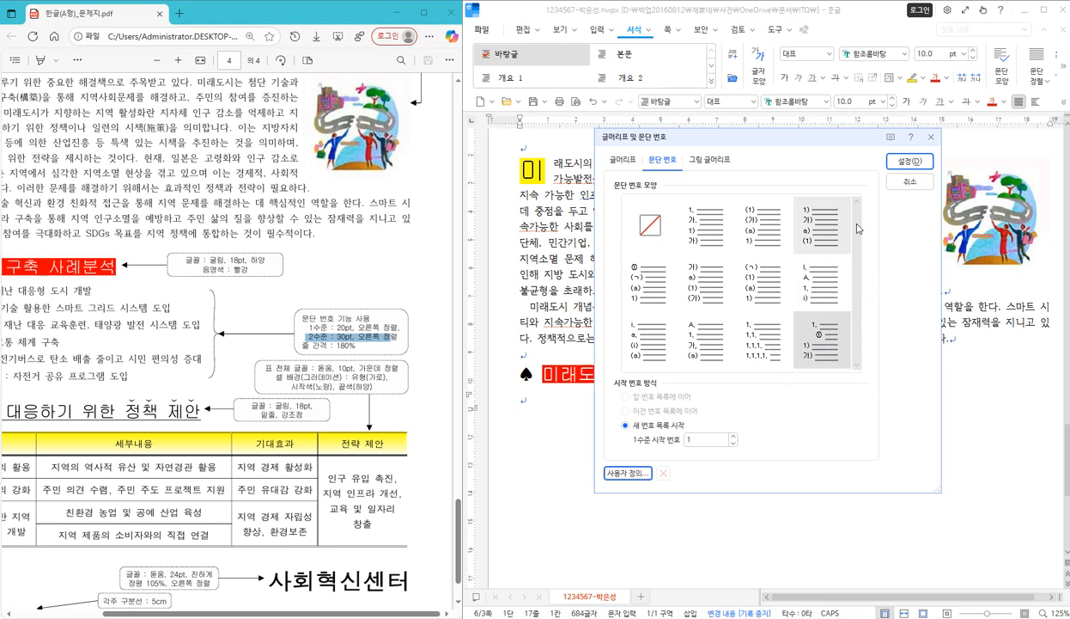
{"action": "left_click", "coordinate": [910, 160]}
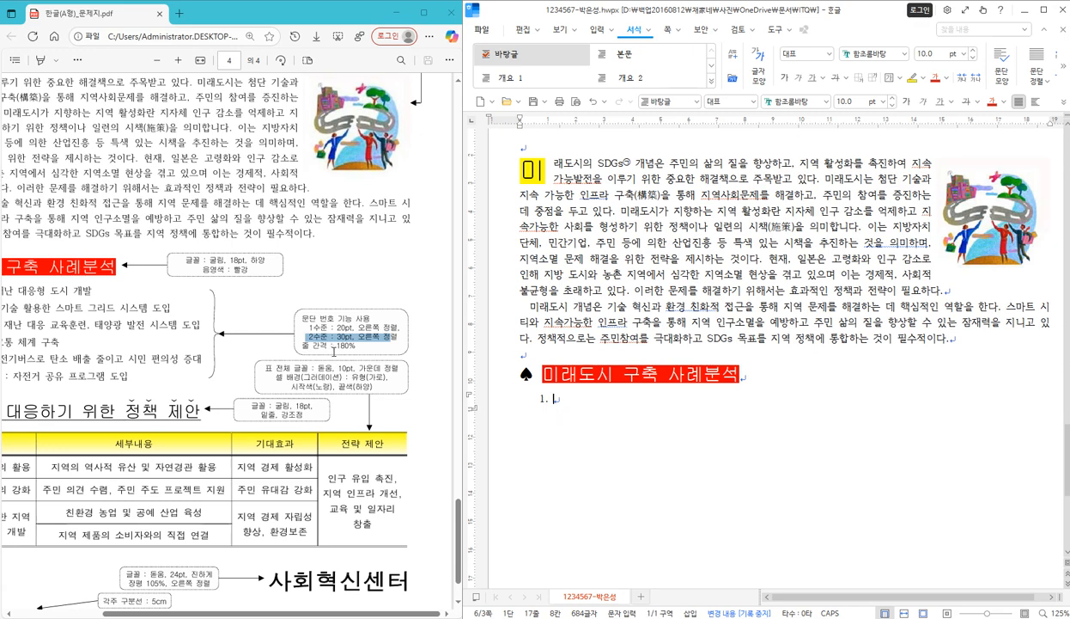
- Set the line spacing of the numbered line to 180%, as the PDF's note specifies, and bring the PDF's list text into view
{"action": "left_click_drag", "start_coordinate": [354, 345], "coordinate": [334, 344]}
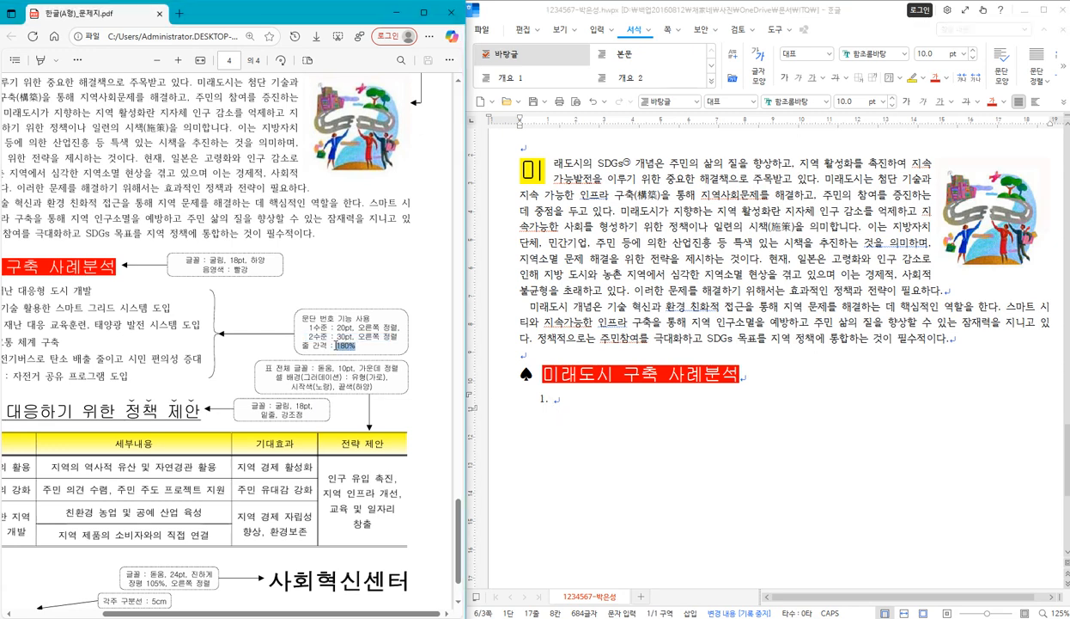
{"action": "left_click", "coordinate": [558, 408]}
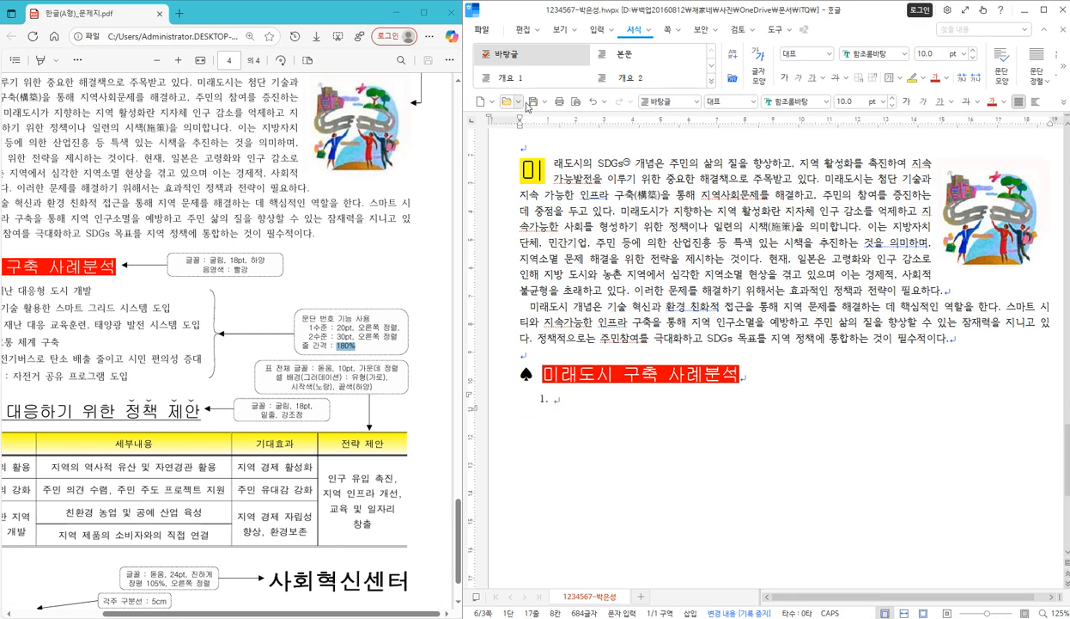
{"action": "left_click", "coordinate": [1035, 101]}
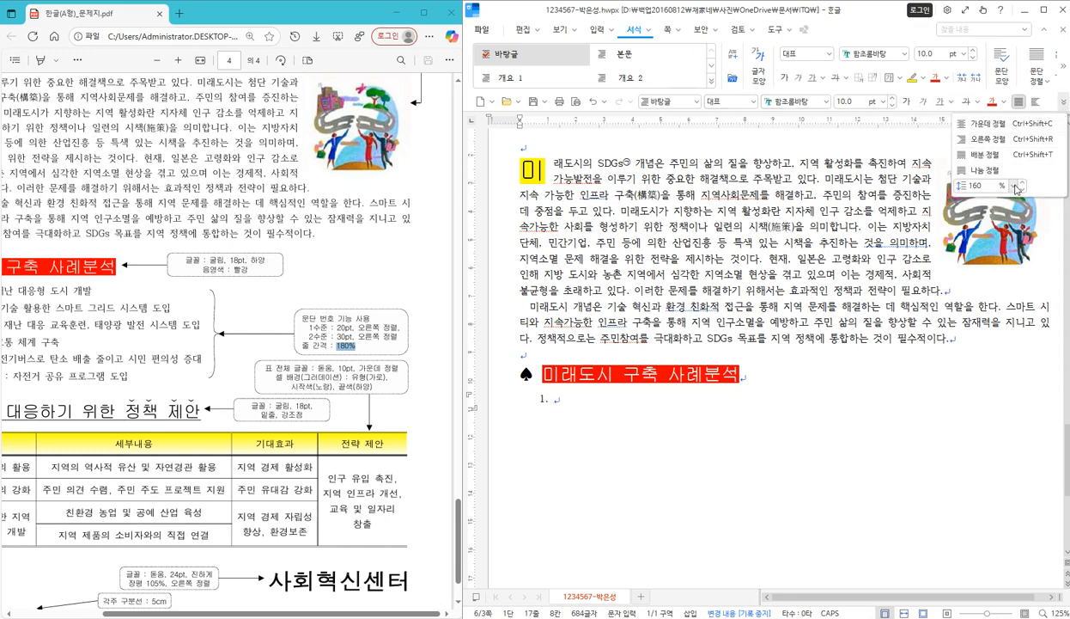
{"action": "left_click", "coordinate": [990, 185]}
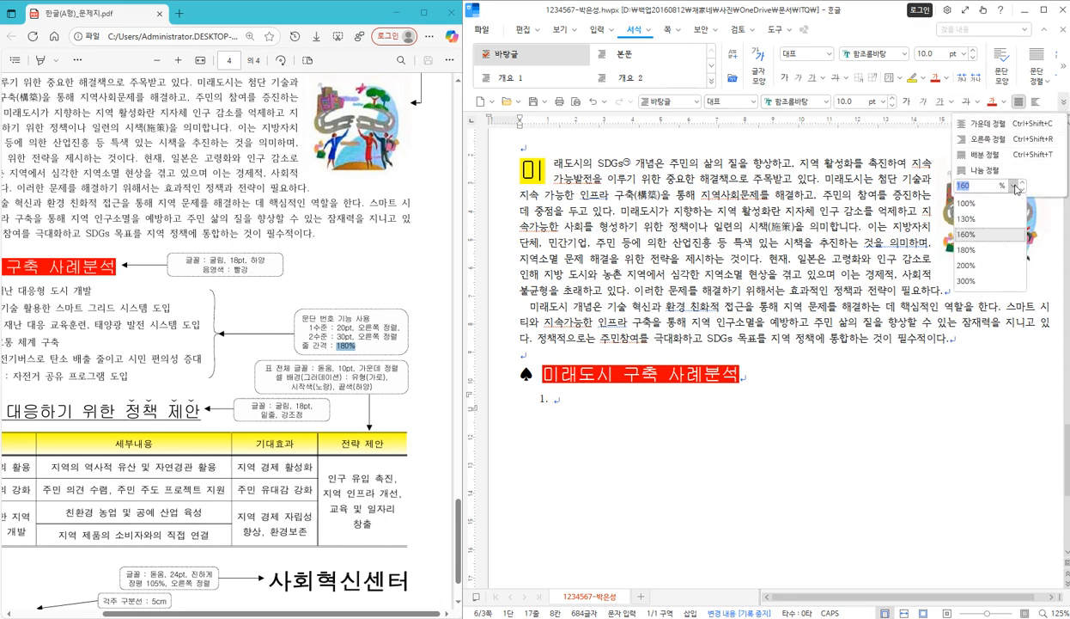
{"action": "left_click", "coordinate": [971, 249]}
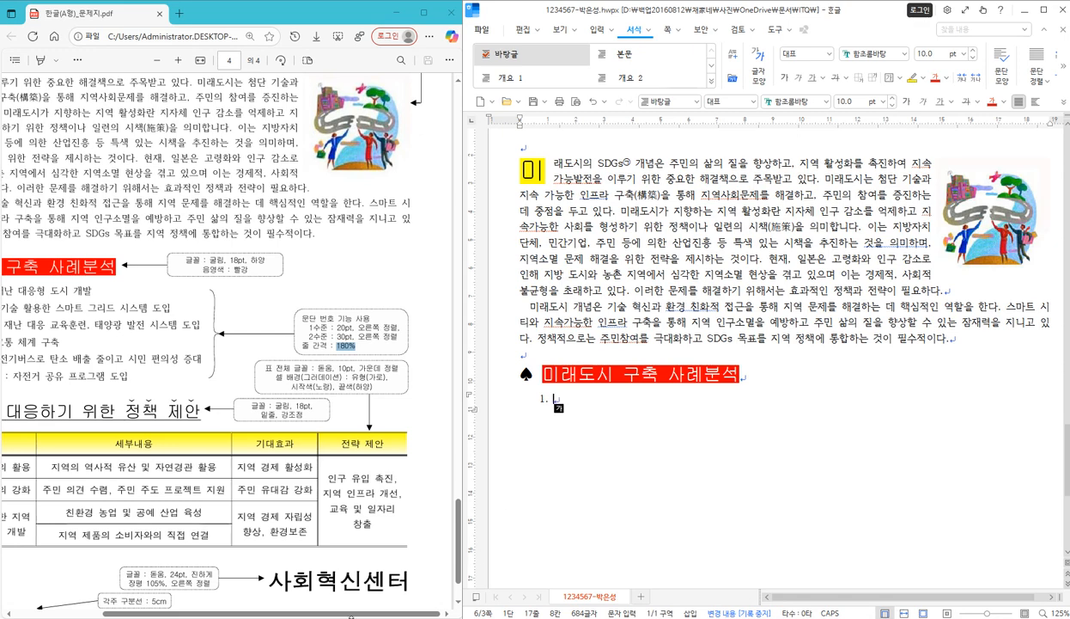
{"action": "left_click_drag", "start_coordinate": [257, 612], "coordinate": [173, 613]}
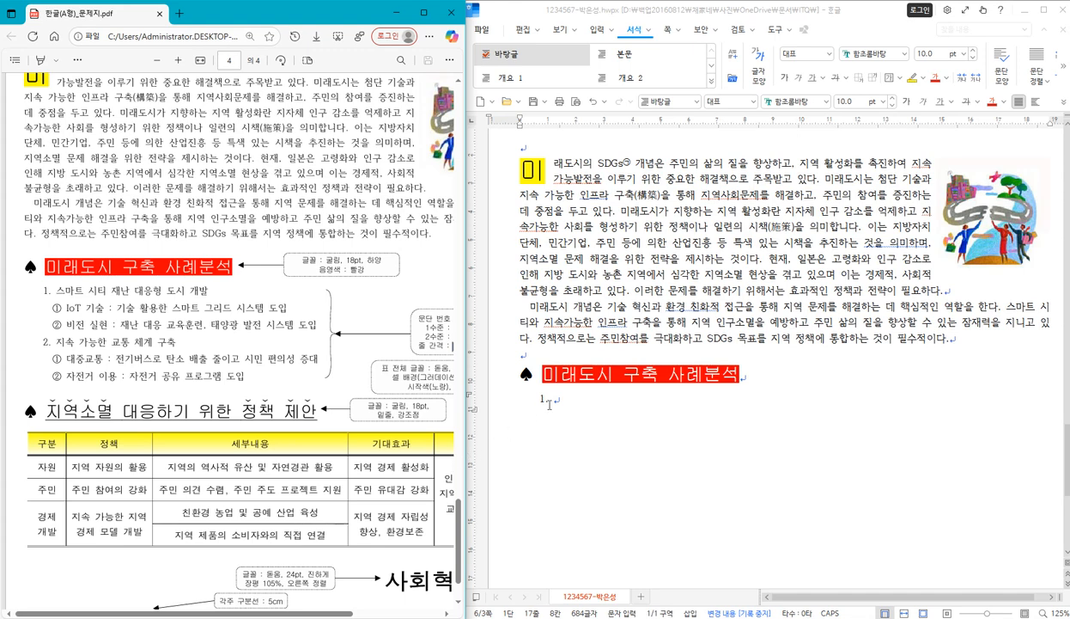
- Enter "스마트 시티 재난 대응형 도시 개발" as item 1 of the numbered list and start a new line
{"action": "left_click", "coordinate": [579, 397]}
{"action": "type", "text": "스마트 "}
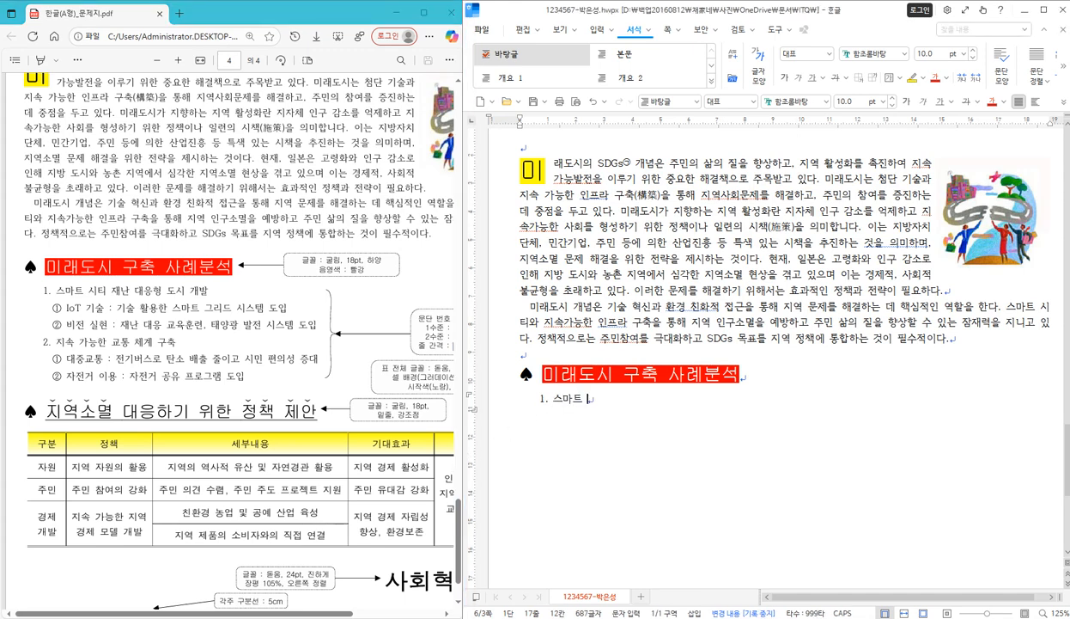
{"action": "type", "text": "시티 재난 대응"}
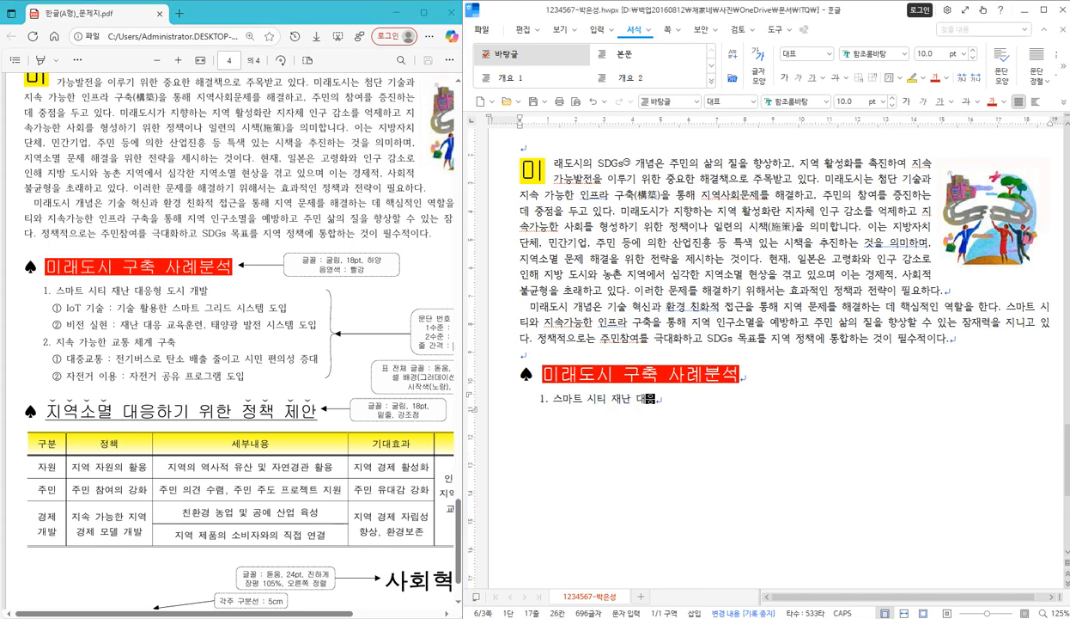
{"action": "type", "text": "하 도시 개발"}
{"action": "key", "text": "BackSpace"}
{"action": "key", "text": "BackSpace"}
{"action": "key", "text": "BackSpace"}
{"action": "type", "text": "개발"}
{"action": "key", "text": "Return"}
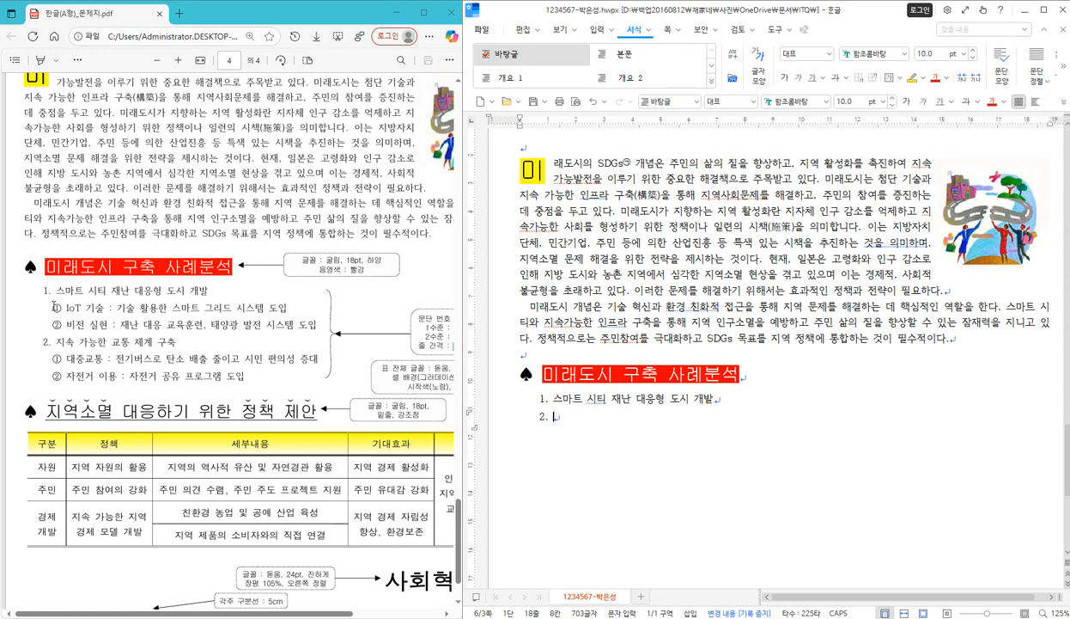
- Lower the new line to numbering level 2 and enter "IoT 기술 :" as item ①
{"action": "key", "text": "Hangul"}
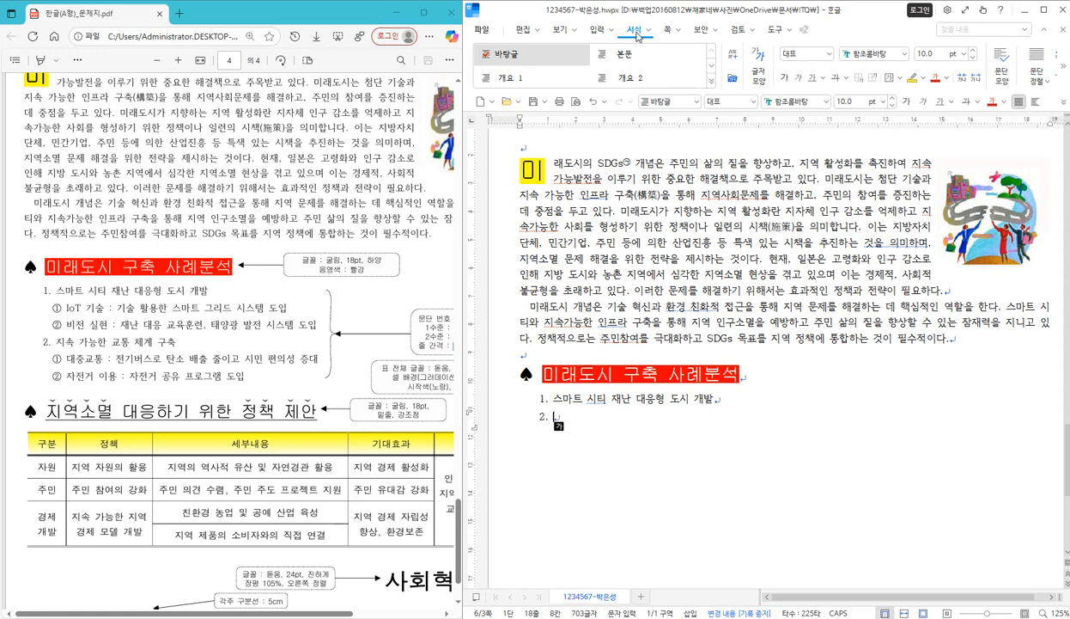
{"action": "left_click", "coordinate": [1066, 75]}
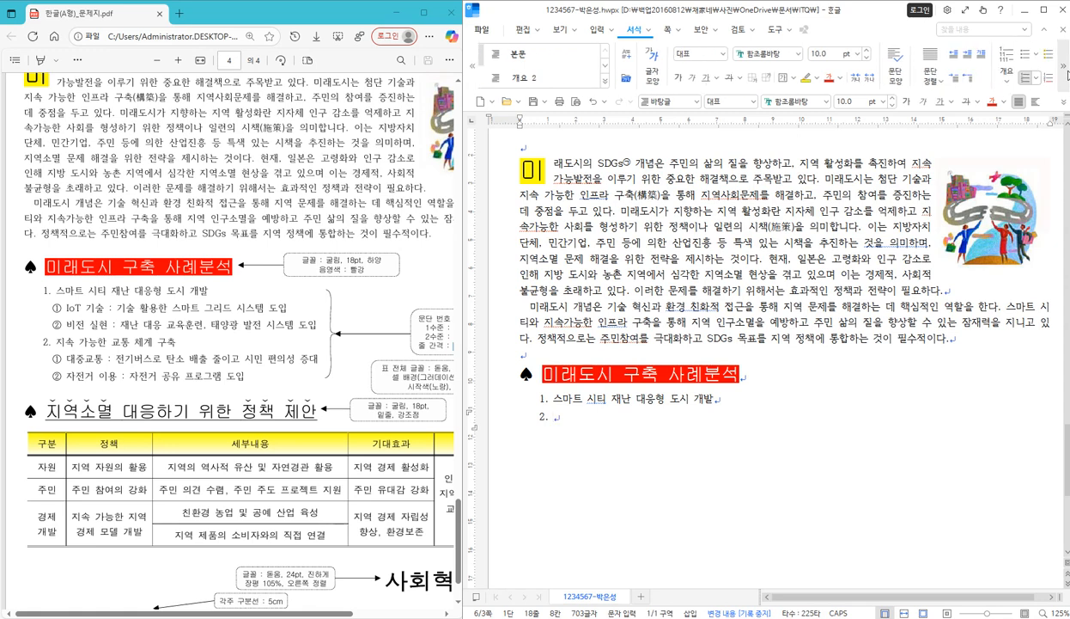
{"action": "left_click", "coordinate": [1067, 75]}
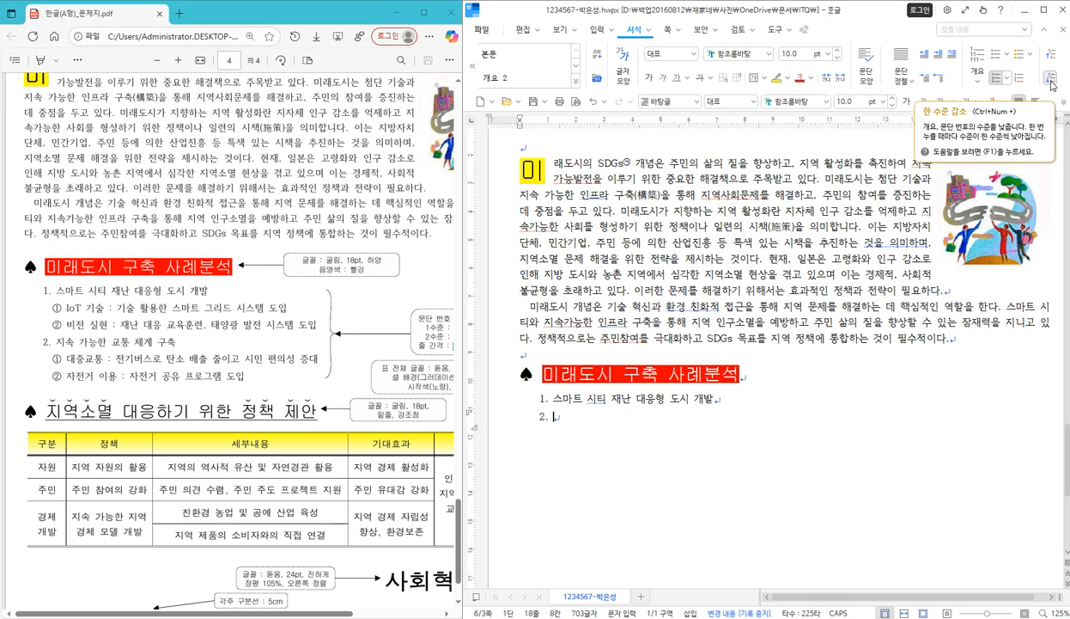
{"action": "left_click", "coordinate": [1051, 79]}
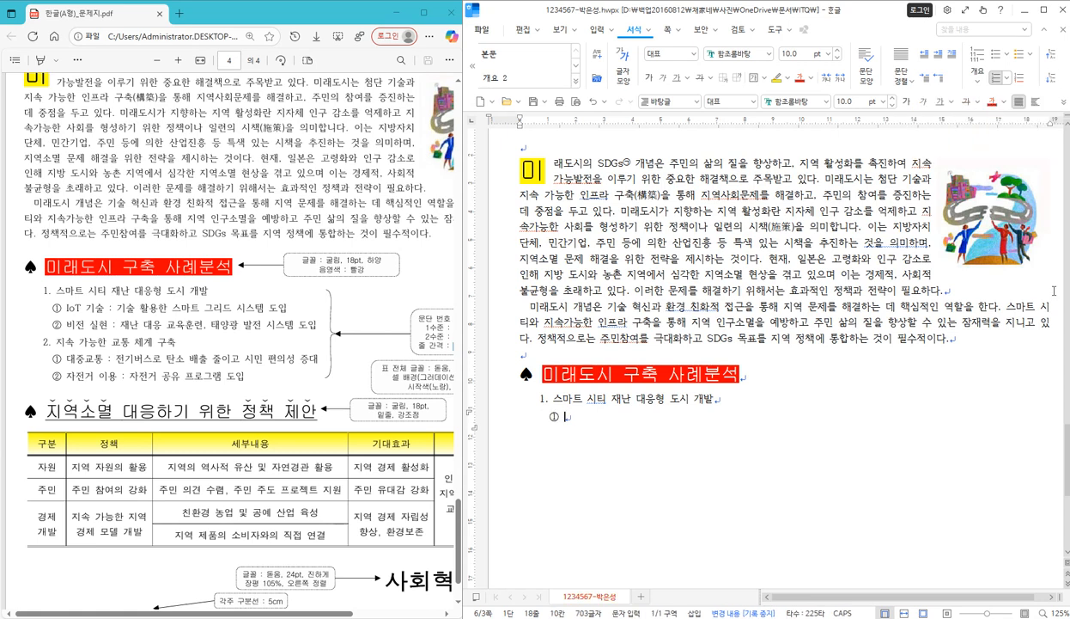
{"action": "type", "text": "나"}
{"action": "key", "text": "BackSpace"}
{"action": "type", "text": "II"}
{"action": "key", "text": "BackSpace"}
{"action": "type", "text": "IoT 기술 :"}
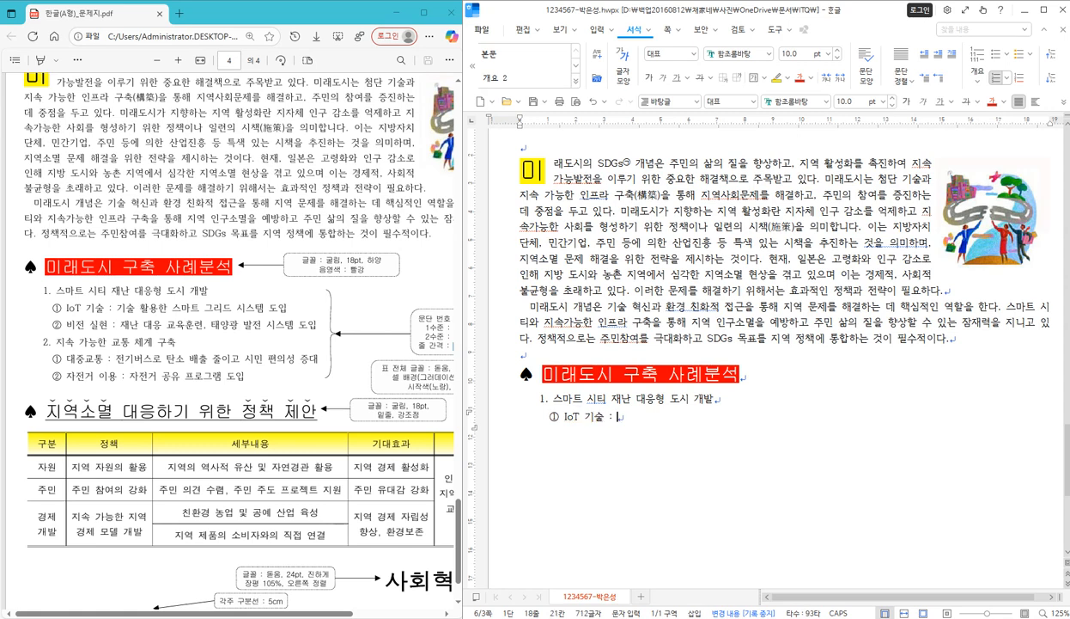
- Add "비전 실현 : 재난 대응" as item ② and start another numbered line
{"action": "key", "text": "Return"}
{"action": "type", "text": "비전 실혀"}
{"action": "type", "text": "ㄴ : "}
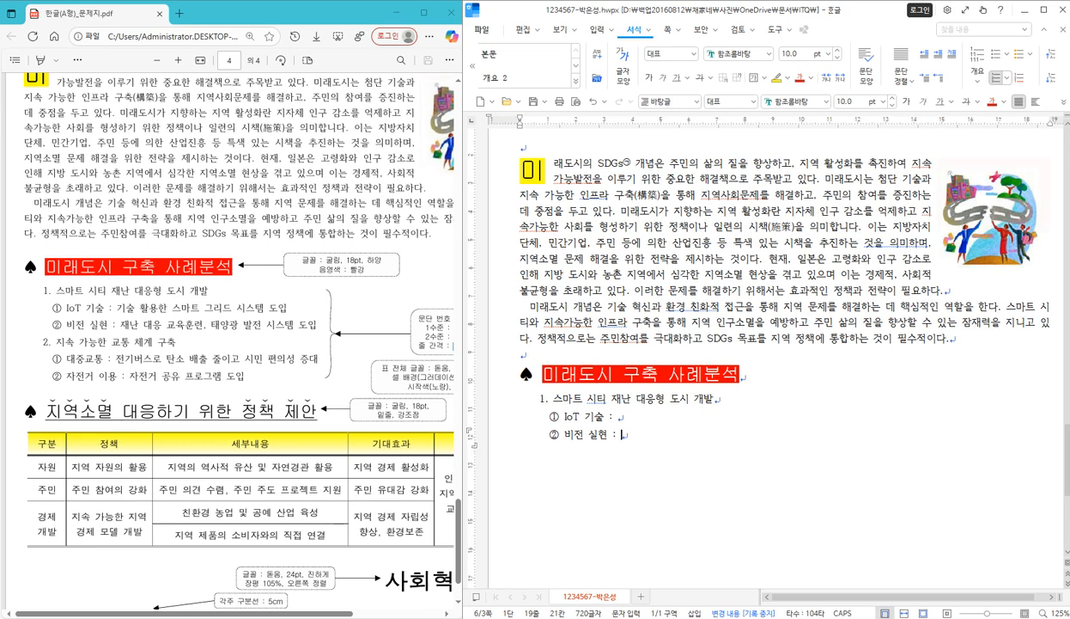
{"action": "type", "text": "재난 대응"}
{"action": "key", "text": "Return"}
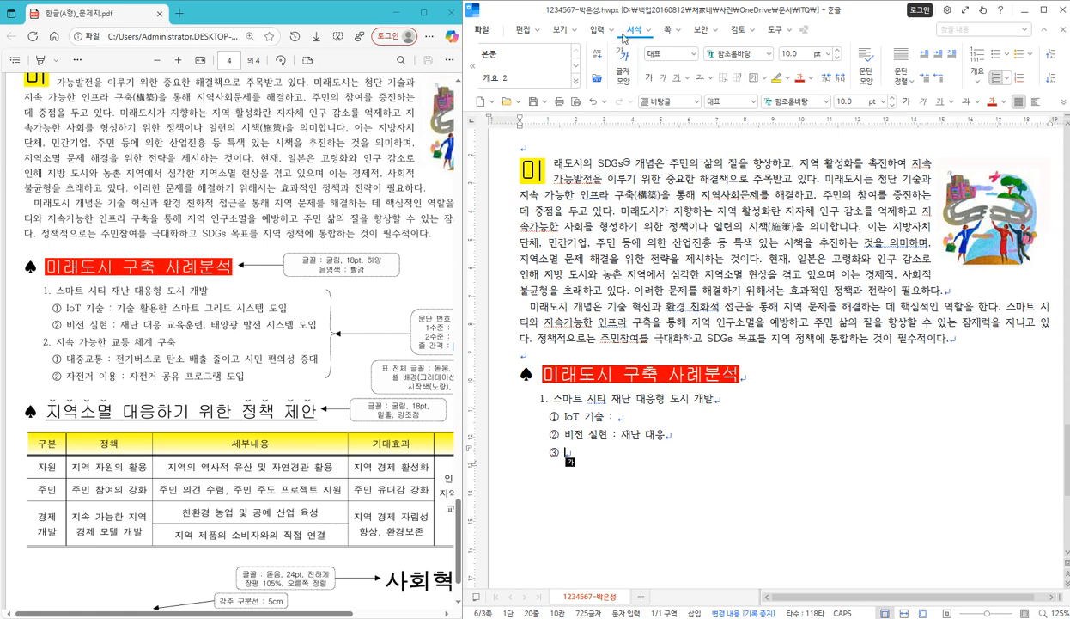
- Raise the new line to numbering level 1 and enter "지속 가능한" as item 2, followed by a new line
{"action": "left_click", "coordinate": [1052, 57]}
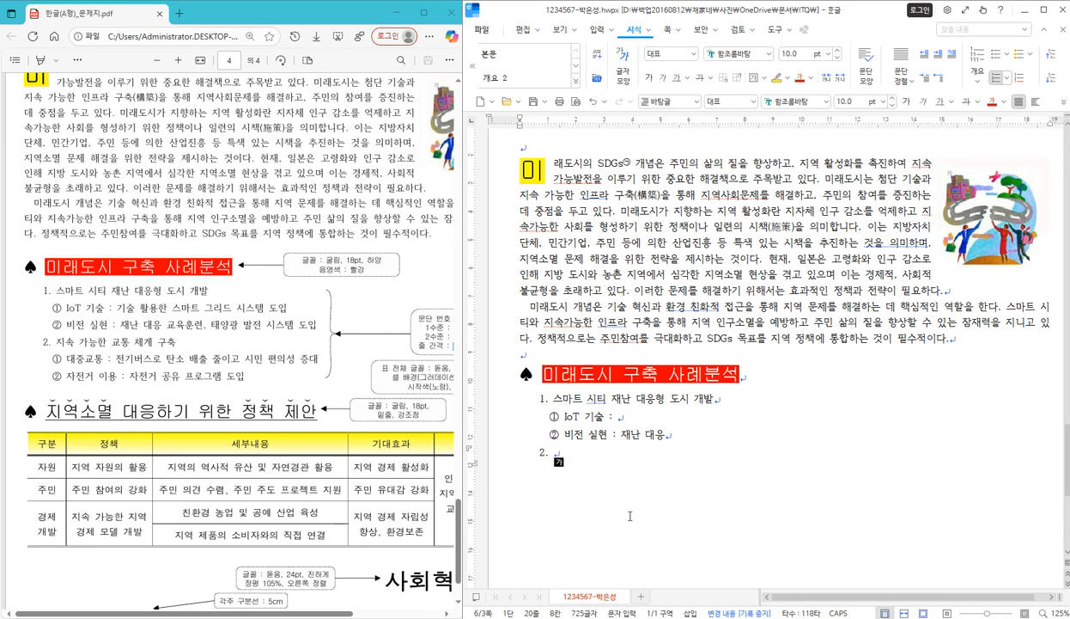
{"action": "key", "text": "ctrl+KP_Add"}
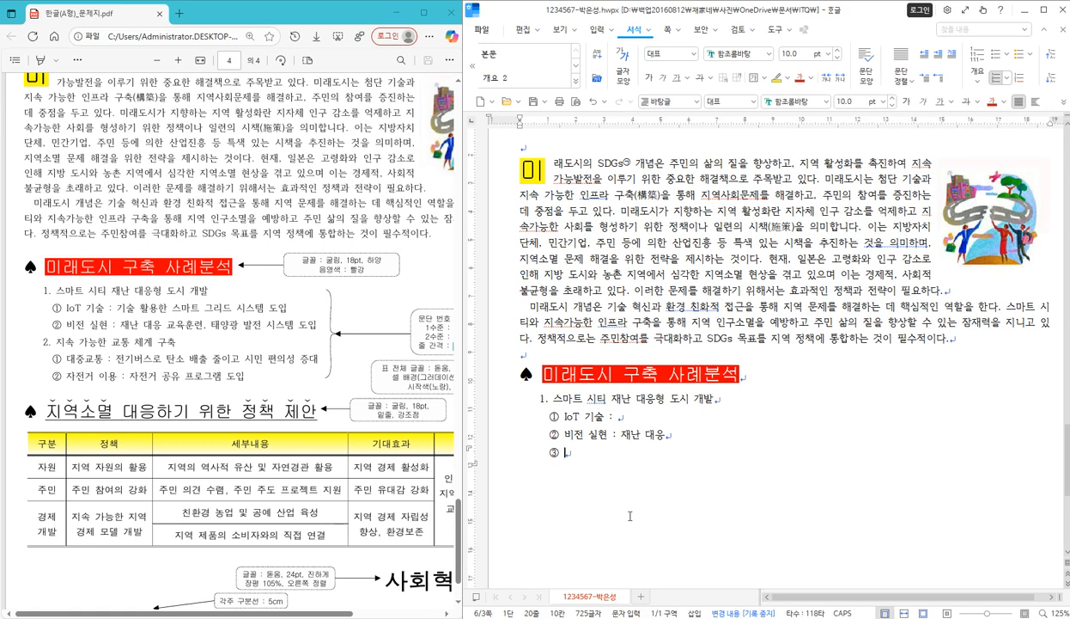
{"action": "key", "text": "ctrl+KP_Subtract"}
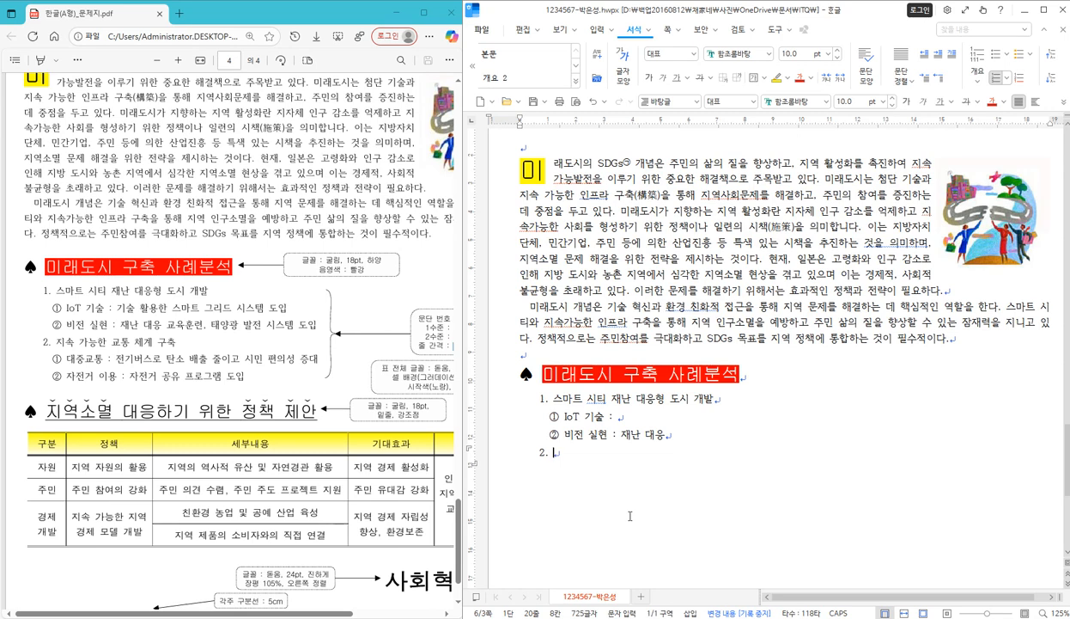
{"action": "type", "text": "지속 가능한"}
{"action": "key", "text": "Return"}
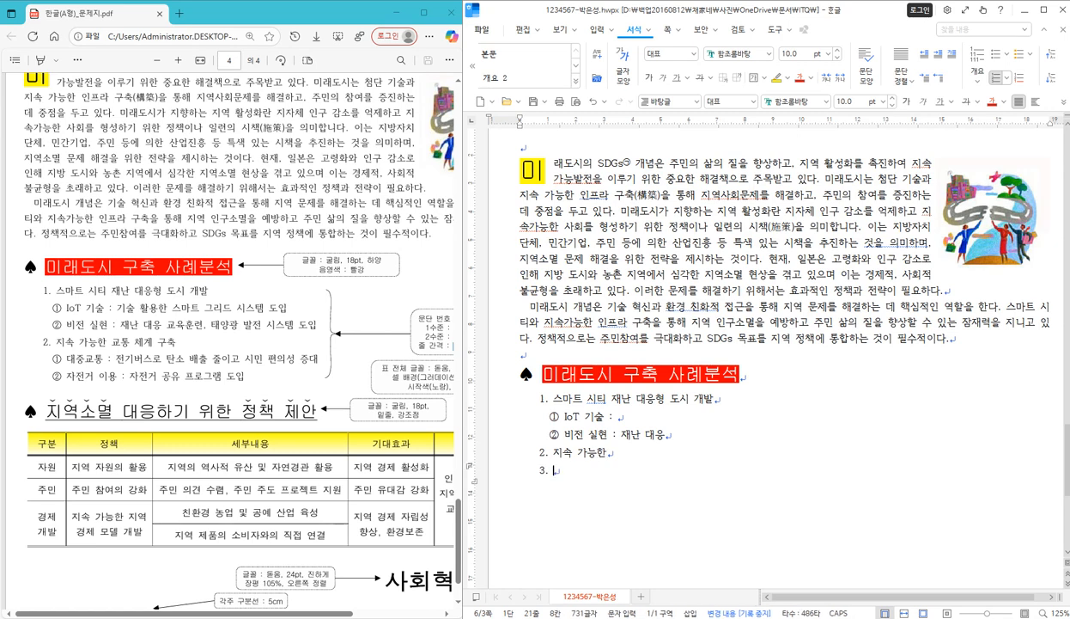
- Lower the line beneath item 2 to level 2 and enter "대중교통" as item ① and "자전거 이용" as item ②
{"action": "key", "text": "ctrl+KP_Add"}
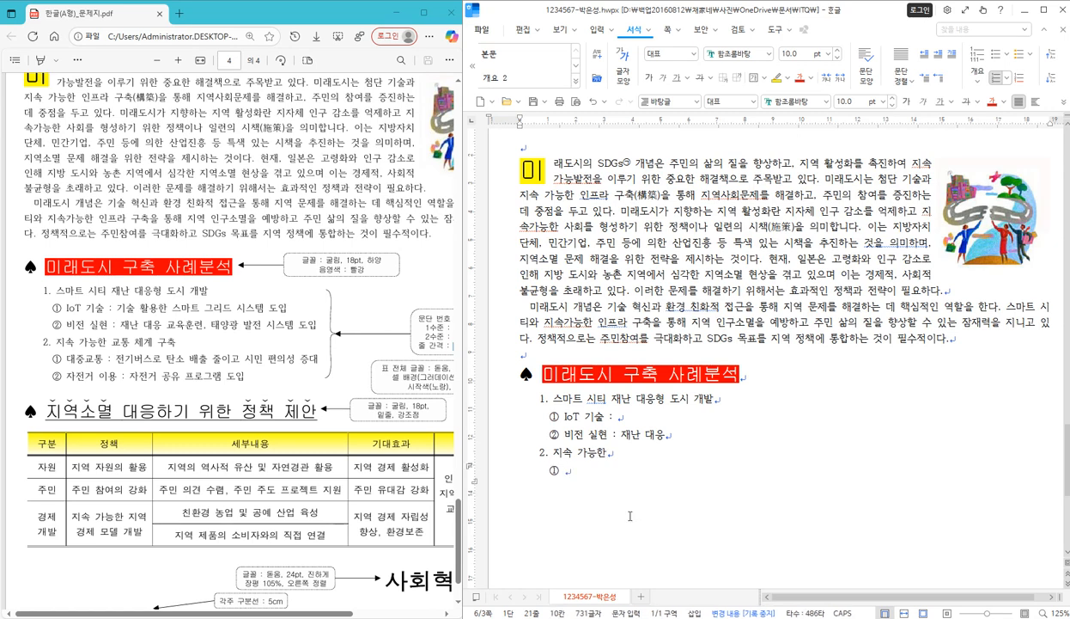
{"action": "type", "text": "대중교통"}
{"action": "key", "text": "Return"}
{"action": "type", "text": "자전"}
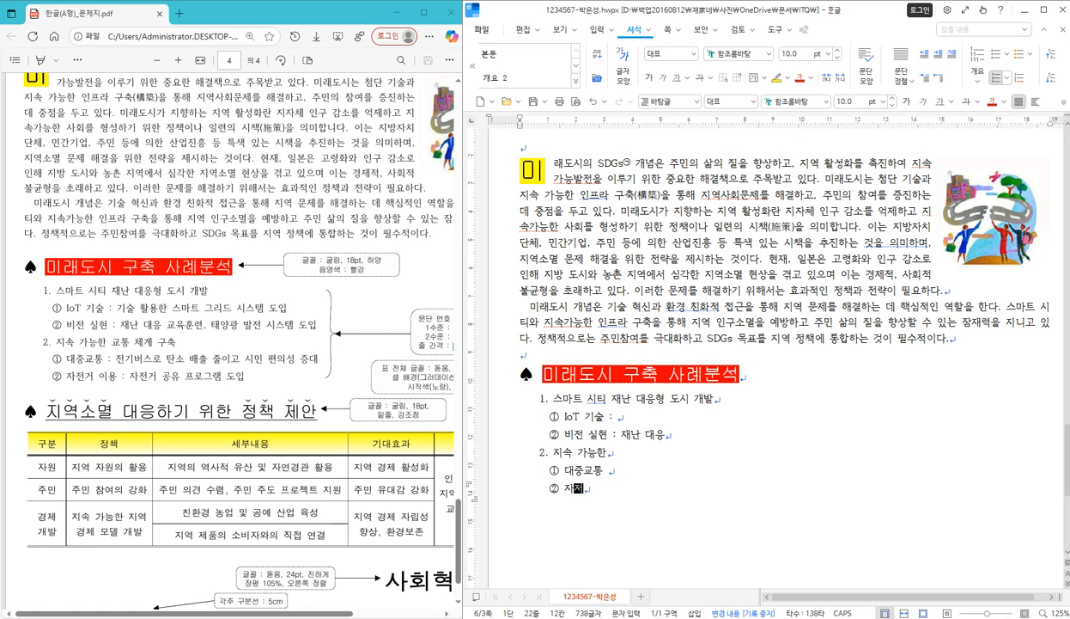
{"action": "type", "text": "거 이용"}
{"action": "key", "text": "BackSpace"}
{"action": "key", "text": "BackSpace"}
{"action": "key", "text": "BackSpace"}
{"action": "key", "text": "Return"}
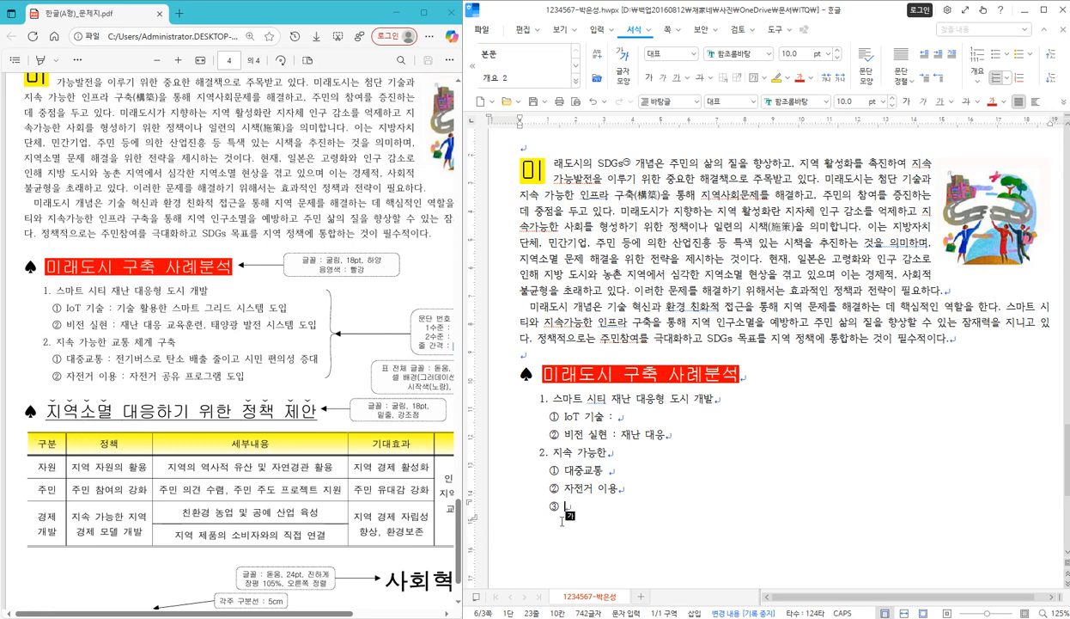
- End the numbering on the line after 자전거 이용 and add an unnumbered blank line below it
{"action": "left_click", "coordinate": [1063, 104]}
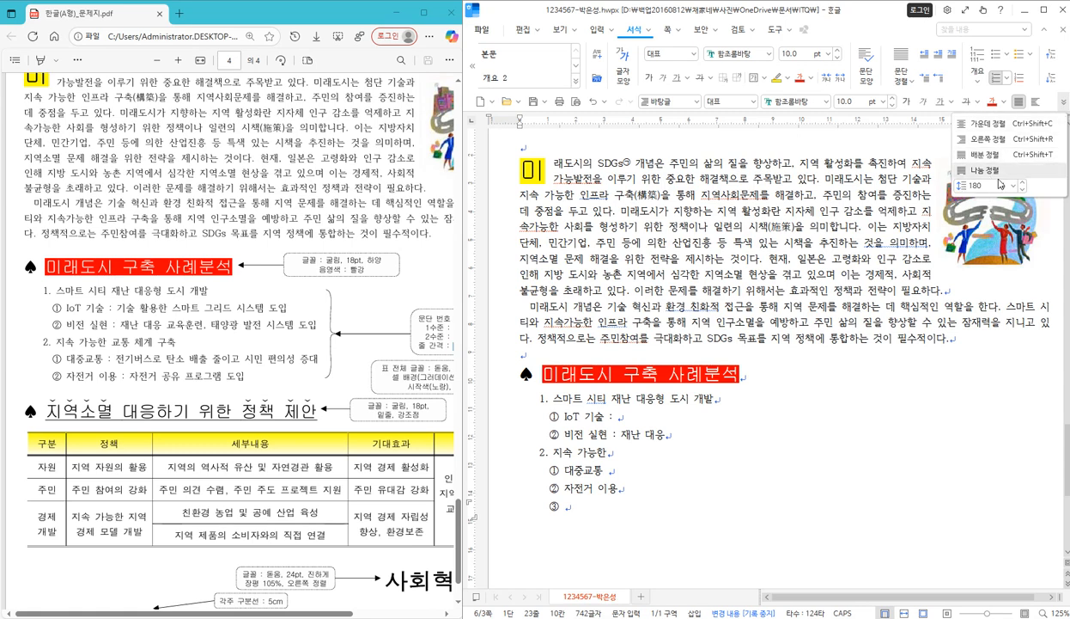
{"action": "left_click", "coordinate": [567, 502]}
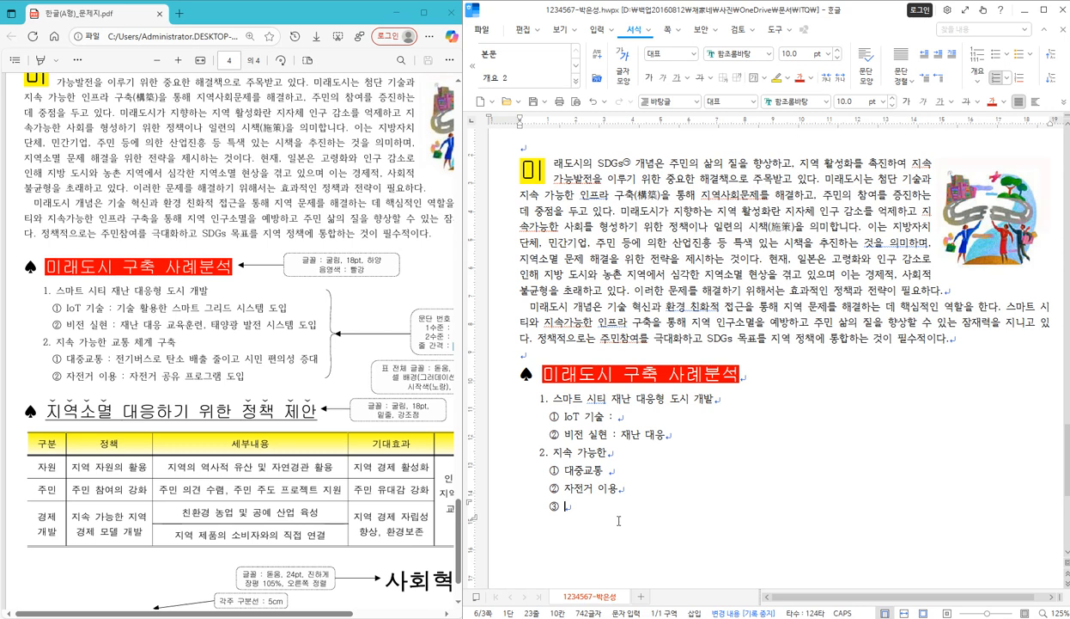
{"action": "key", "text": "BackSpace"}
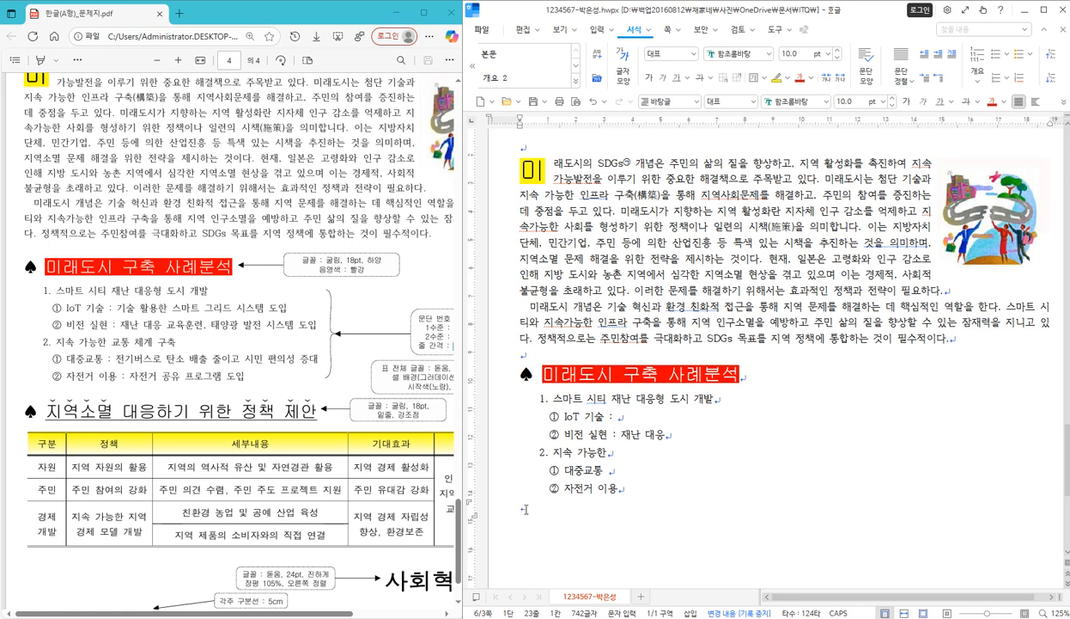
{"action": "type", "text": "가"}
{"action": "key", "text": "Return"}
- Compare the two ♠ headings in the PDF and the font notes beside them
{"action": "left_click_drag", "start_coordinate": [26, 403], "coordinate": [45, 408]}
{"action": "right_click", "coordinate": [44, 409]}
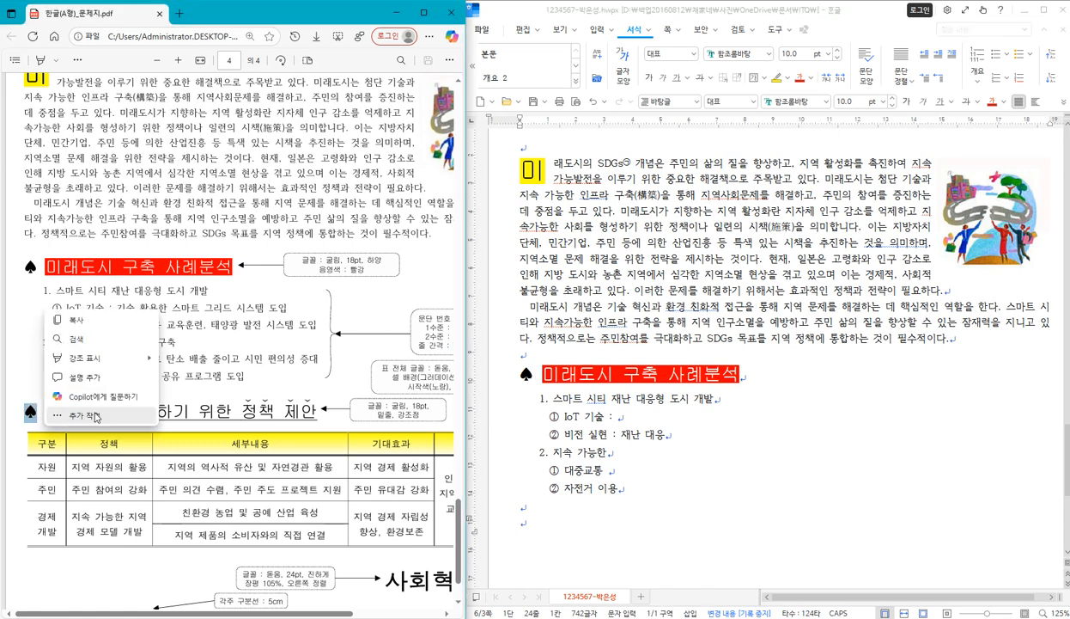
{"action": "left_click", "coordinate": [95, 416]}
{"action": "left_click", "coordinate": [265, 391]}
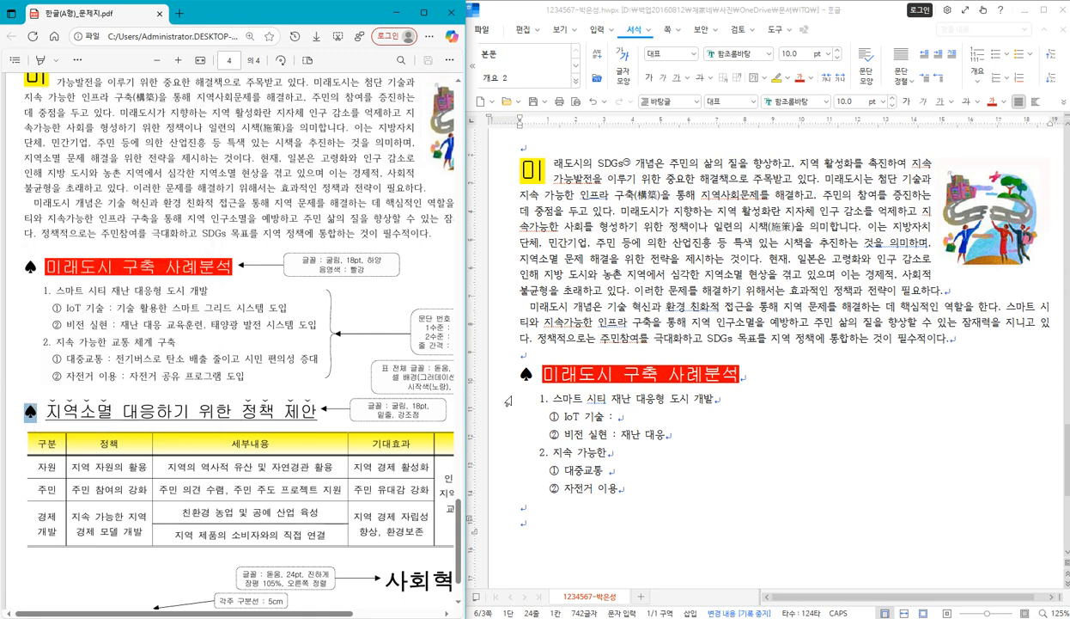
{"action": "left_click_drag", "start_coordinate": [513, 369], "coordinate": [534, 375]}
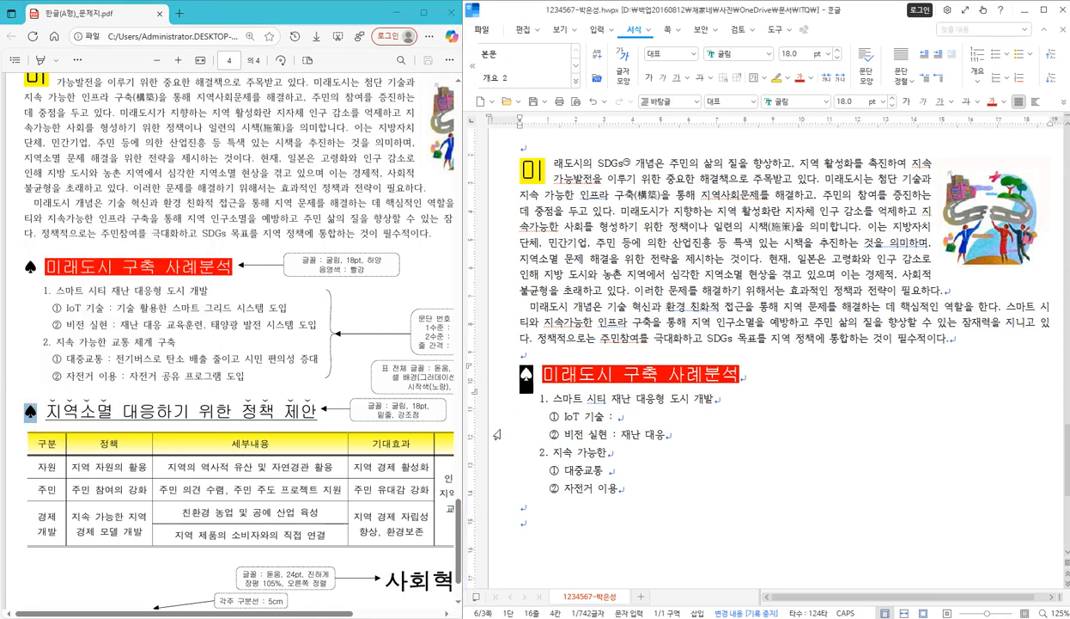
{"action": "left_click", "coordinate": [117, 267]}
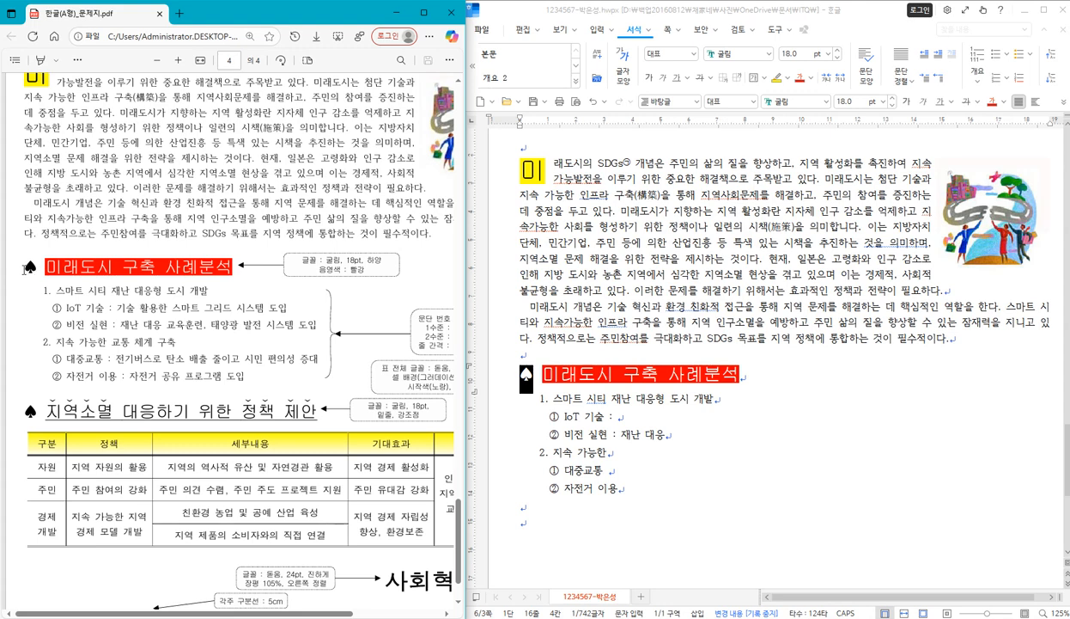
{"action": "left_click_drag", "start_coordinate": [25, 269], "coordinate": [208, 268]}
{"action": "left_click", "coordinate": [45, 410]}
{"action": "left_click_drag", "start_coordinate": [18, 411], "coordinate": [326, 421]}
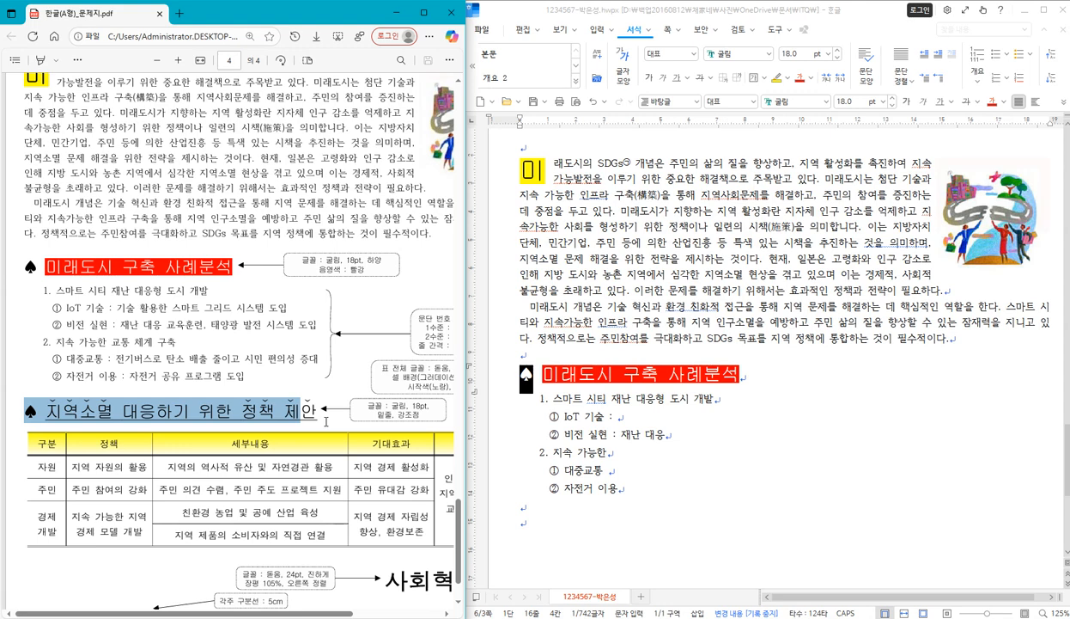
{"action": "left_click", "coordinate": [316, 259]}
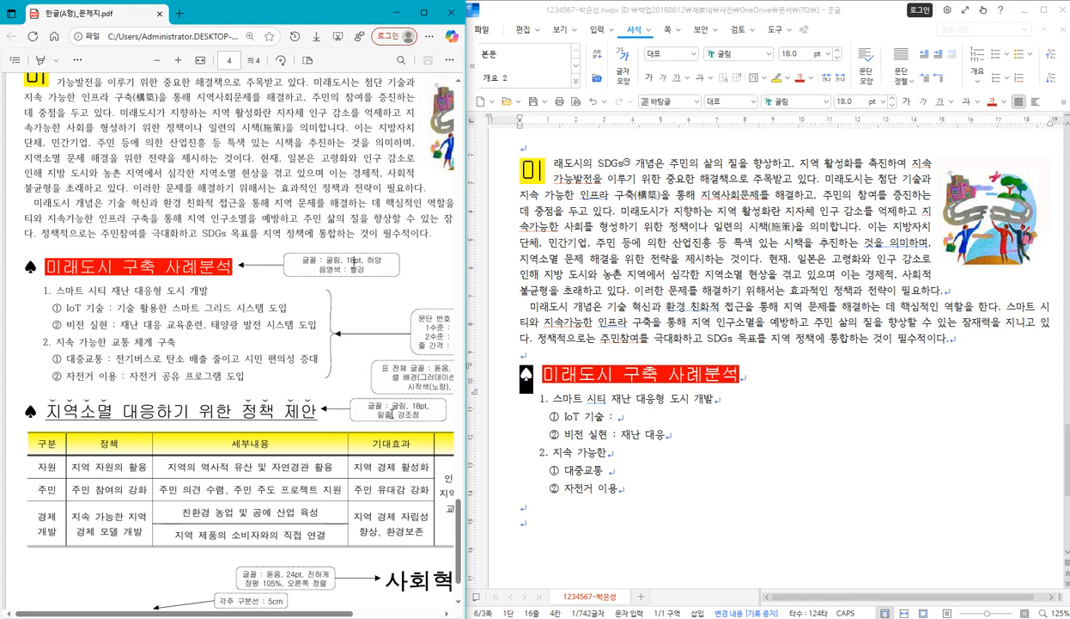
- Copy the ♠ symbol from the 미래도시 구축 사례분석 heading to the last empty line below the list
{"action": "left_click", "coordinate": [531, 376]}
{"action": "left_click_drag", "start_coordinate": [531, 376], "coordinate": [512, 378]}
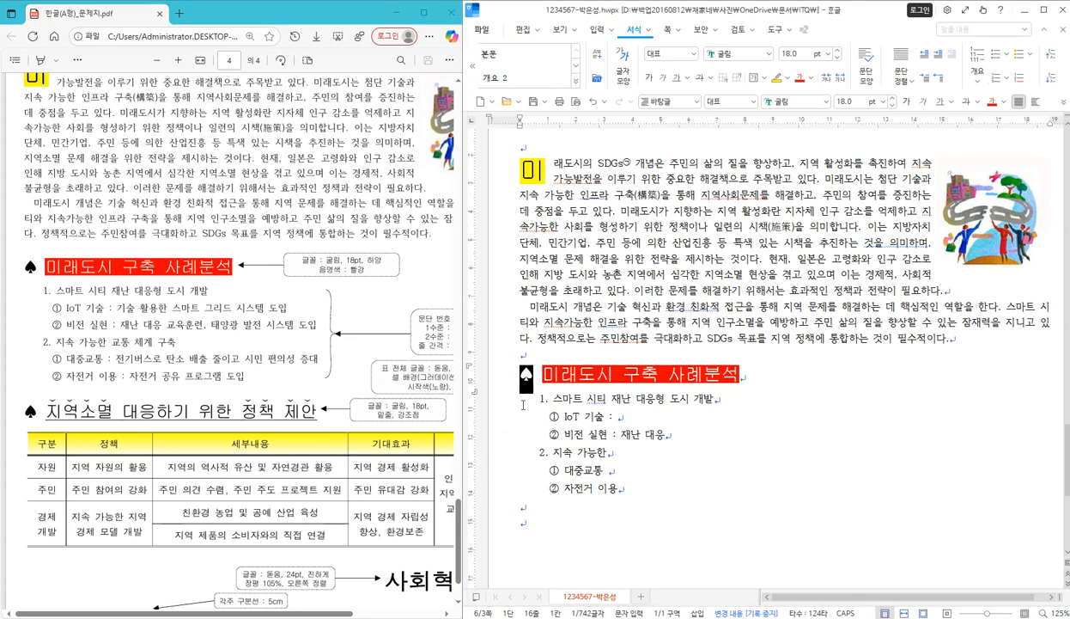
{"action": "left_click", "coordinate": [524, 525]}
{"action": "key", "text": "ctrl+v"}
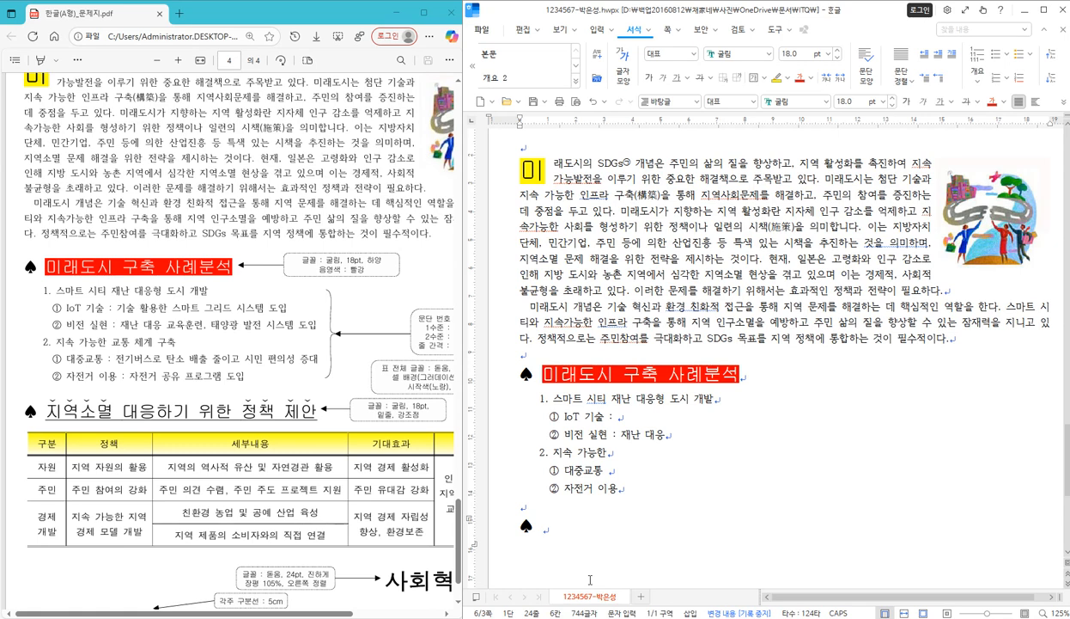
- Enter the heading text "지역소멸 대응하기 위한 정책 제안" after the new ♠ symbol
{"action": "type", "text": "지역"}
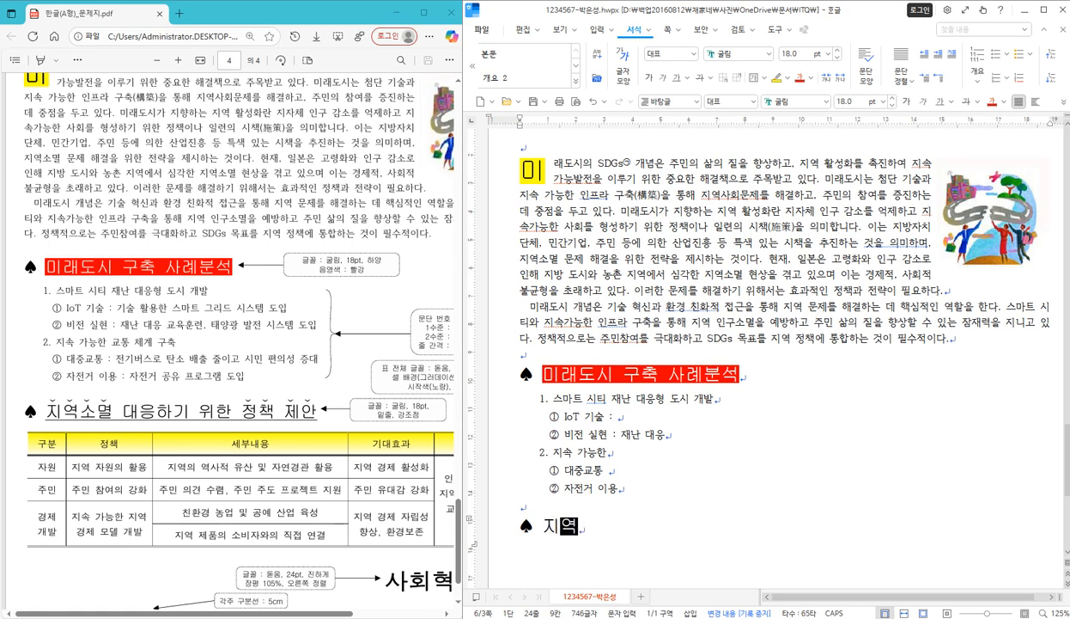
{"action": "type", "text": "소멸 대응하기 ㅇ"}
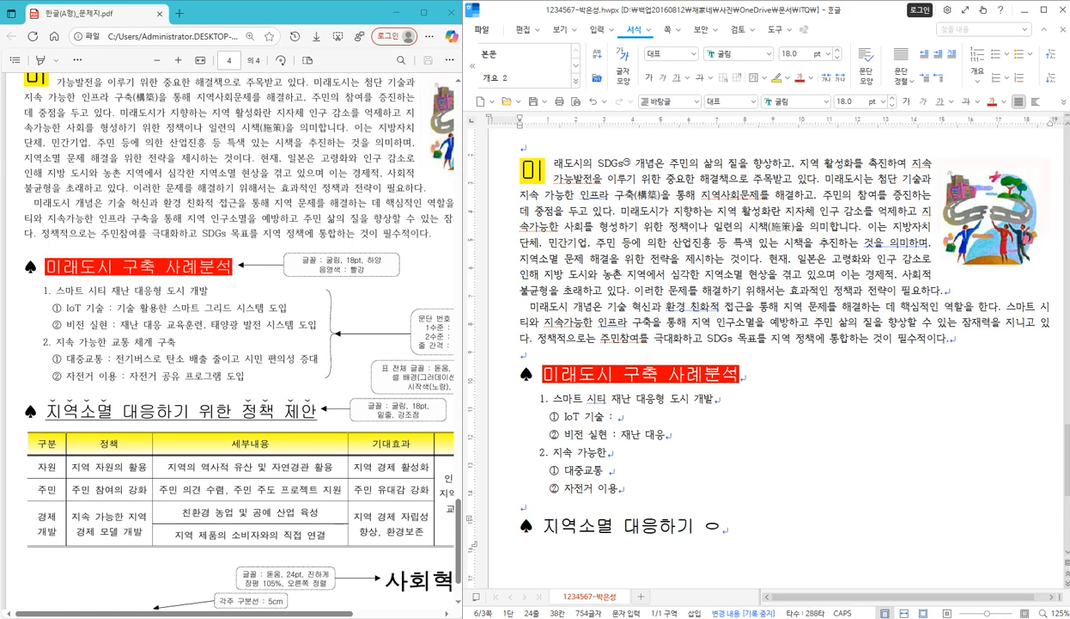
{"action": "key", "text": "BackSpace"}
{"action": "type", "text": "위한 정책 젱"}
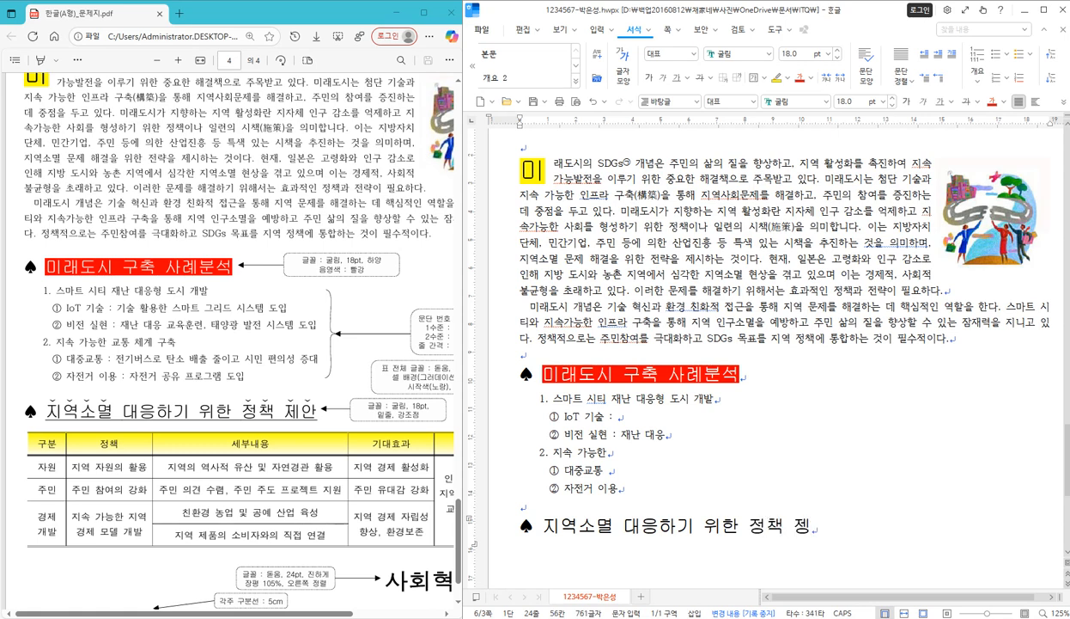
{"action": "key", "text": "BackSpace"}
{"action": "type", "text": "제안"}
- Underline the heading text 지역소멸 대응하기 위한 정책 제안, leaving out the ♠ symbol
{"action": "scroll", "coordinate": [679, 545], "scroll_direction": "down", "scroll_amount": 2}
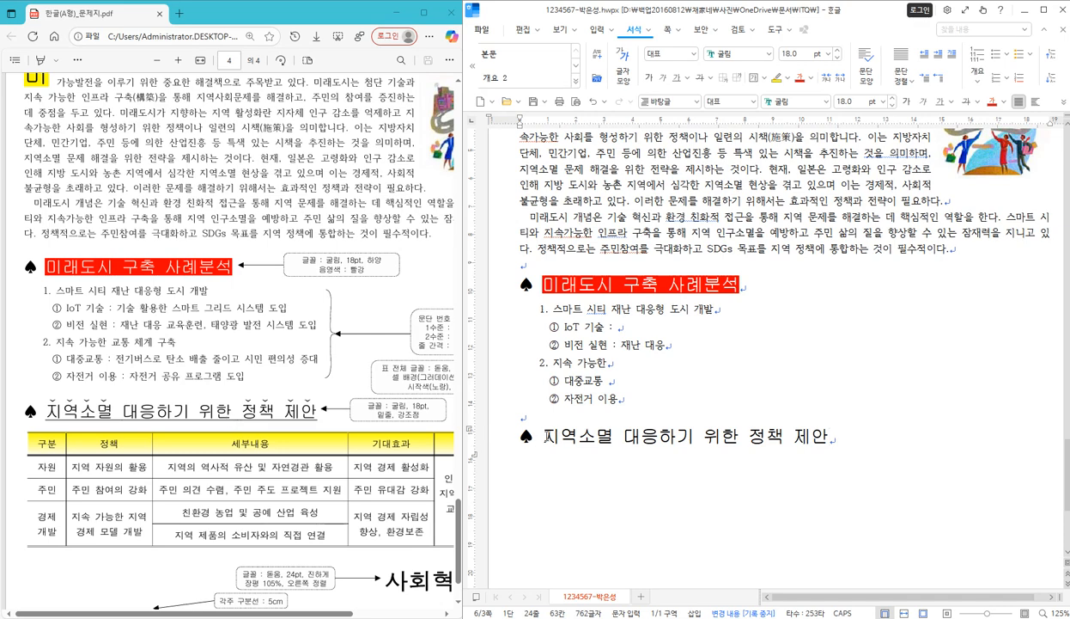
{"action": "left_click", "coordinate": [555, 438]}
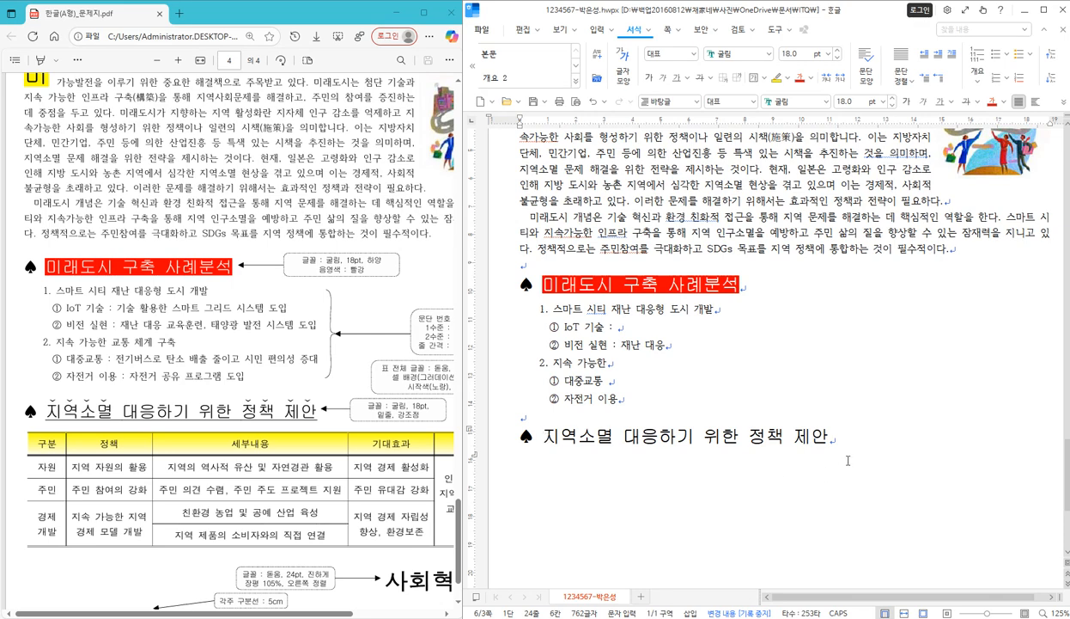
{"action": "left_click", "coordinate": [824, 436], "text": "shift"}
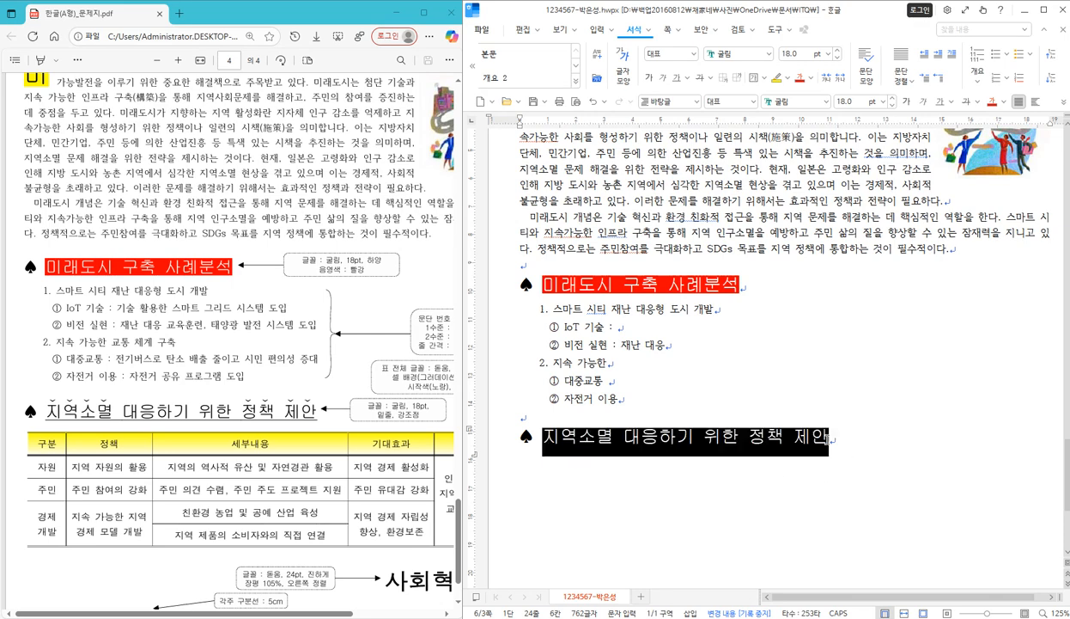
{"action": "left_click", "coordinate": [938, 108]}
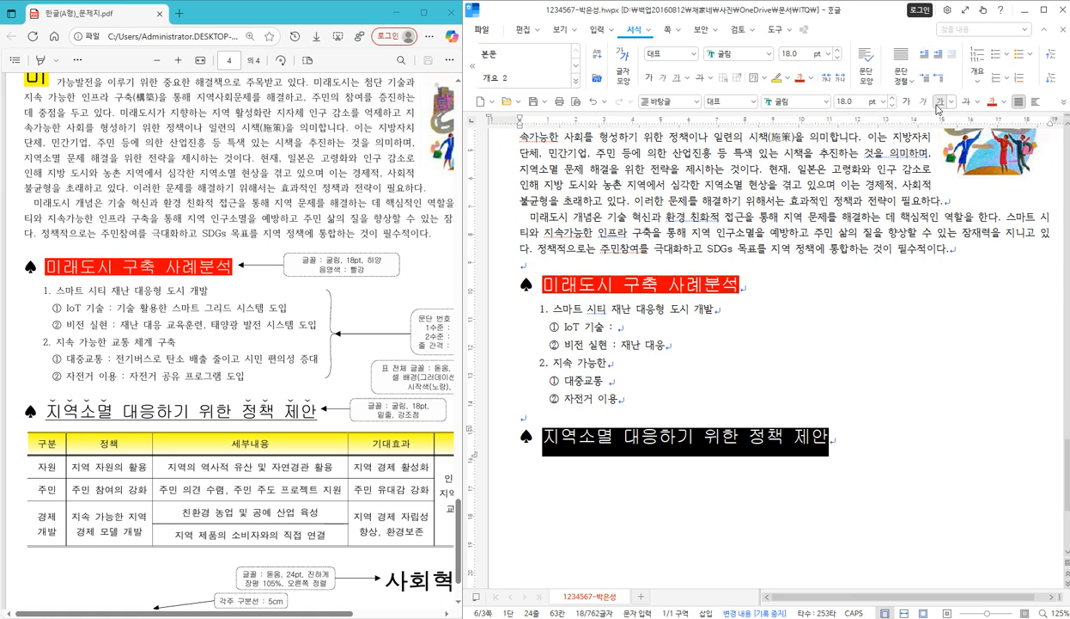
- Underline the heading text 지역소멸 대응하기 위한 정책 제안 and add the ˇ-shaped emphasis mark (강조점) above its characters
{"action": "left_click", "coordinate": [940, 103]}
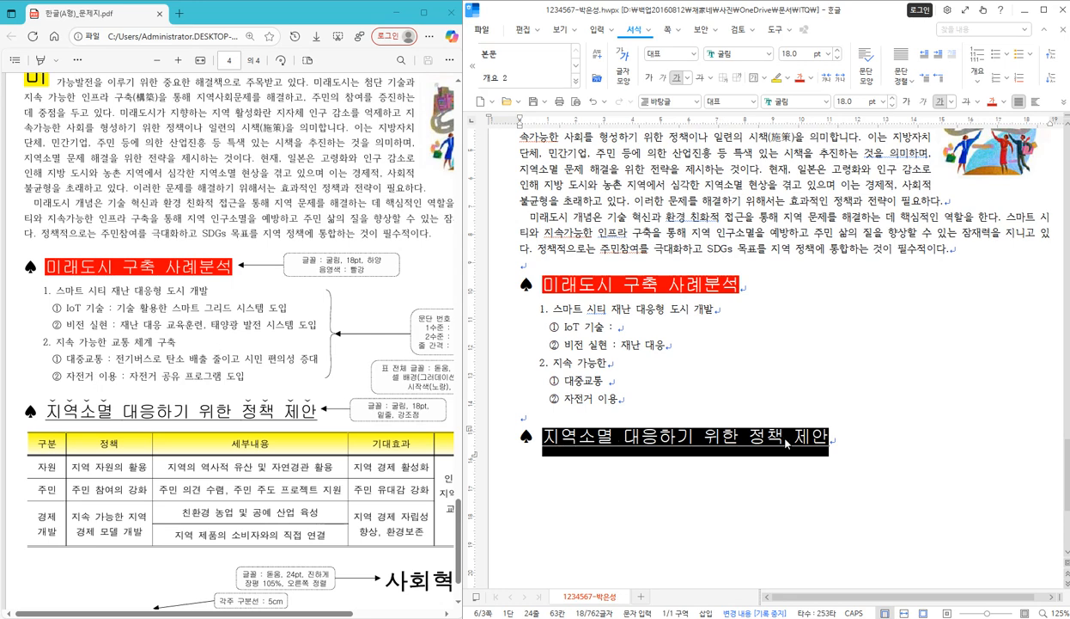
{"action": "left_click_drag", "start_coordinate": [240, 407], "coordinate": [316, 410]}
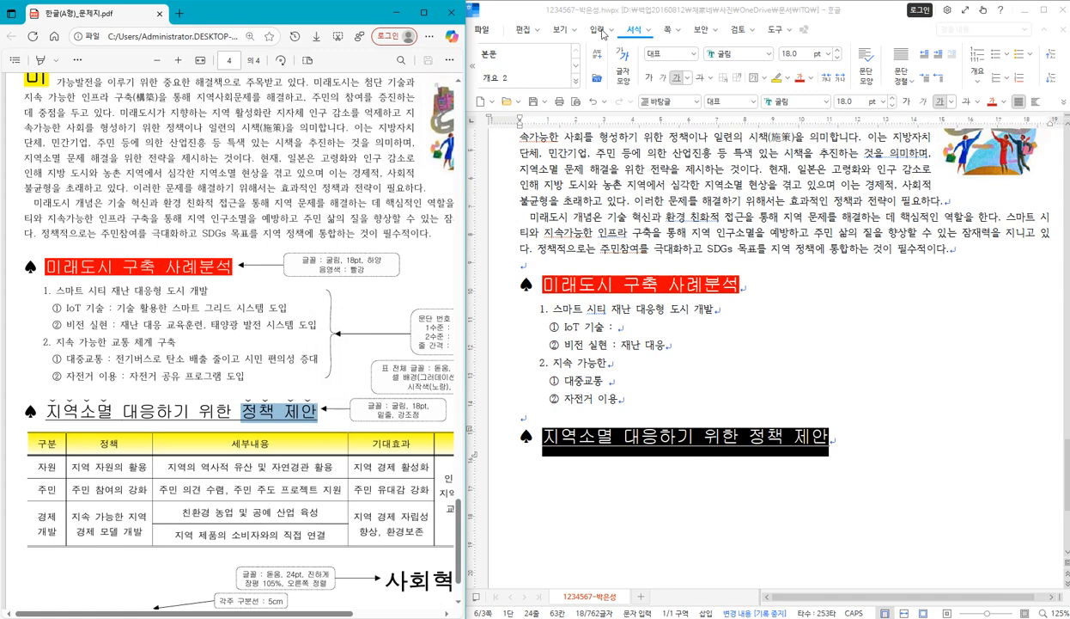
{"action": "left_click", "coordinate": [631, 33]}
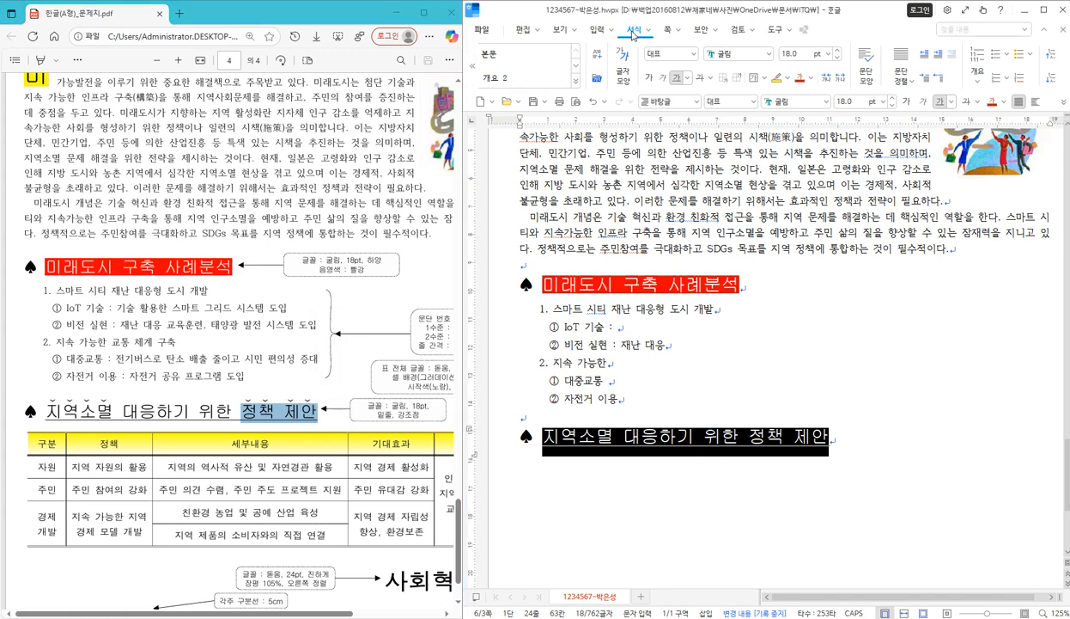
{"action": "left_click", "coordinate": [624, 75]}
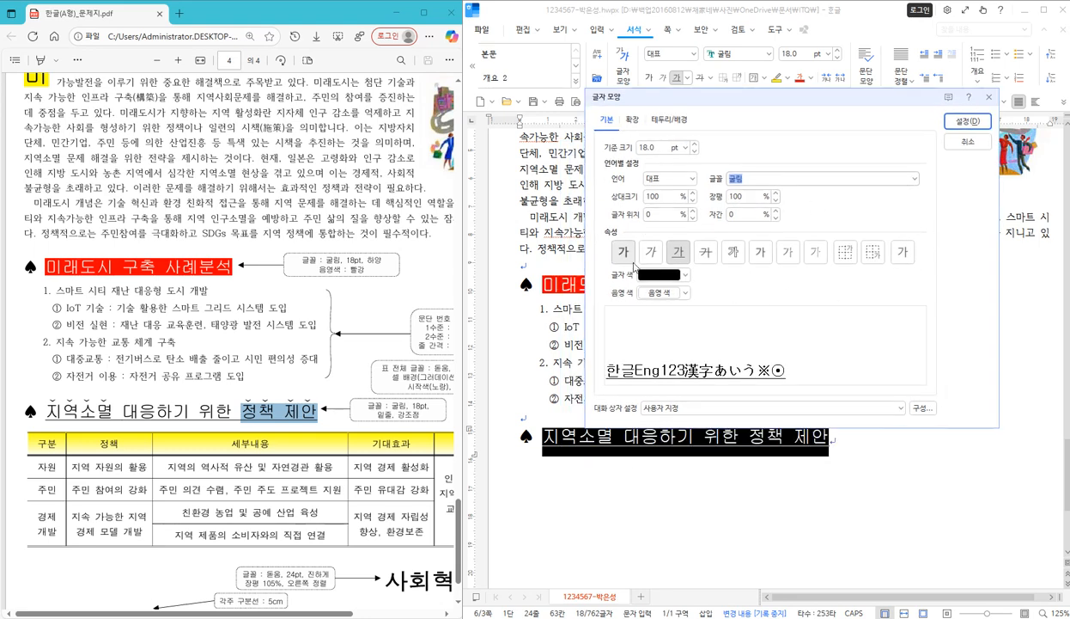
{"action": "left_click", "coordinate": [625, 120]}
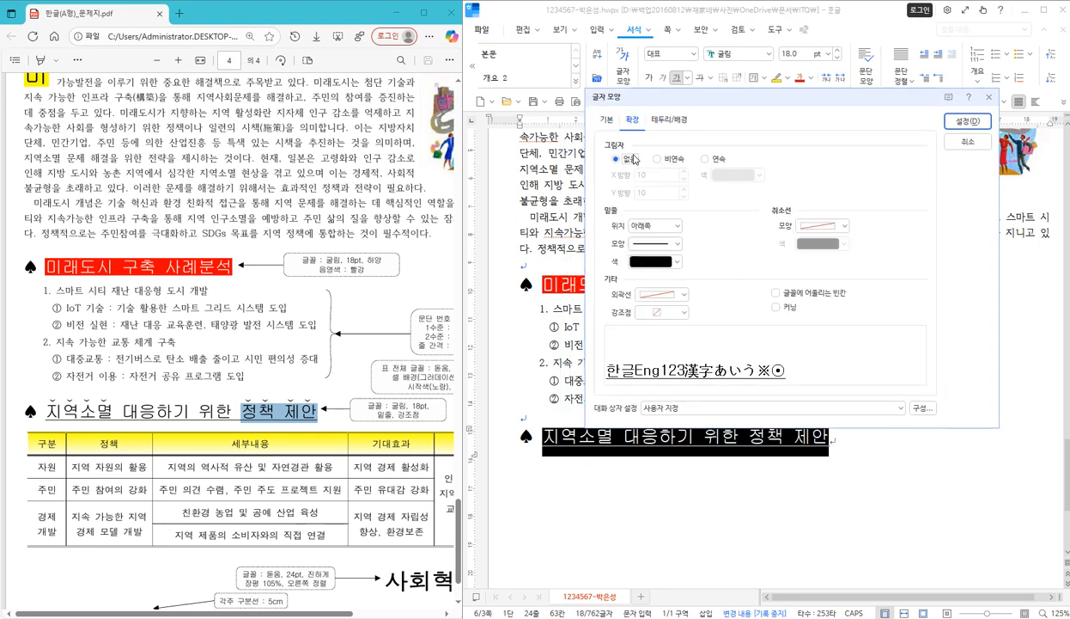
{"action": "left_click", "coordinate": [686, 314]}
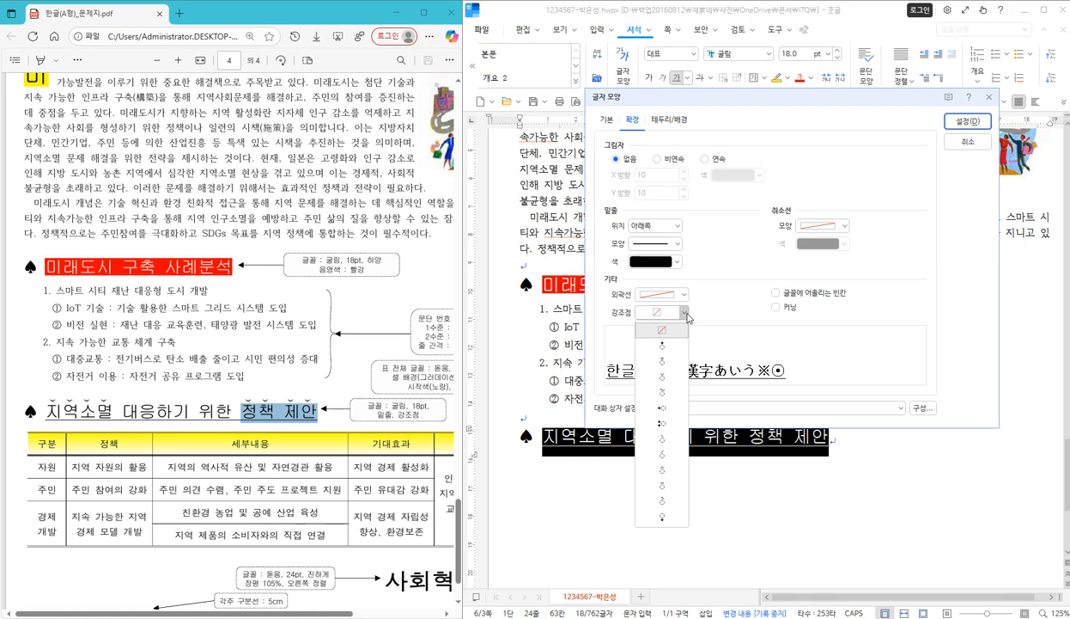
{"action": "left_click", "coordinate": [668, 379]}
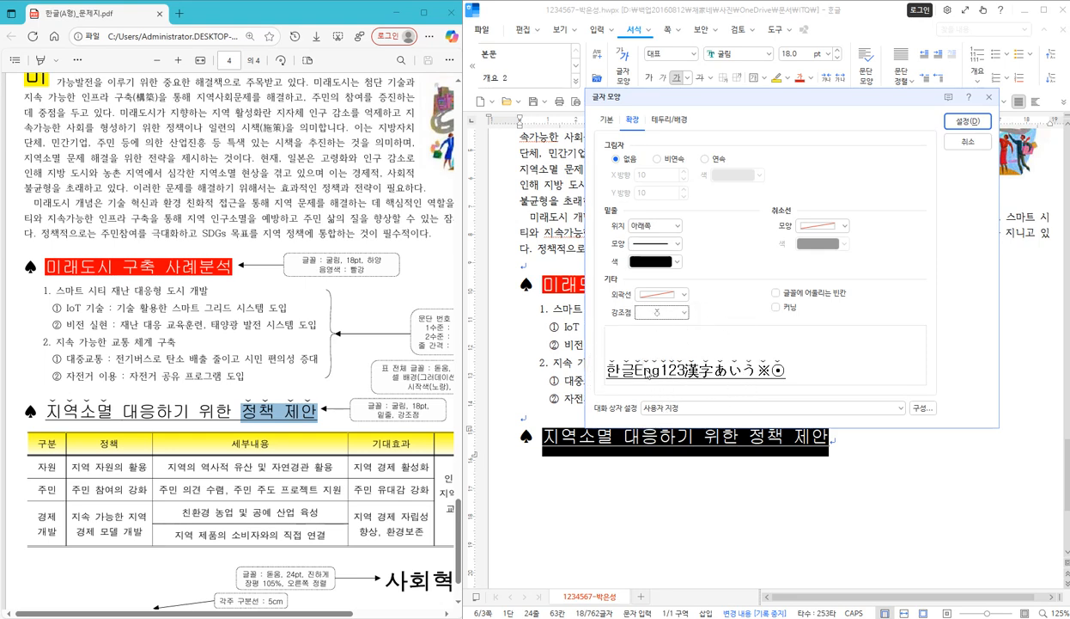
{"action": "left_click", "coordinate": [969, 129]}
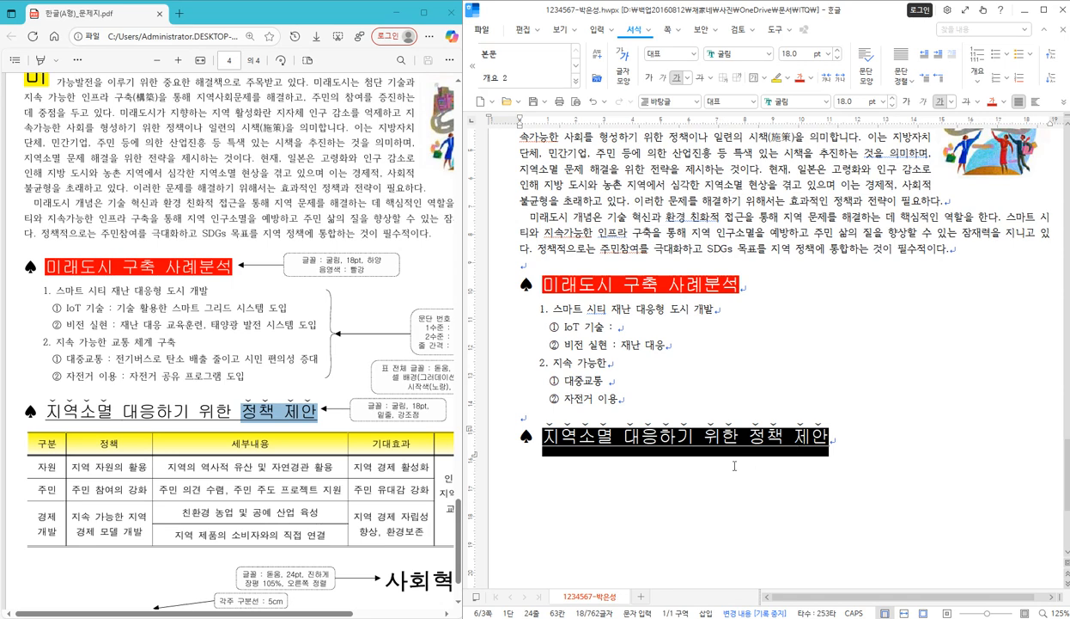
- Remove the emphasis marks from only the words 대응하기 위한 in the second ♠ heading
{"action": "left_click", "coordinate": [619, 444]}
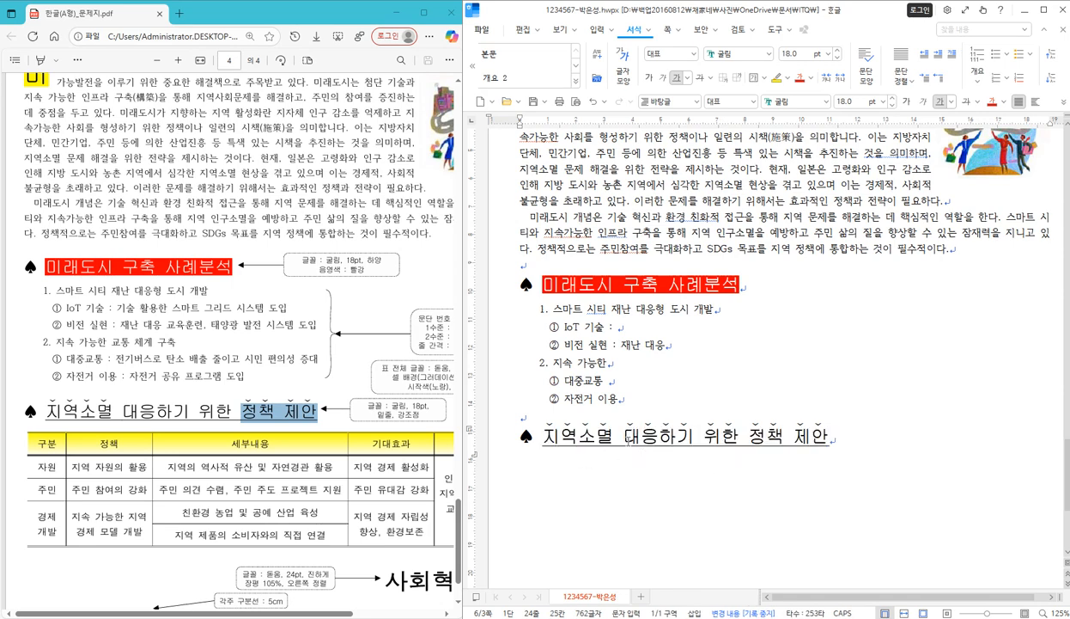
{"action": "left_click_drag", "start_coordinate": [622, 441], "coordinate": [736, 440]}
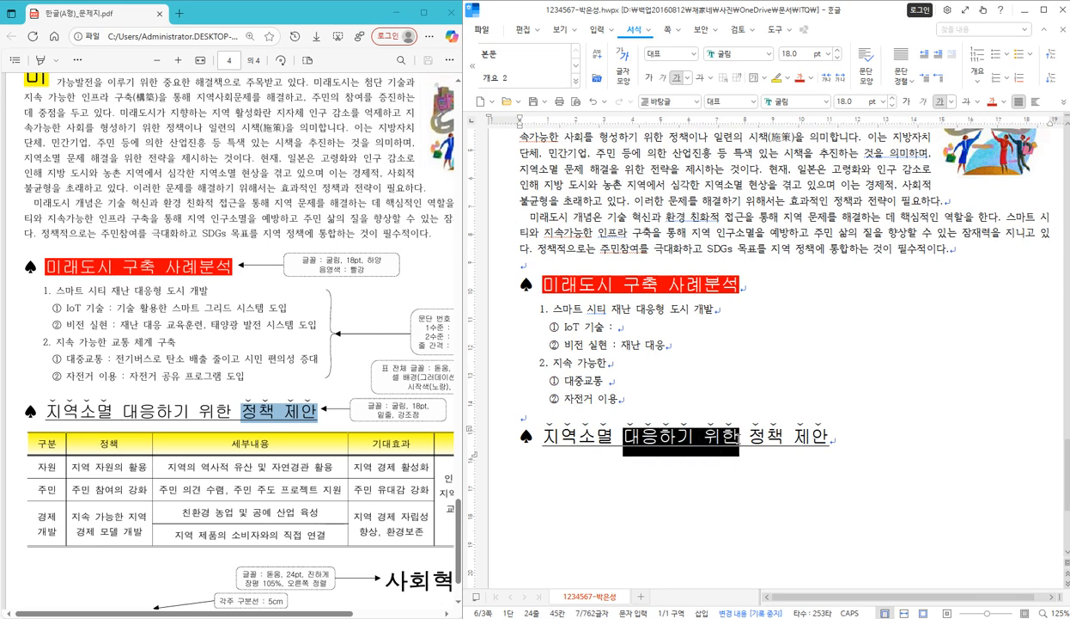
{"action": "left_click", "coordinate": [626, 75]}
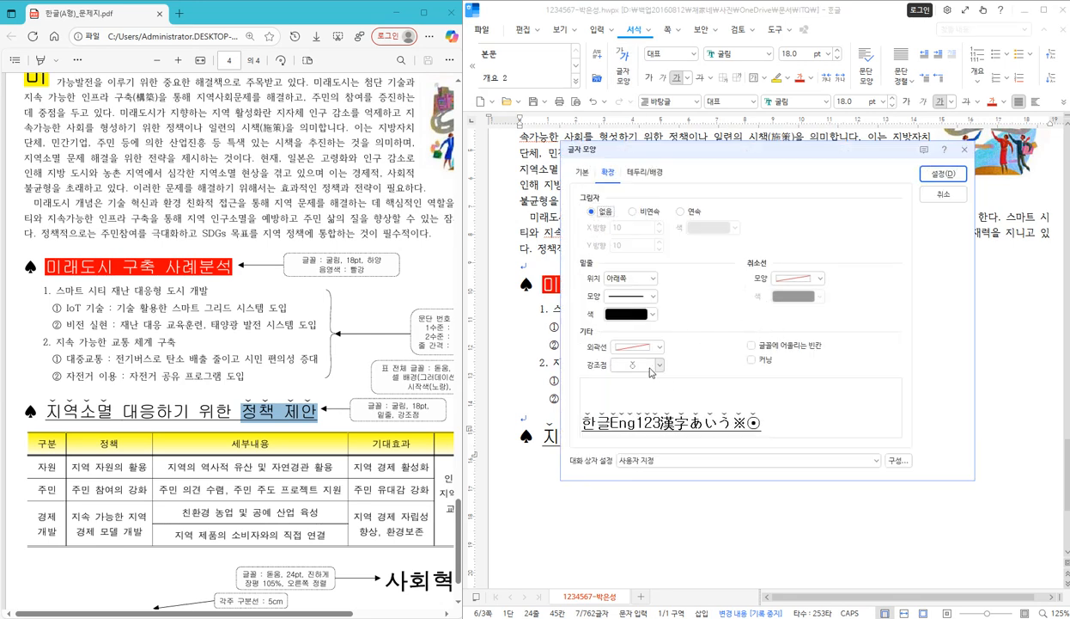
{"action": "left_click", "coordinate": [643, 365]}
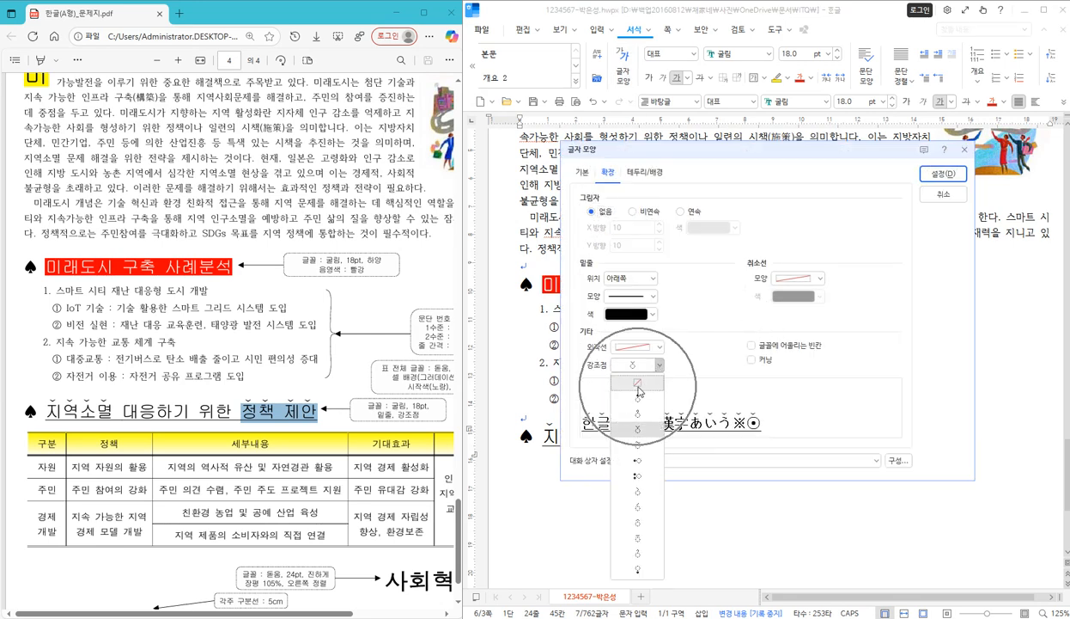